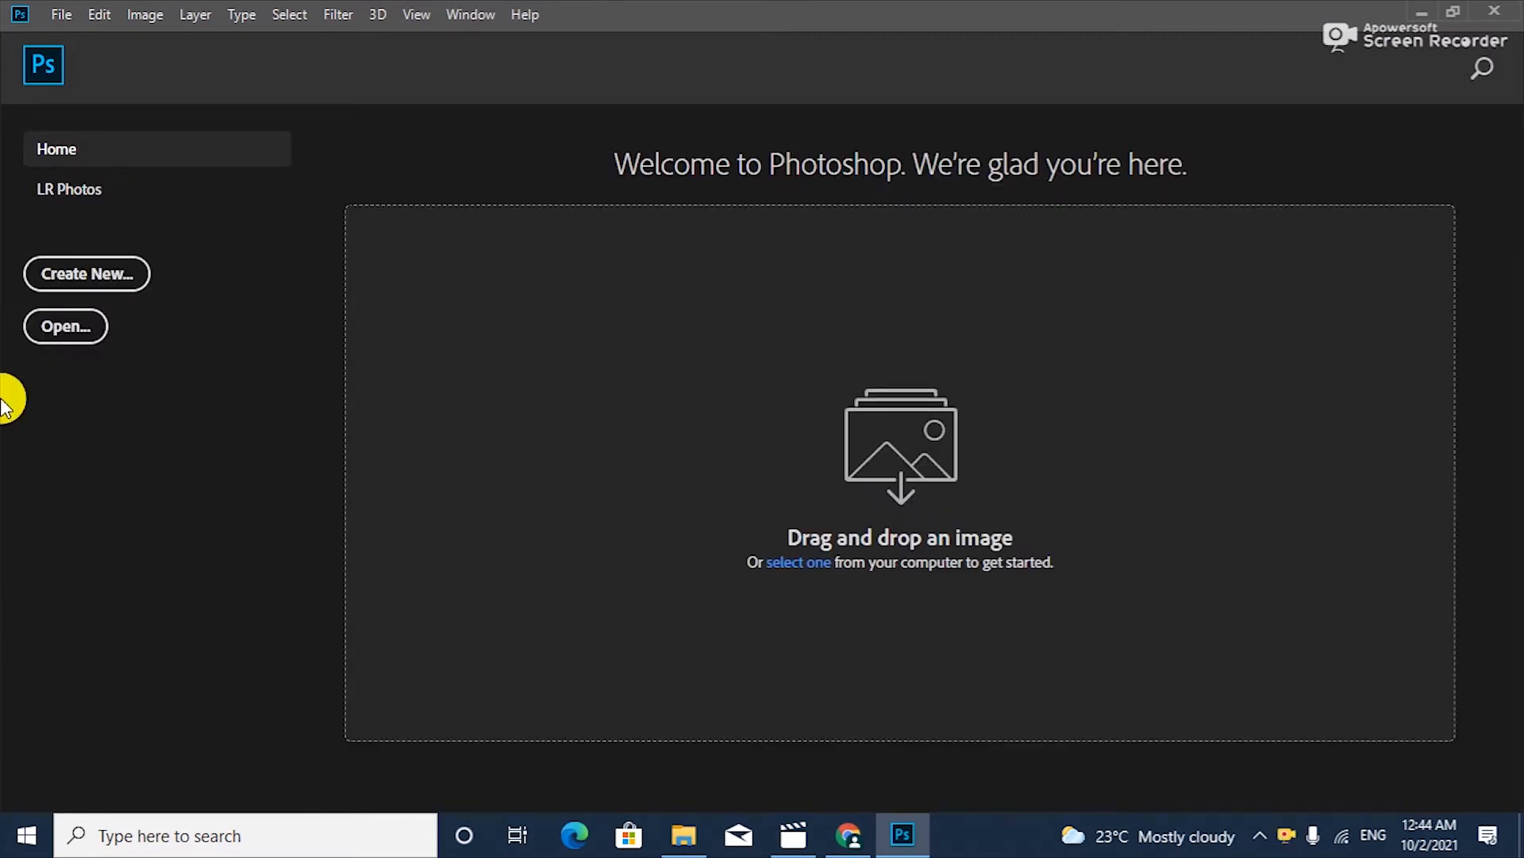
- Start a new document from the recent 6 x 4 in, 72 ppi preset and name it DREAMS
{"action": "left_click", "coordinate": [101, 276]}
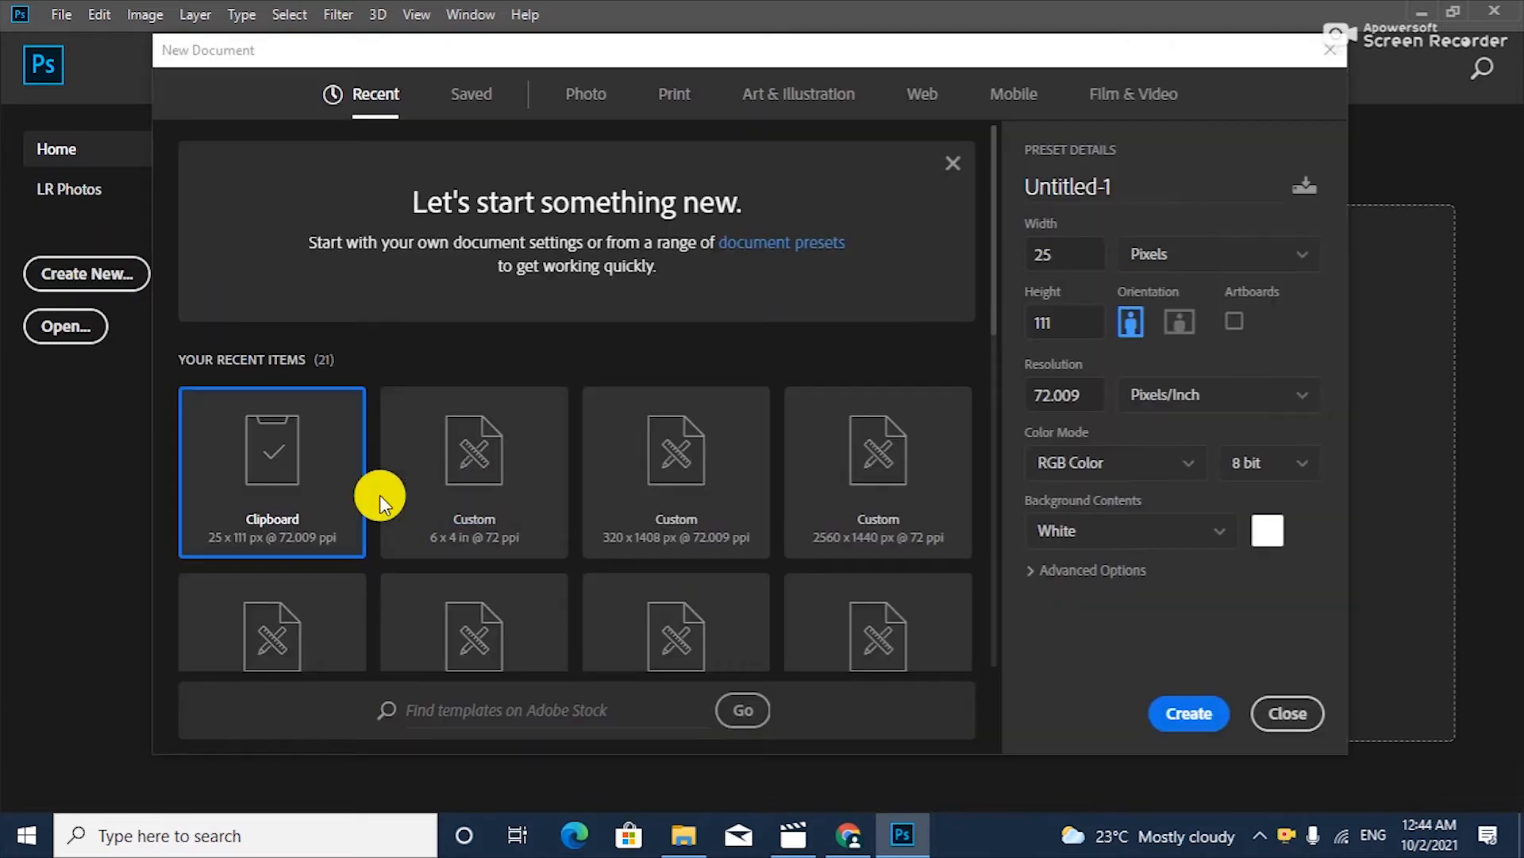
{"action": "left_click", "coordinate": [457, 492]}
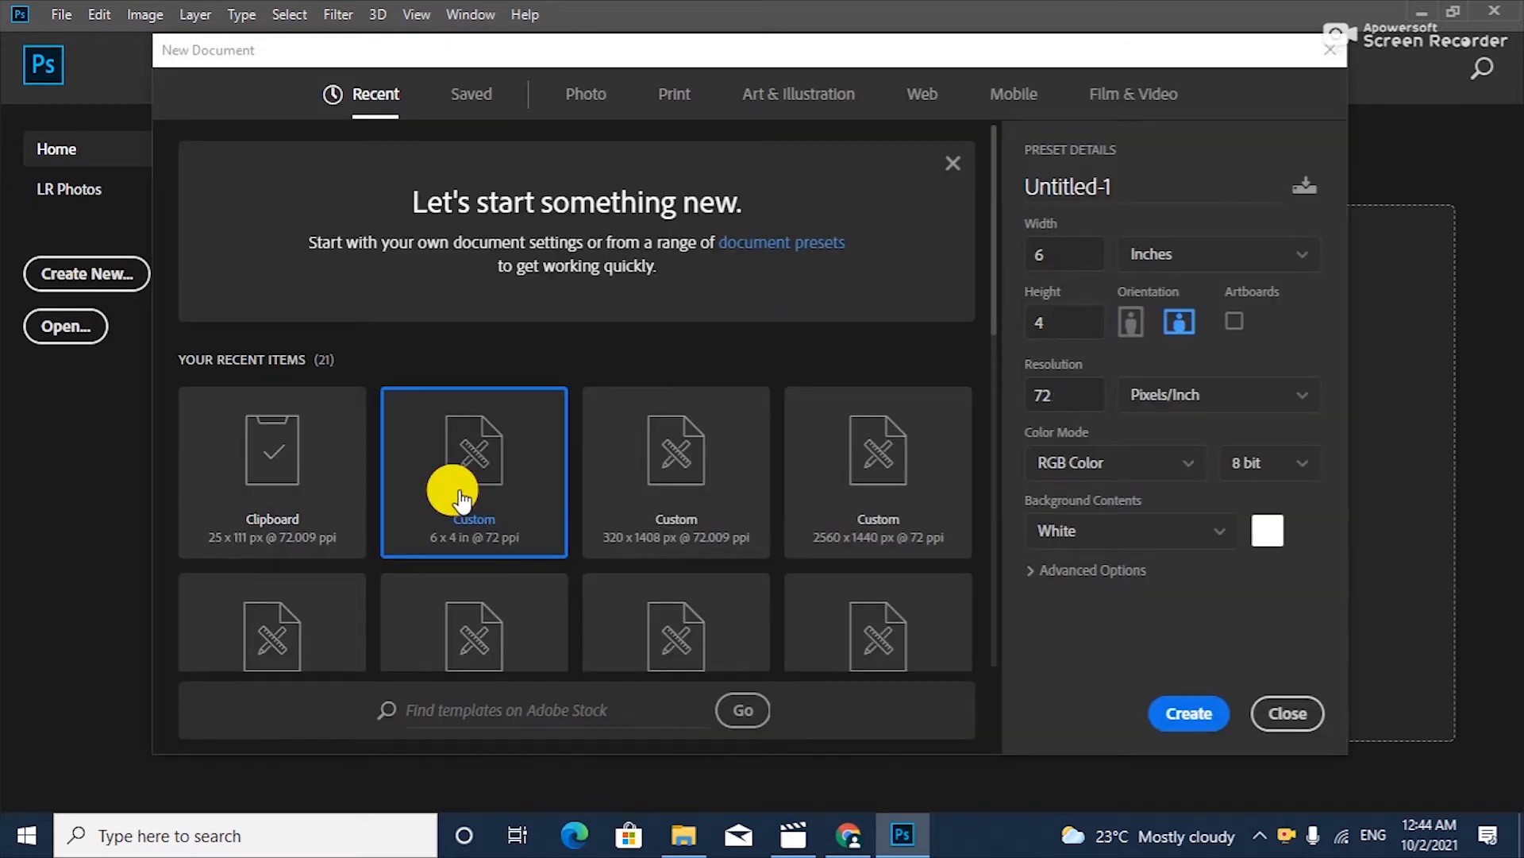
{"action": "left_click", "coordinate": [1144, 167]}
{"action": "key", "text": "ctrl+a"}
{"action": "key", "text": "BackSpace"}
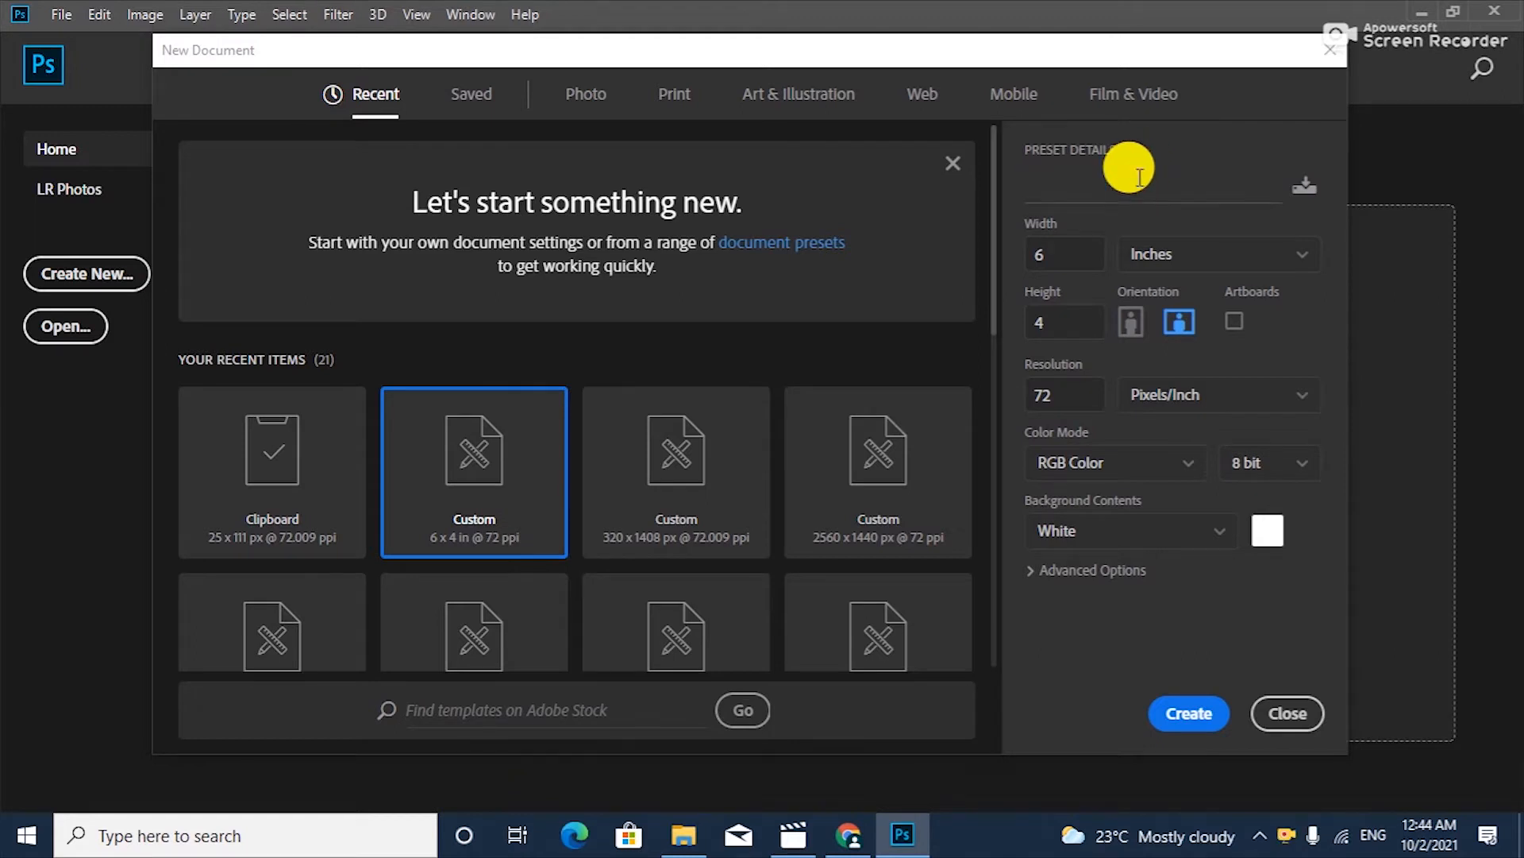
{"action": "type", "text": "DREA"}
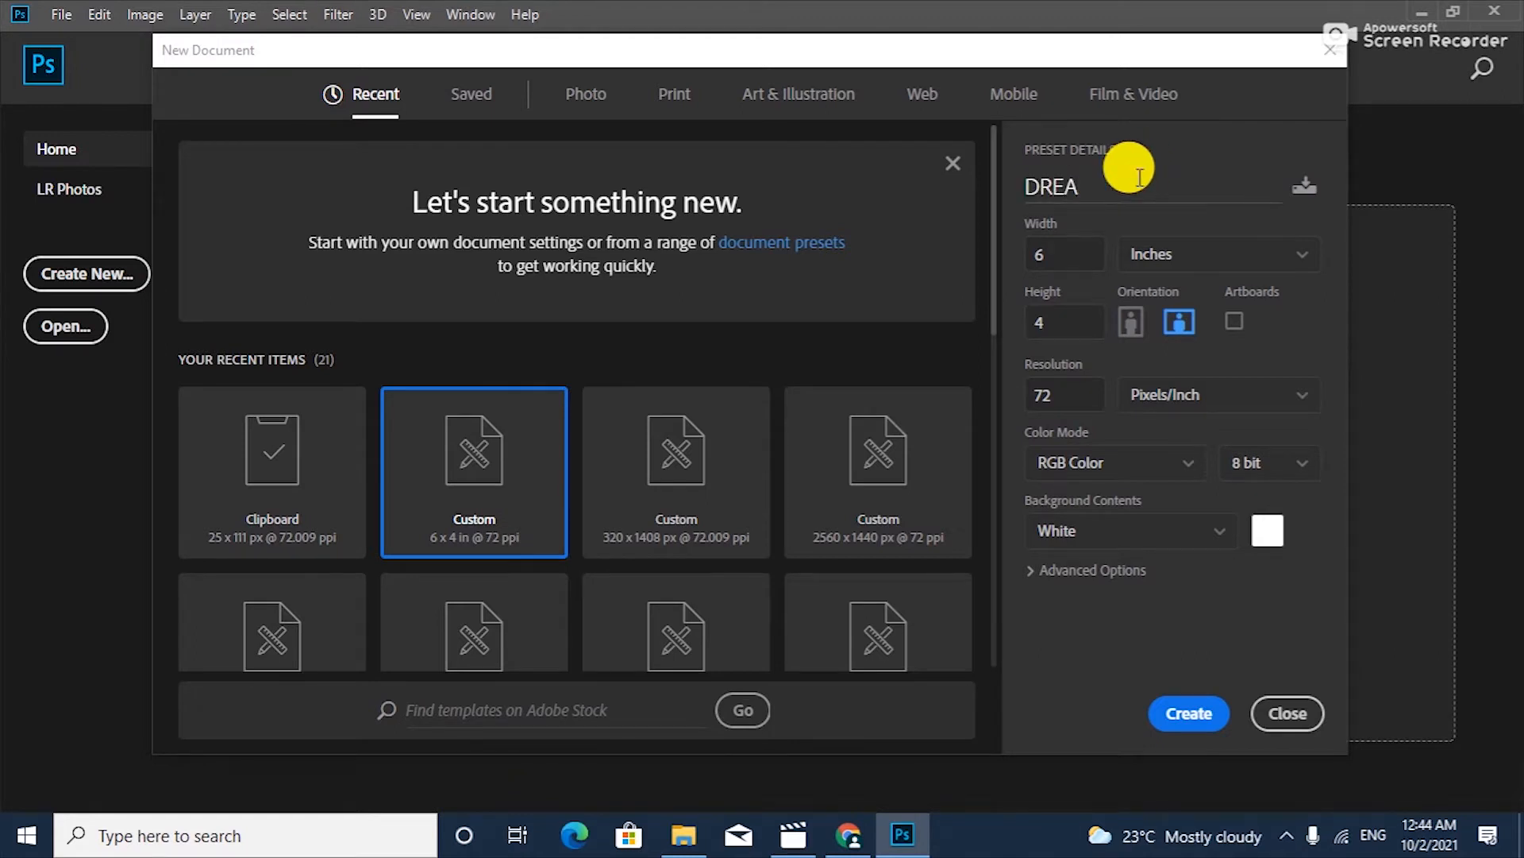
{"action": "type", "text": "MS"}
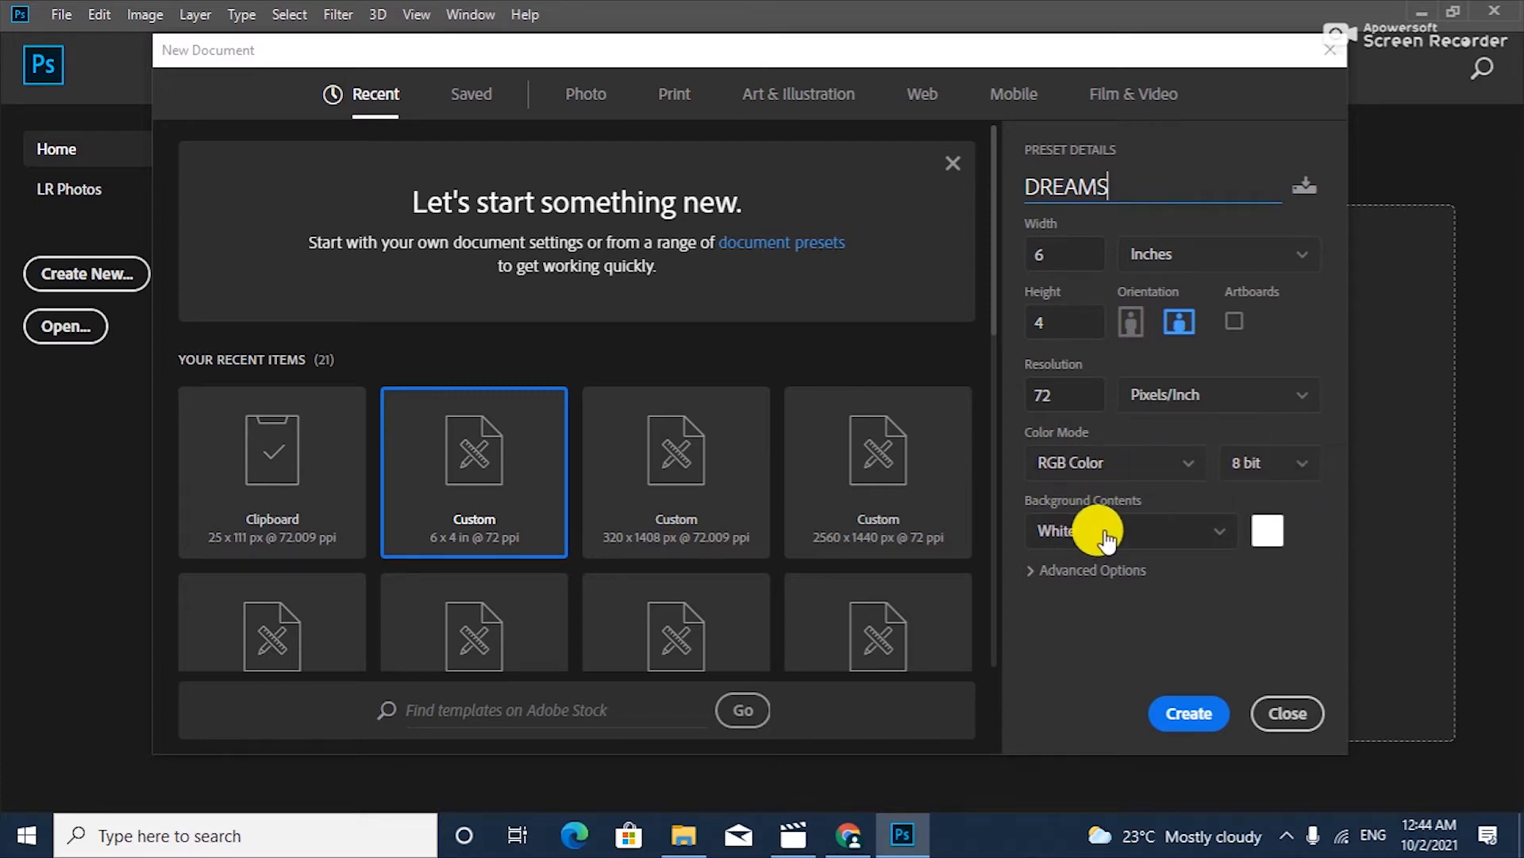
- Choose the sRGB IEC61966-2.1 color profile in the advanced options and create the document
{"action": "left_click", "coordinate": [1033, 570]}
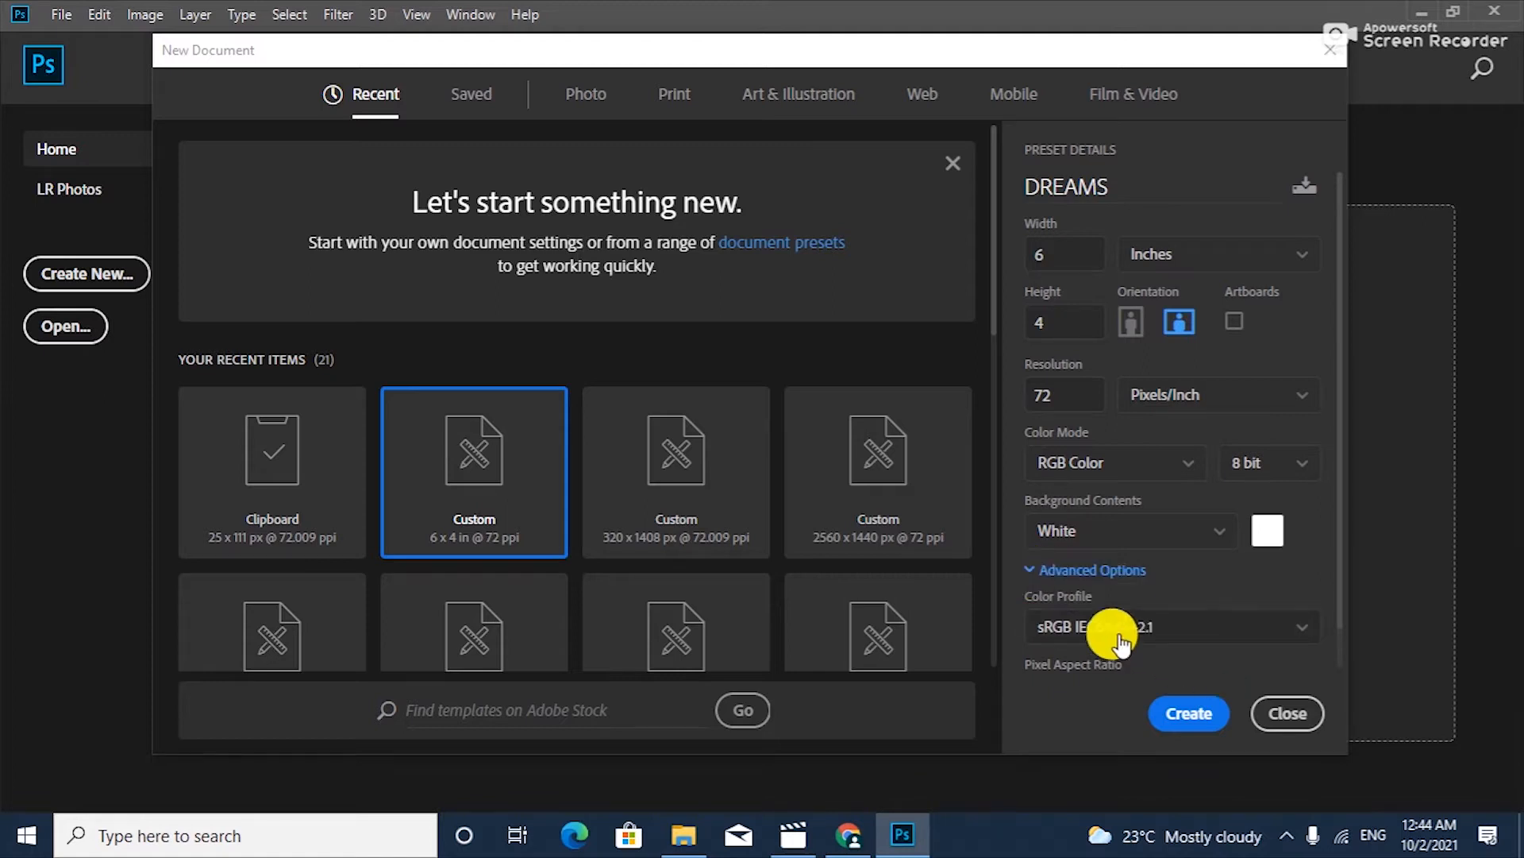
{"action": "left_click", "coordinate": [1297, 636]}
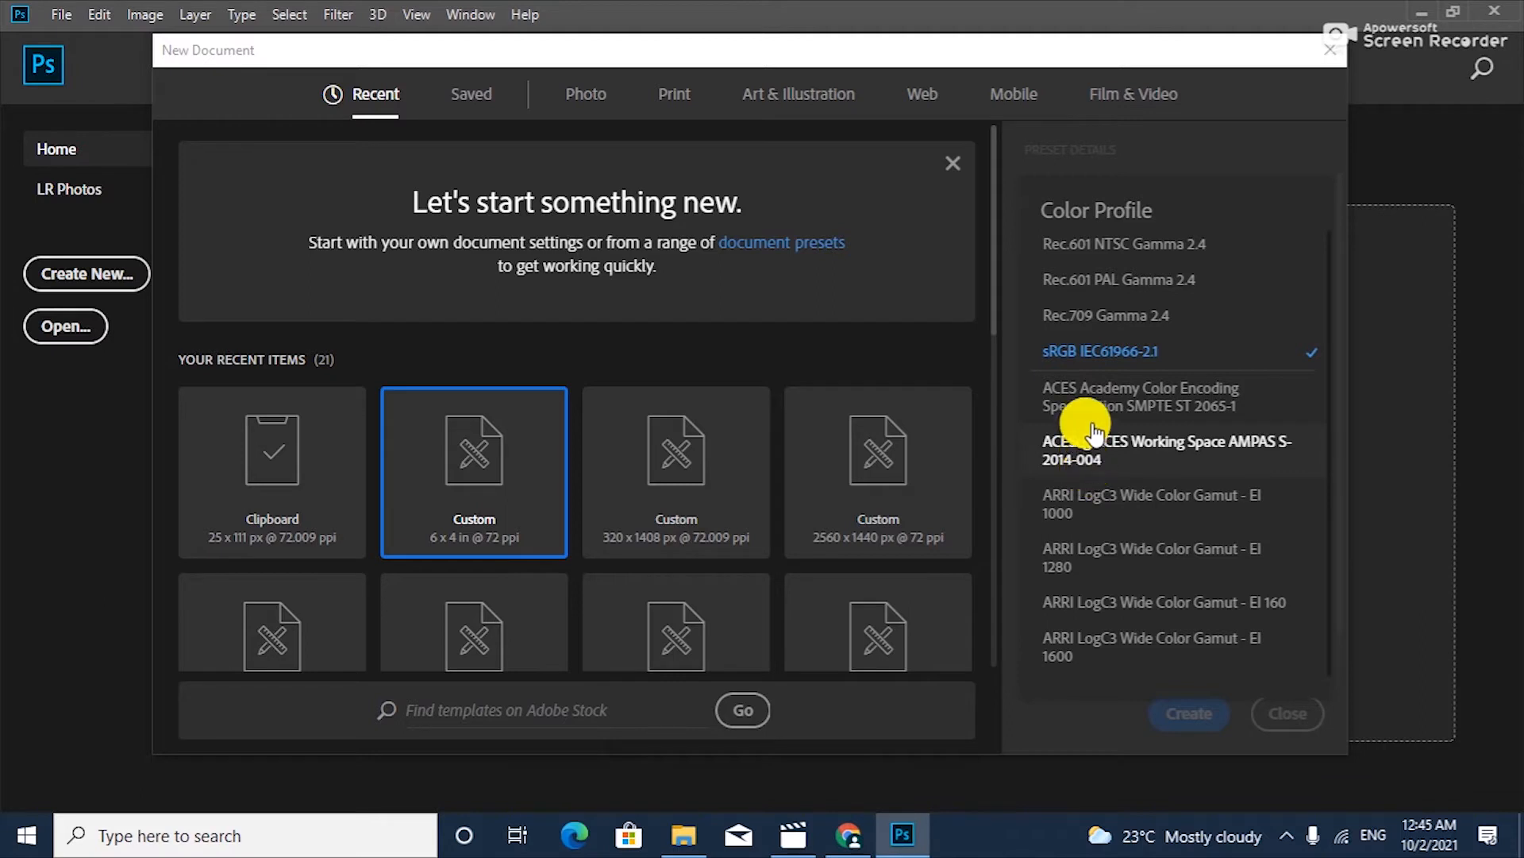
{"action": "left_click", "coordinate": [1080, 355]}
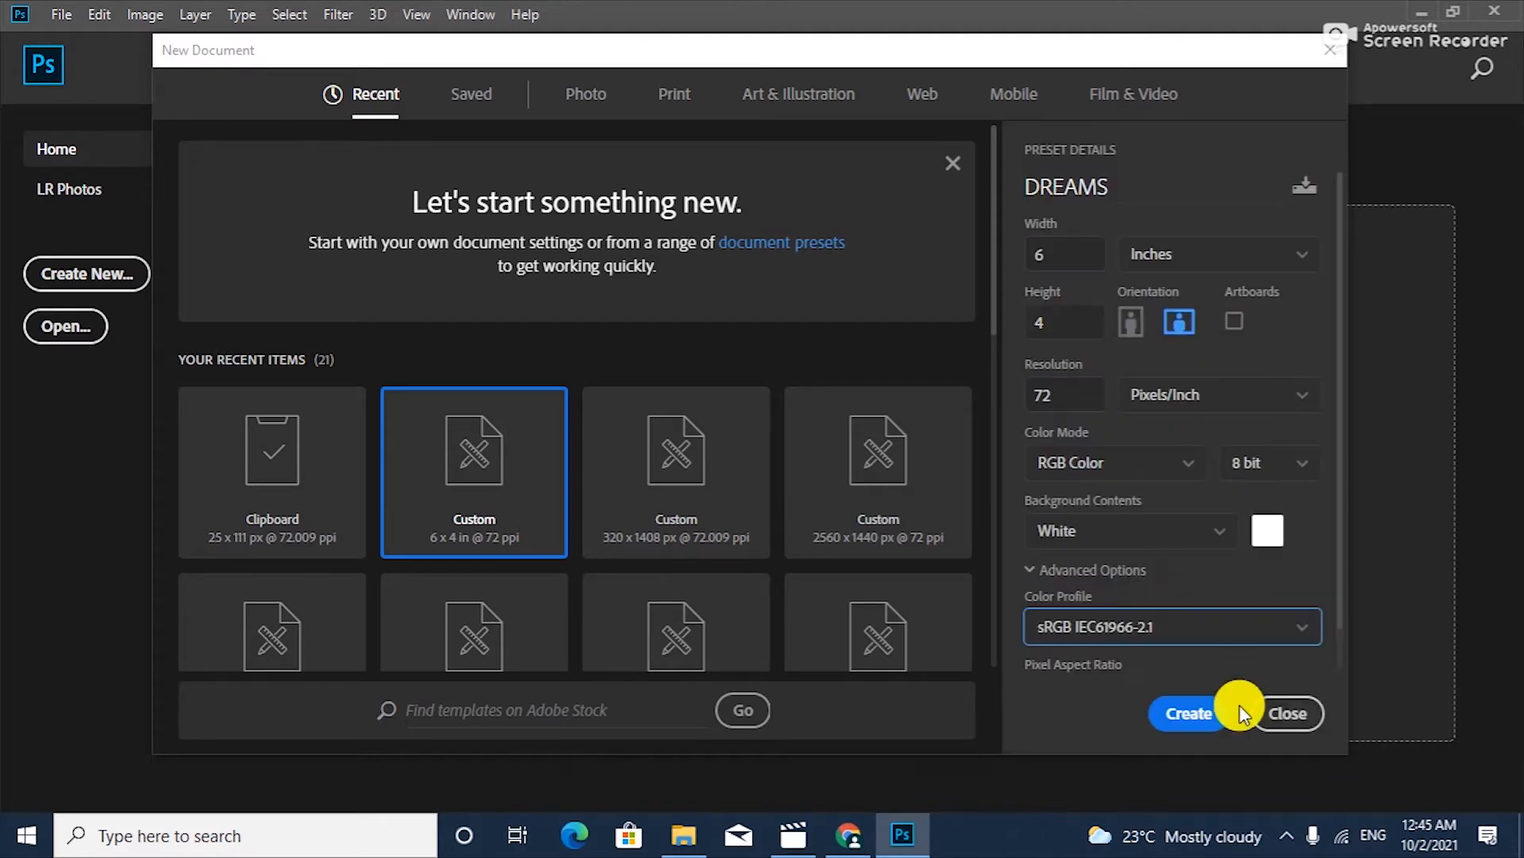
{"action": "left_click", "coordinate": [1194, 715]}
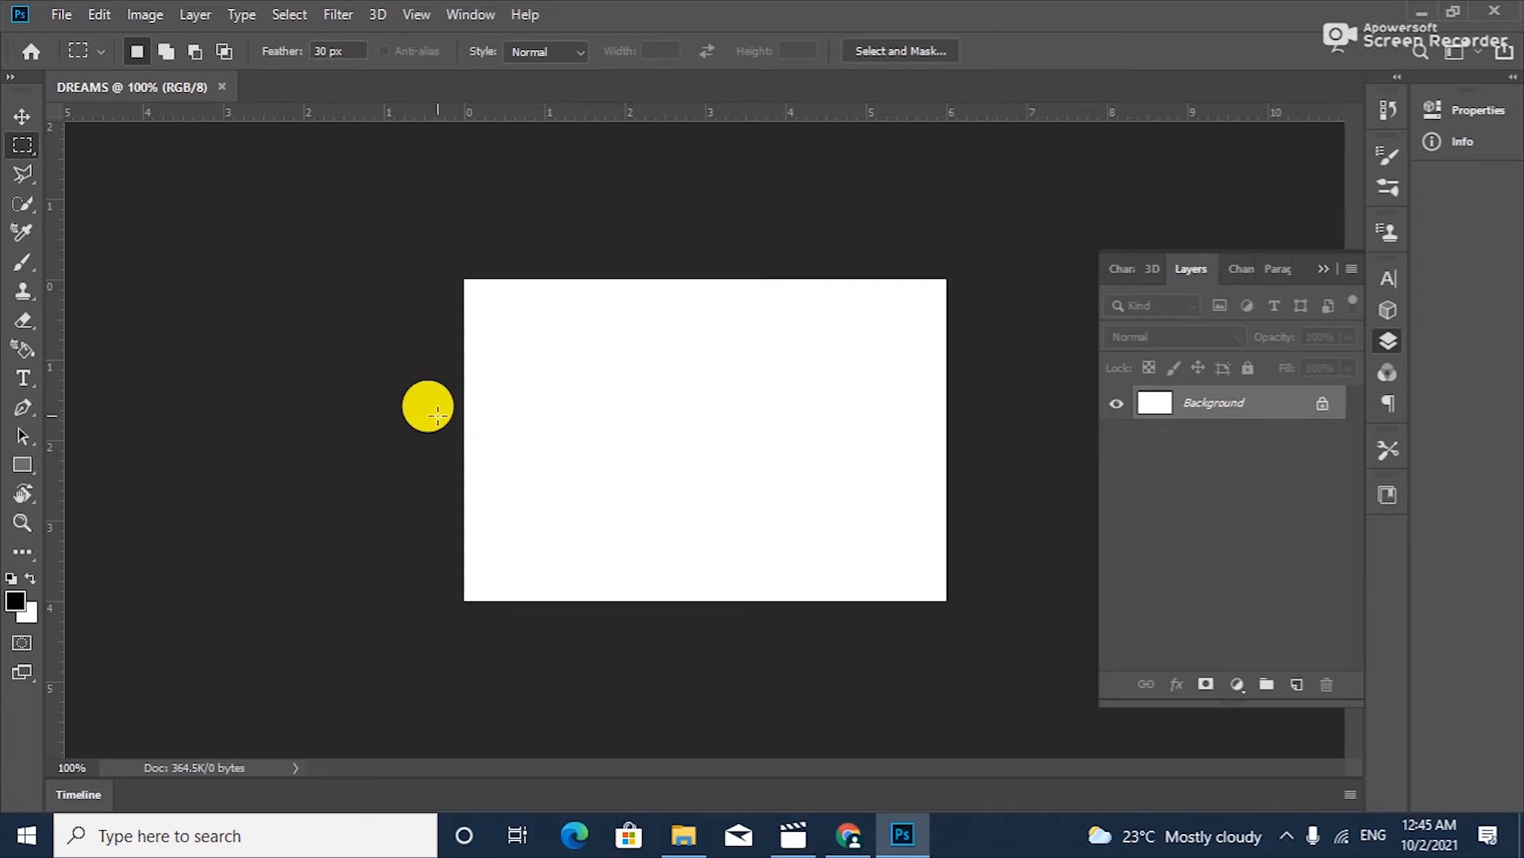
- Open the photo 20211001_222514 from the Desktop
{"action": "key", "text": "ctrl+o"}
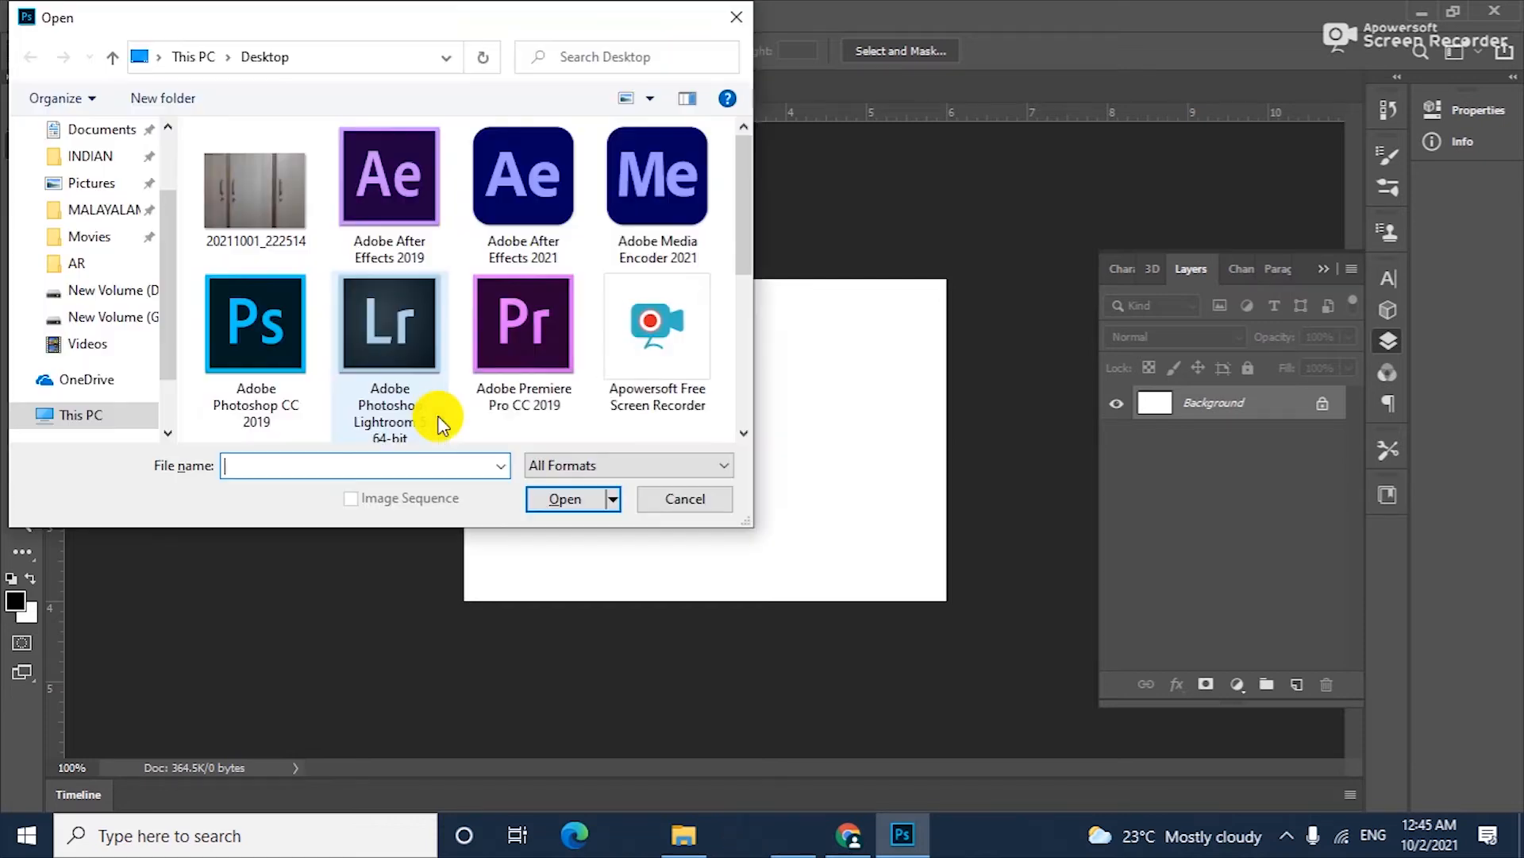
{"action": "left_click", "coordinate": [246, 206]}
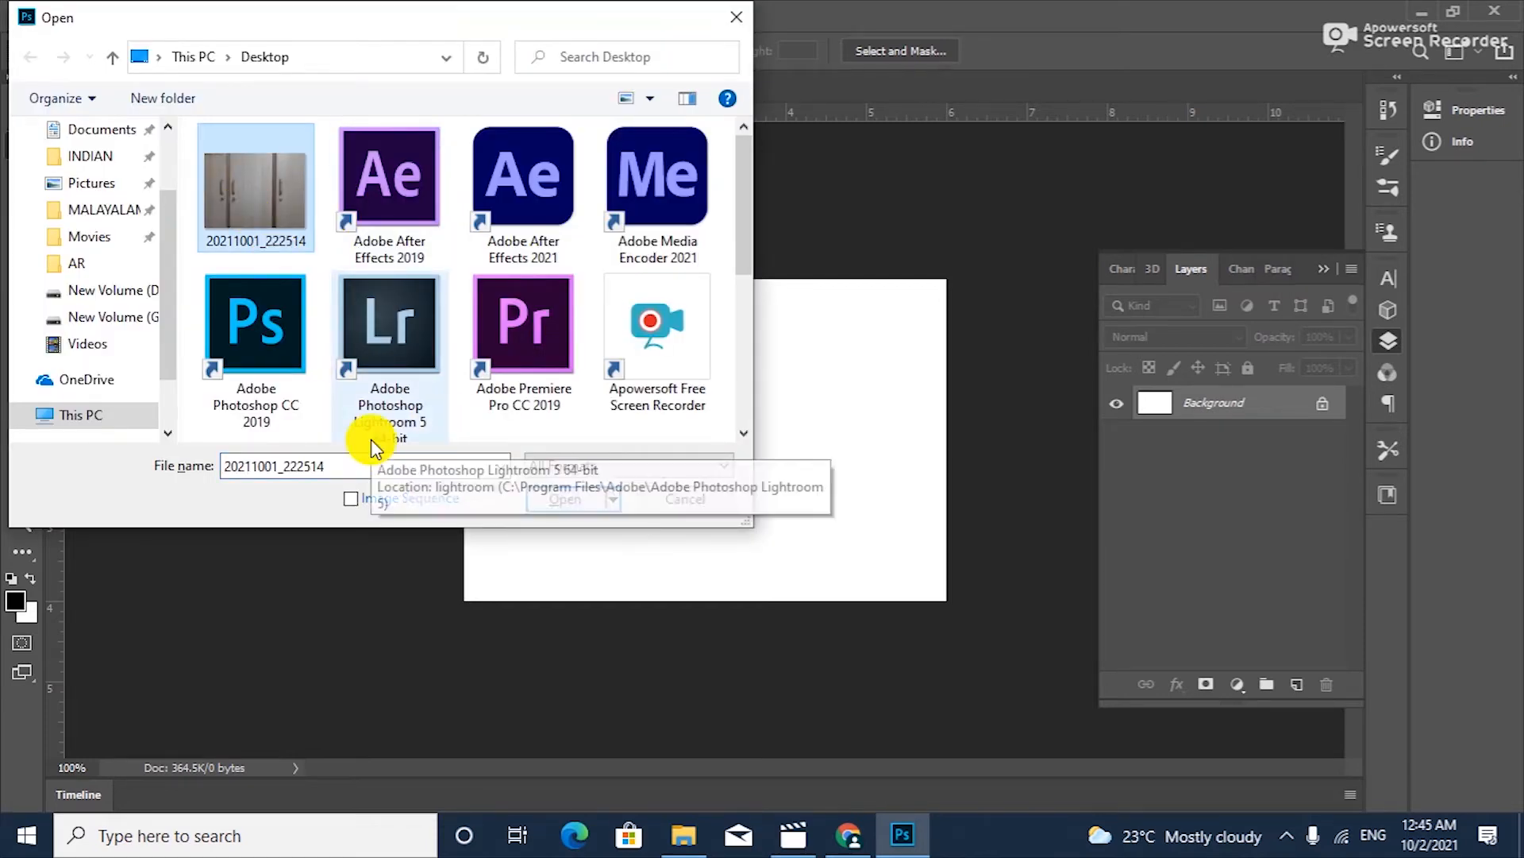
{"action": "left_click", "coordinate": [572, 507]}
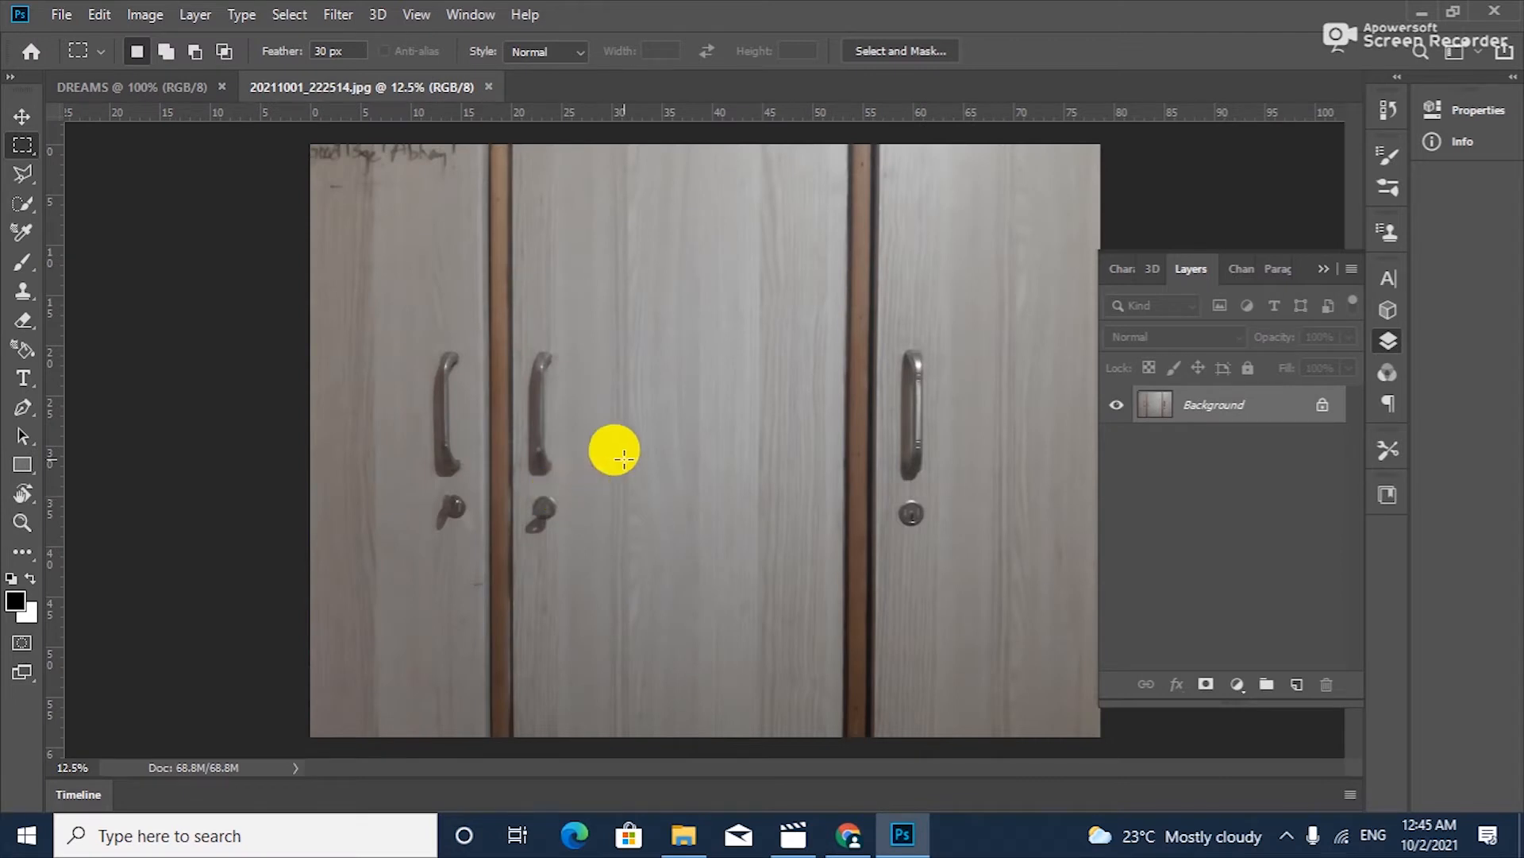
- Copy the entire cupboard photo and paste it into the DREAMS document as a new layer
{"action": "left_click", "coordinate": [136, 87]}
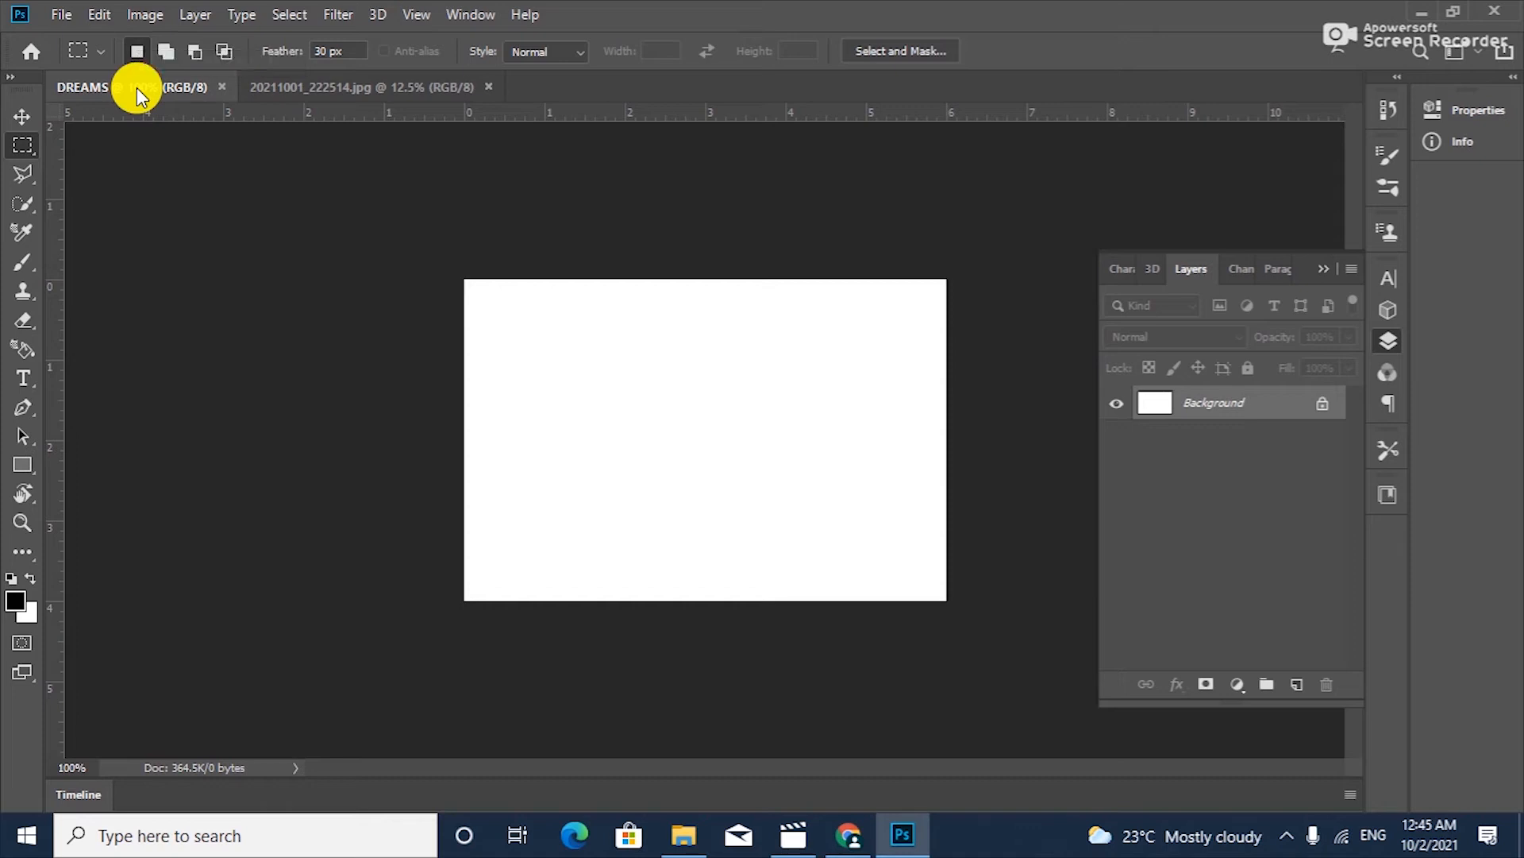
{"action": "left_click", "coordinate": [310, 85]}
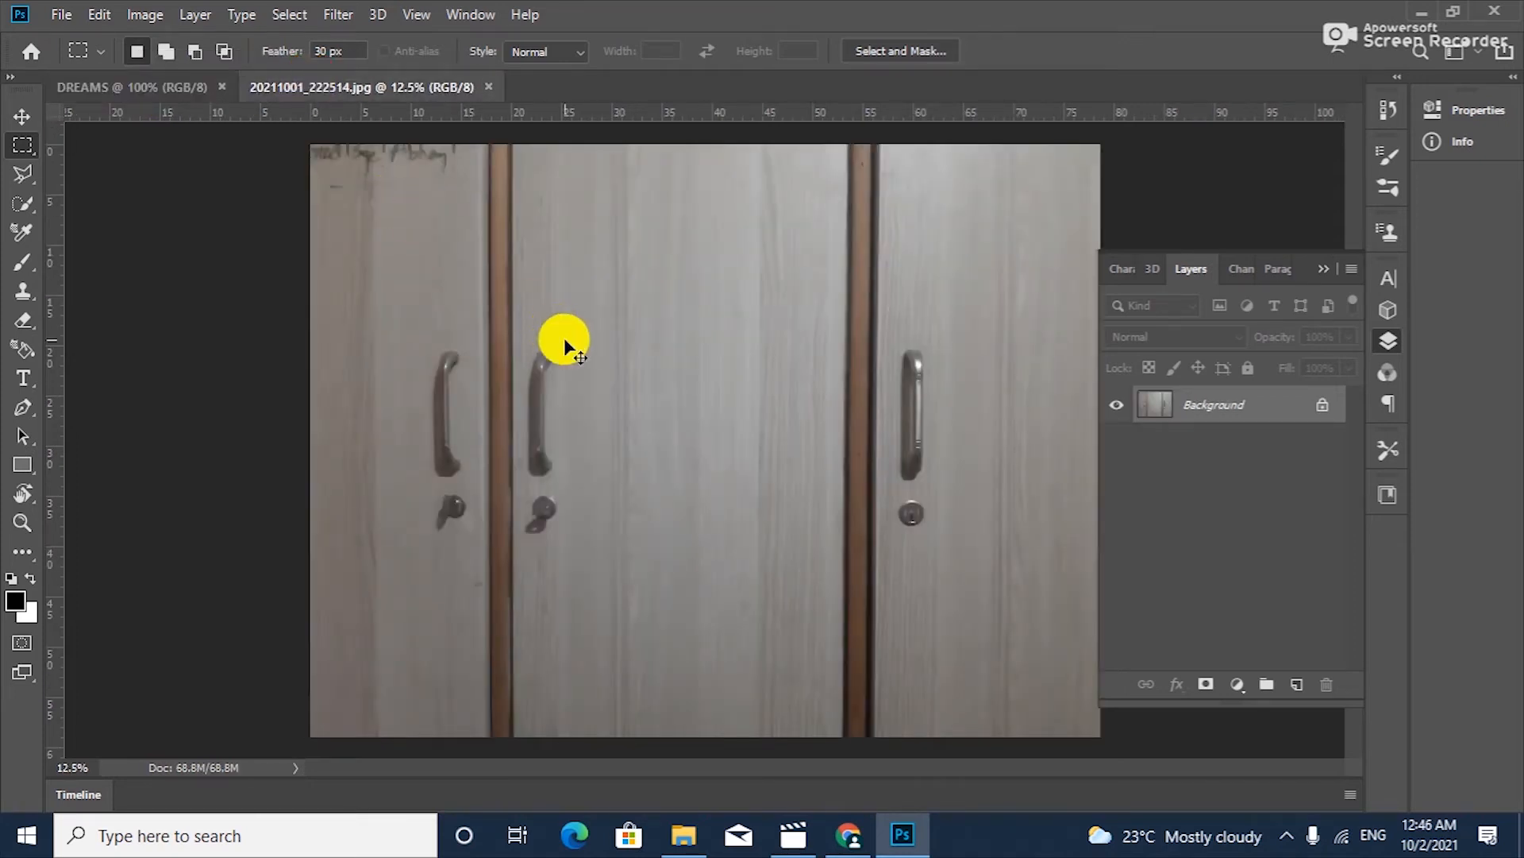
{"action": "key", "text": "ctrl+a"}
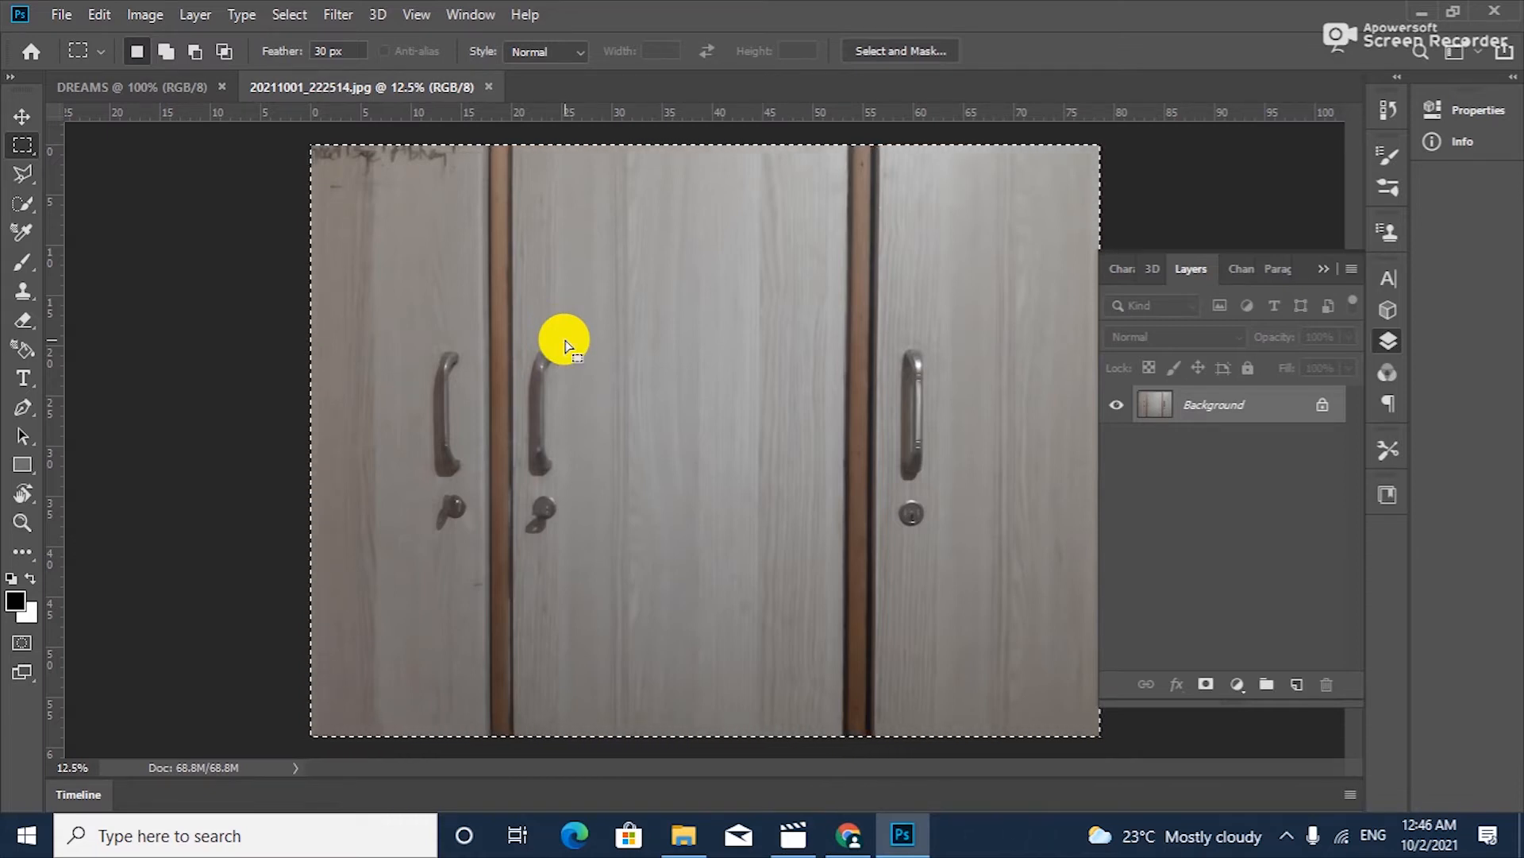
{"action": "left_click", "coordinate": [135, 82]}
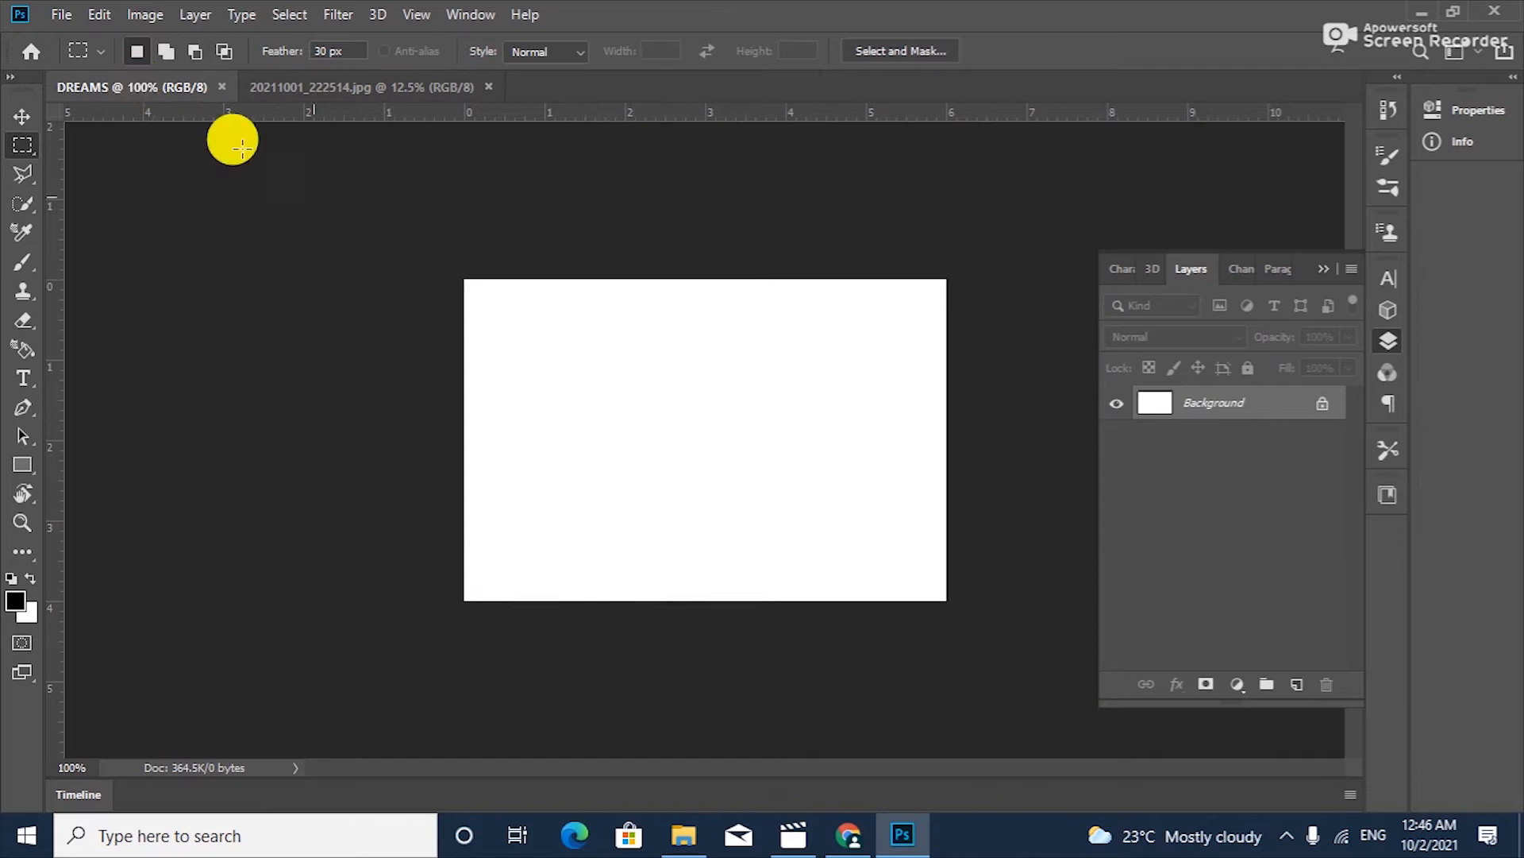
{"action": "key", "text": "ctrl+v"}
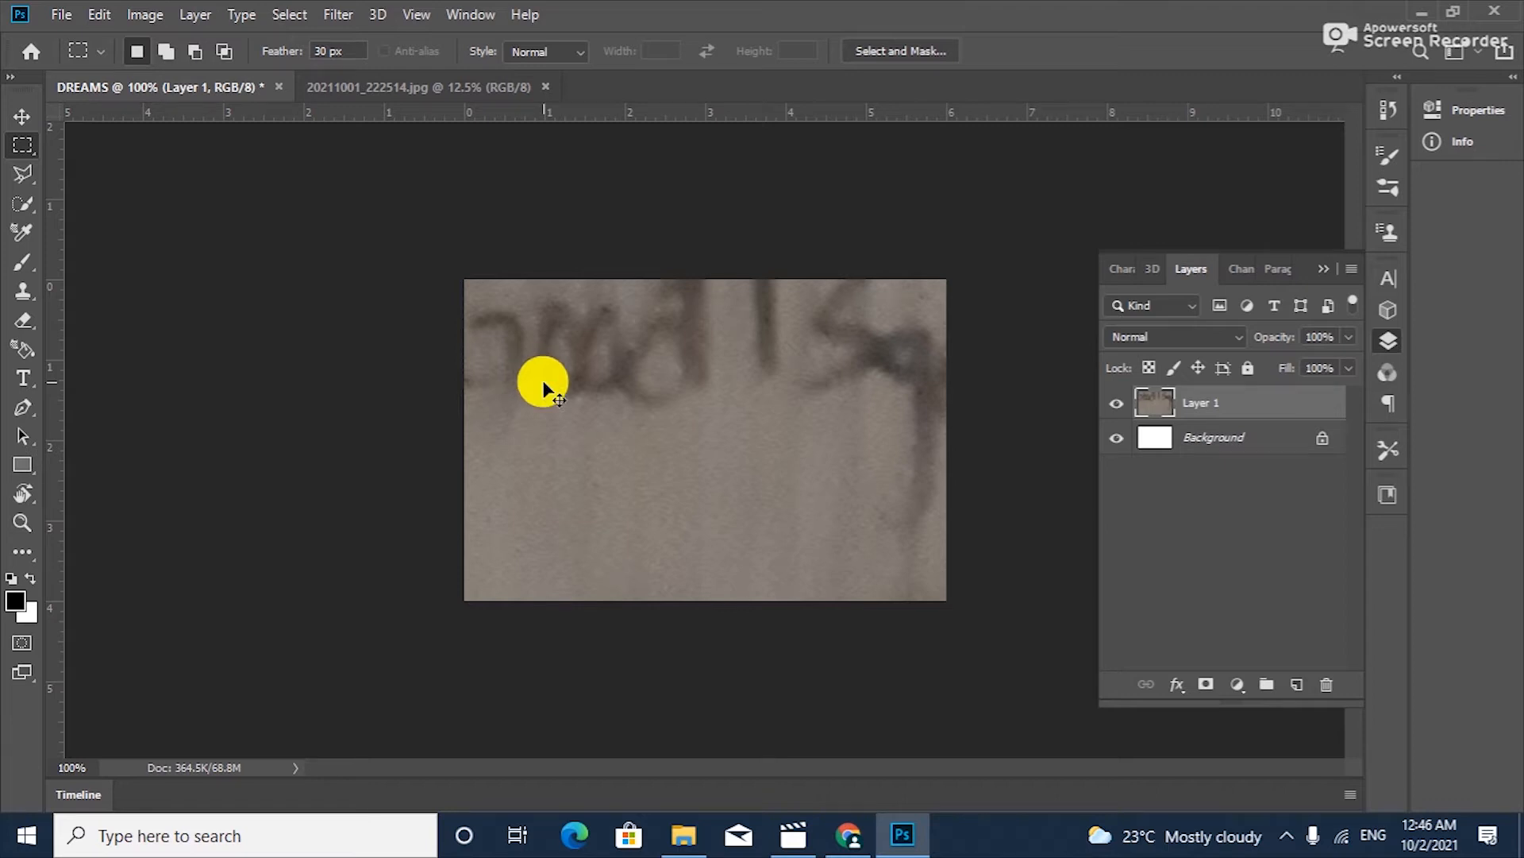
- Free-transform the pasted photo layer down to about 17% and center it over the canvas
{"action": "key", "text": "ctrl+minus"}
{"action": "key", "text": "ctrl+minus"}
{"action": "key", "text": "ctrl+minus"}
{"action": "key", "text": "ctrl+minus"}
{"action": "key", "text": "ctrl+minus"}
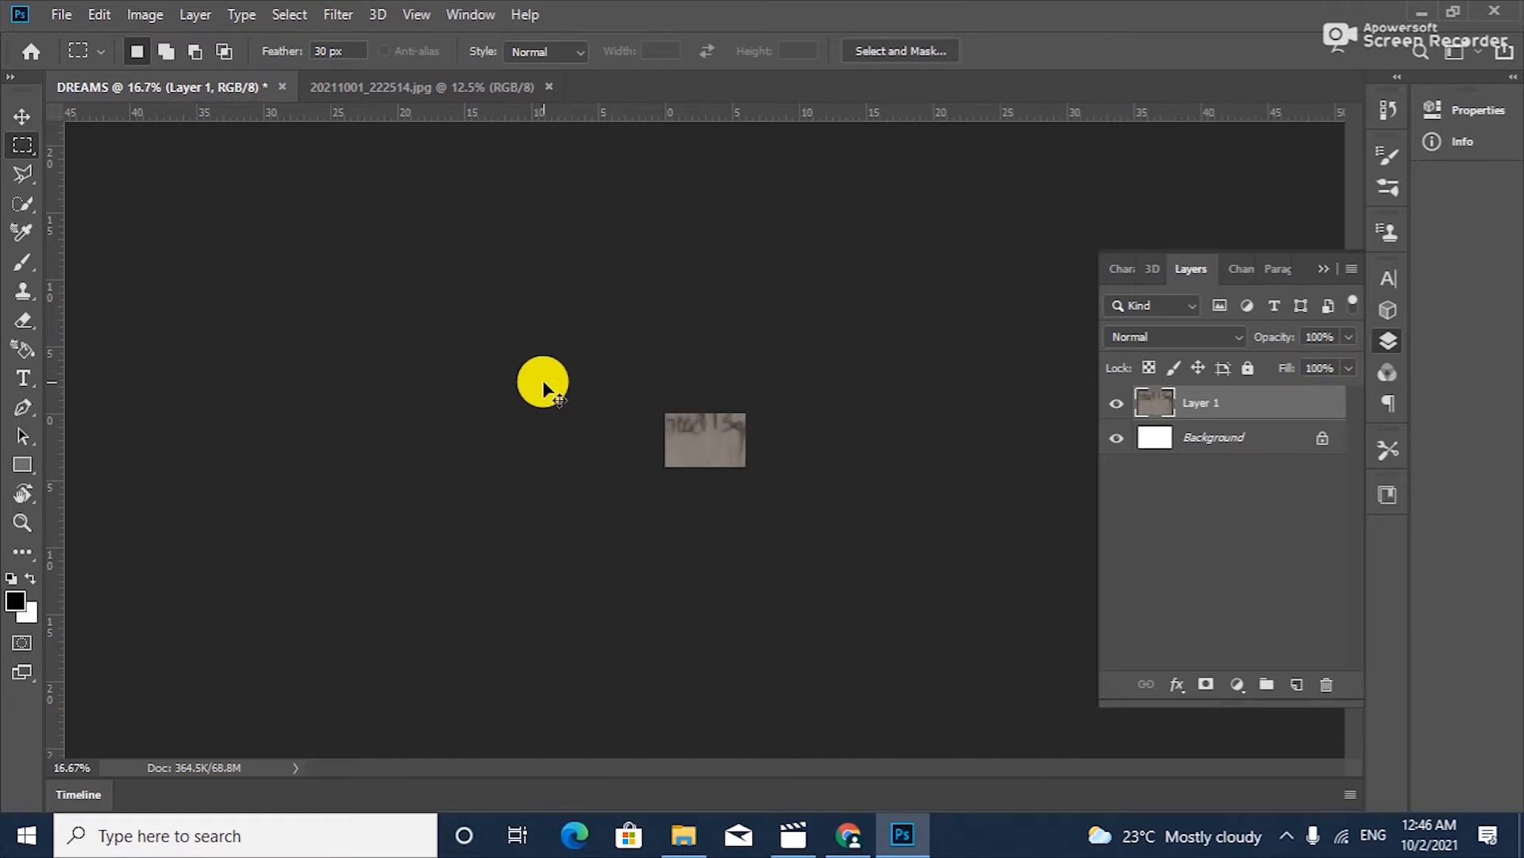
{"action": "key", "text": "ctrl+t"}
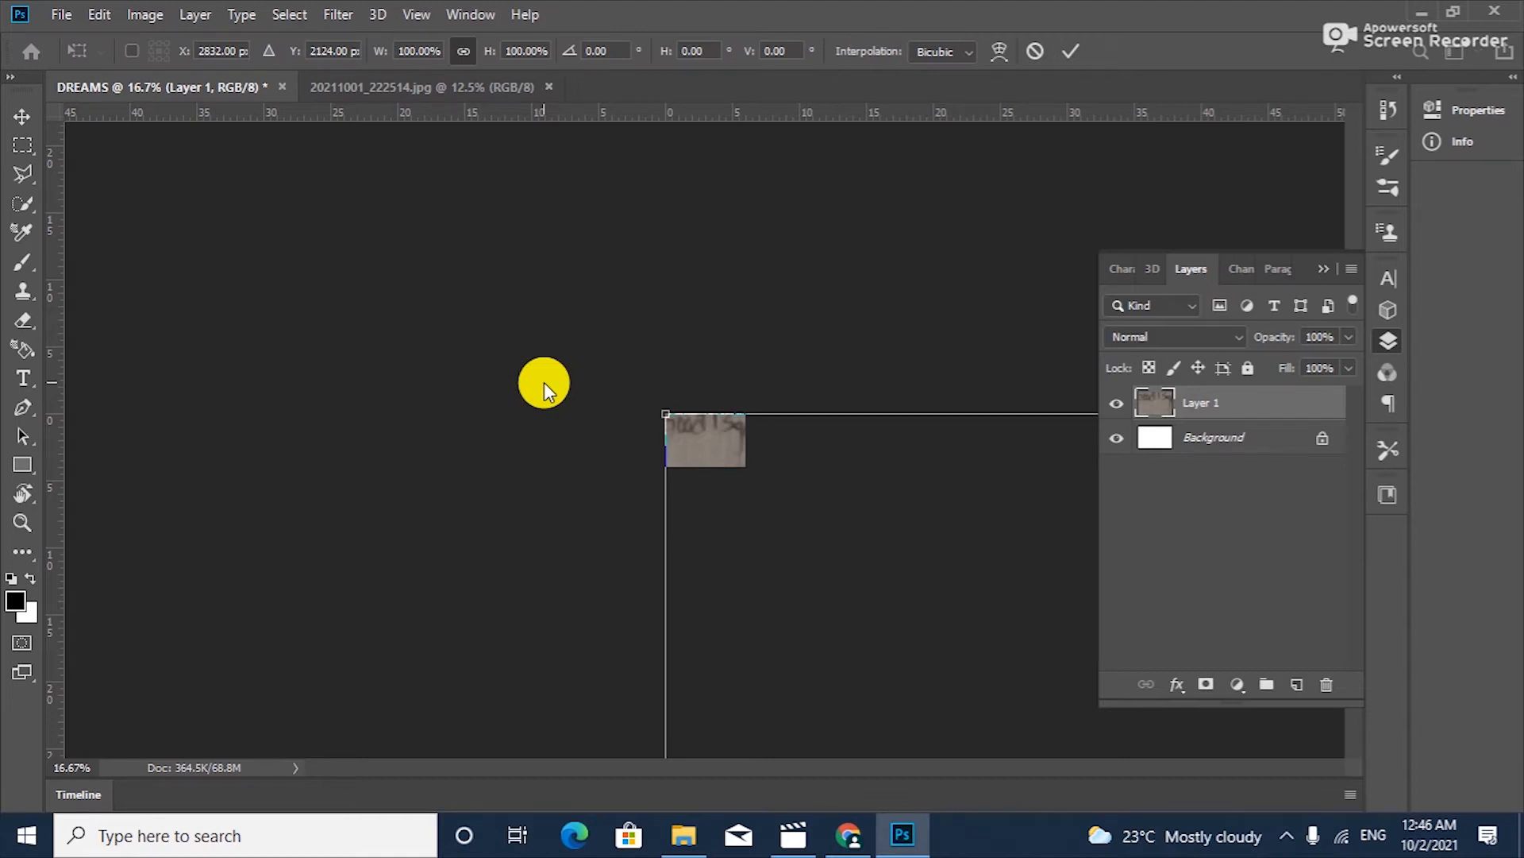
{"action": "key", "text": "ctrl+minus"}
{"action": "key", "text": "ctrl+minus"}
{"action": "key", "text": "ctrl+minus"}
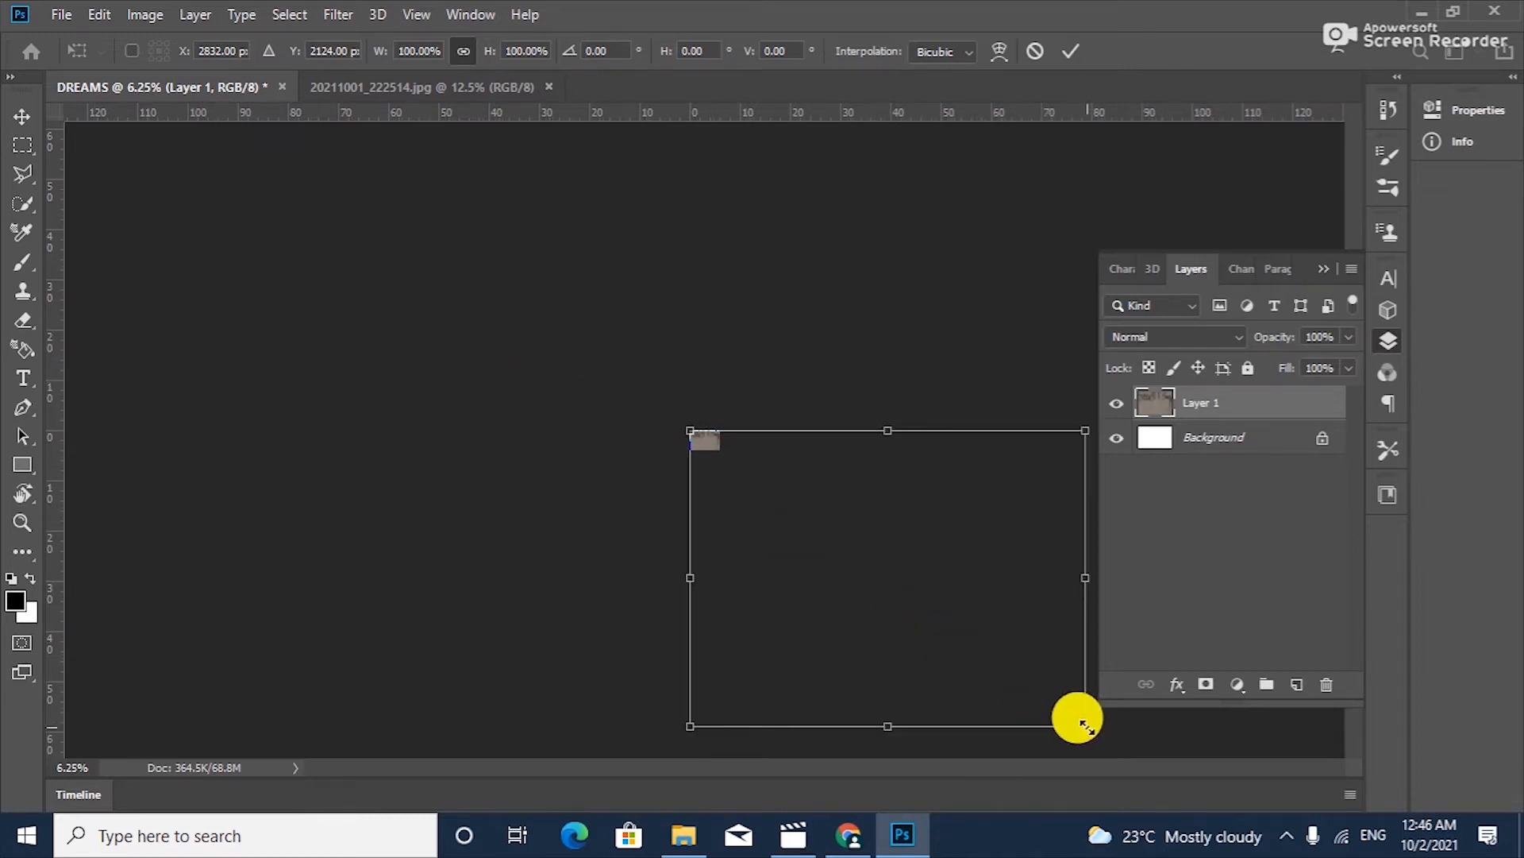
{"action": "left_click_drag", "start_coordinate": [1081, 721], "coordinate": [1013, 690]}
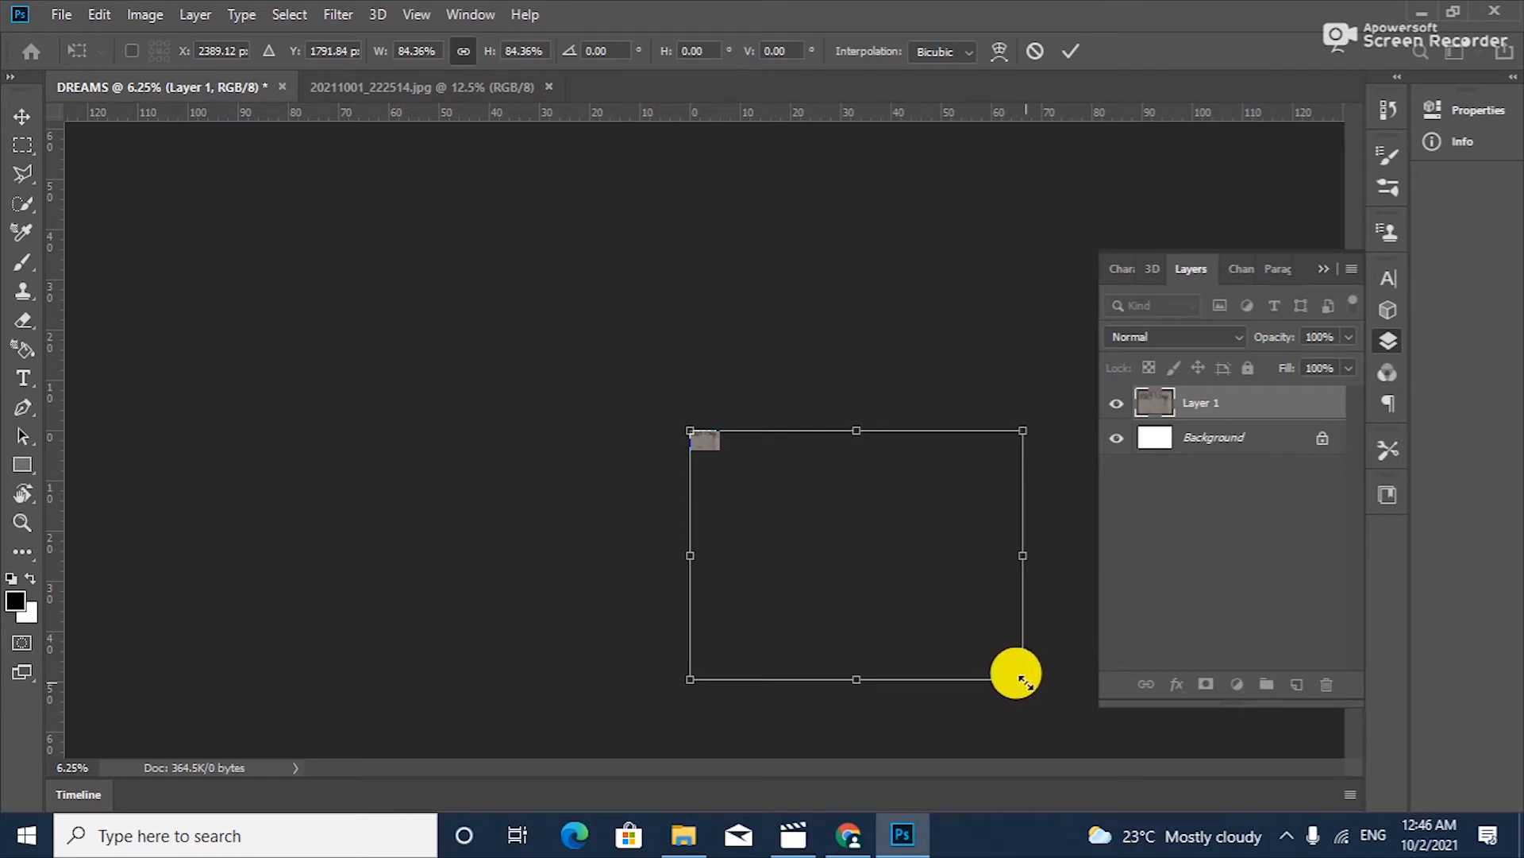
{"action": "left_click_drag", "start_coordinate": [1016, 672], "coordinate": [694, 440]}
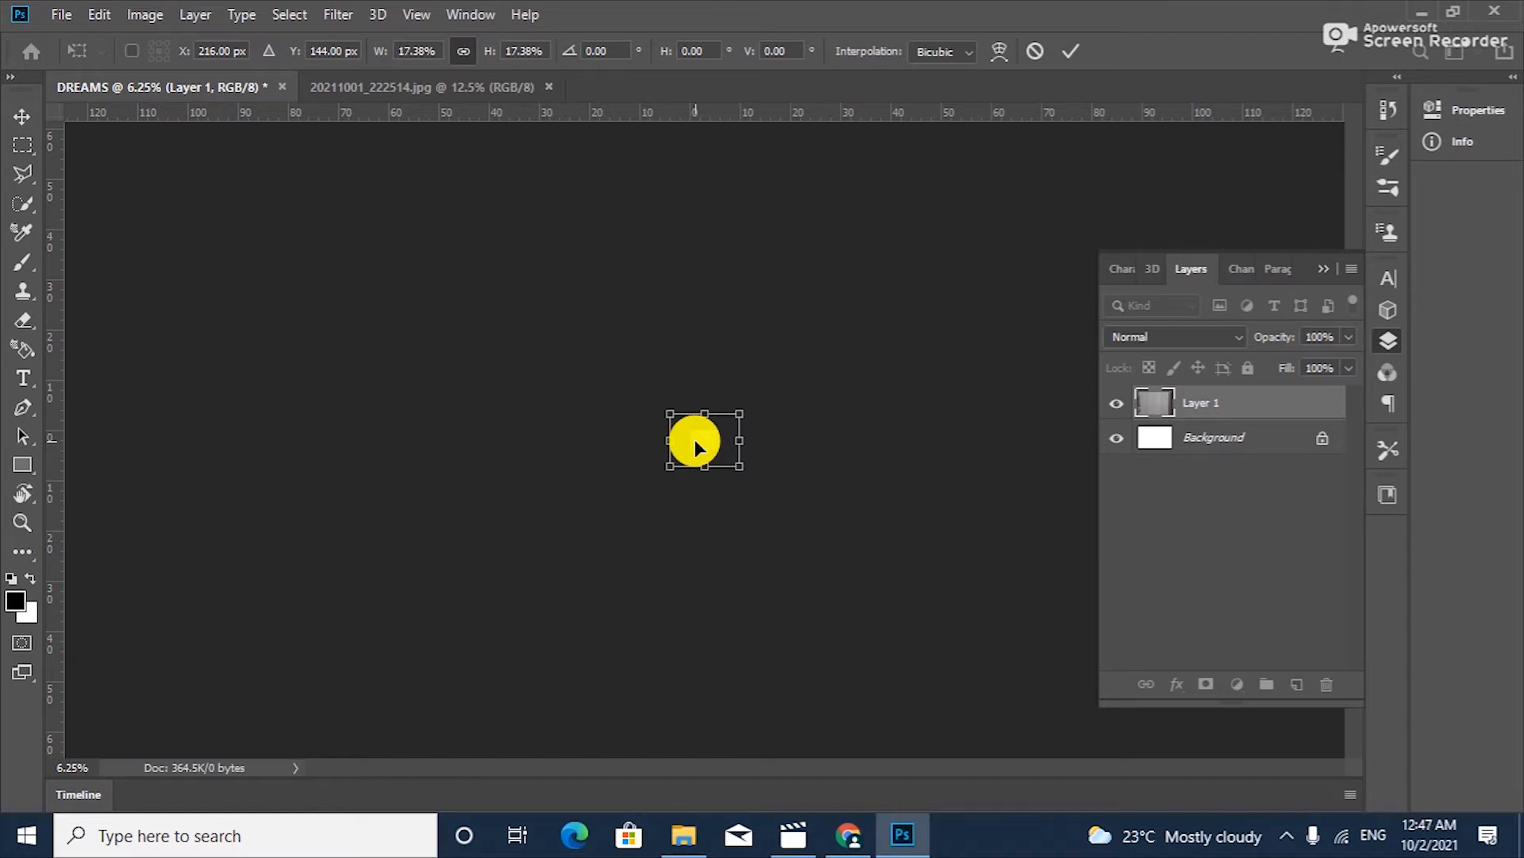
- Scale the photo layer further to about 7.6% so it spans the canvas width, apply the transform and deselect the layer
{"action": "key", "text": "ctrl+plus"}
{"action": "key", "text": "ctrl+plus"}
{"action": "key", "text": "ctrl+plus"}
{"action": "key", "text": "ctrl+plus"}
{"action": "key", "text": "ctrl+plus"}
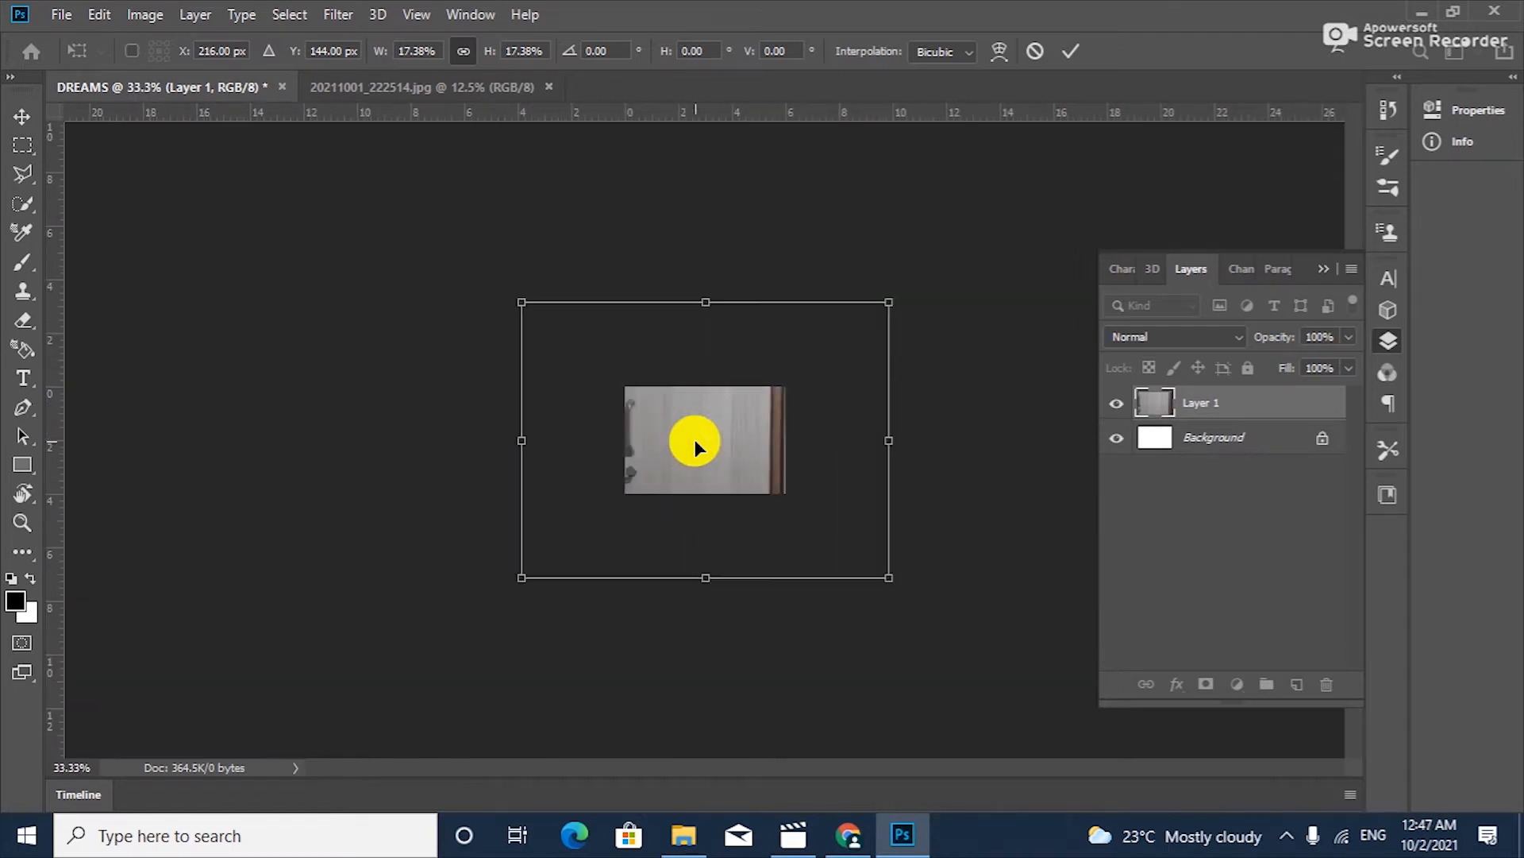
{"action": "key", "text": "ctrl+plus"}
{"action": "key", "text": "ctrl+plus"}
{"action": "key", "text": "ctrl+plus"}
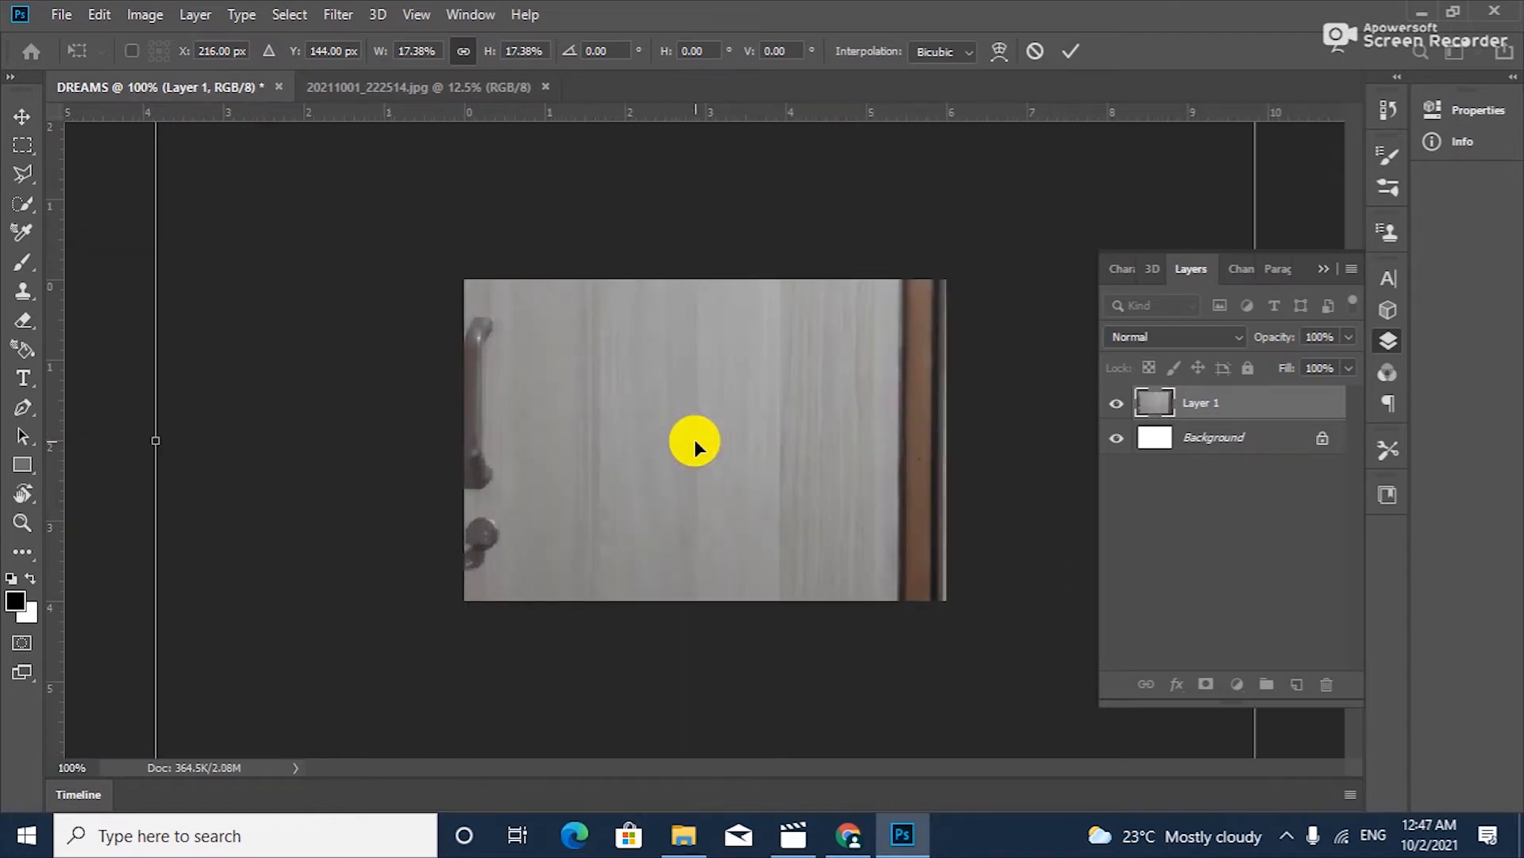
{"action": "key", "text": "ctrl+minus"}
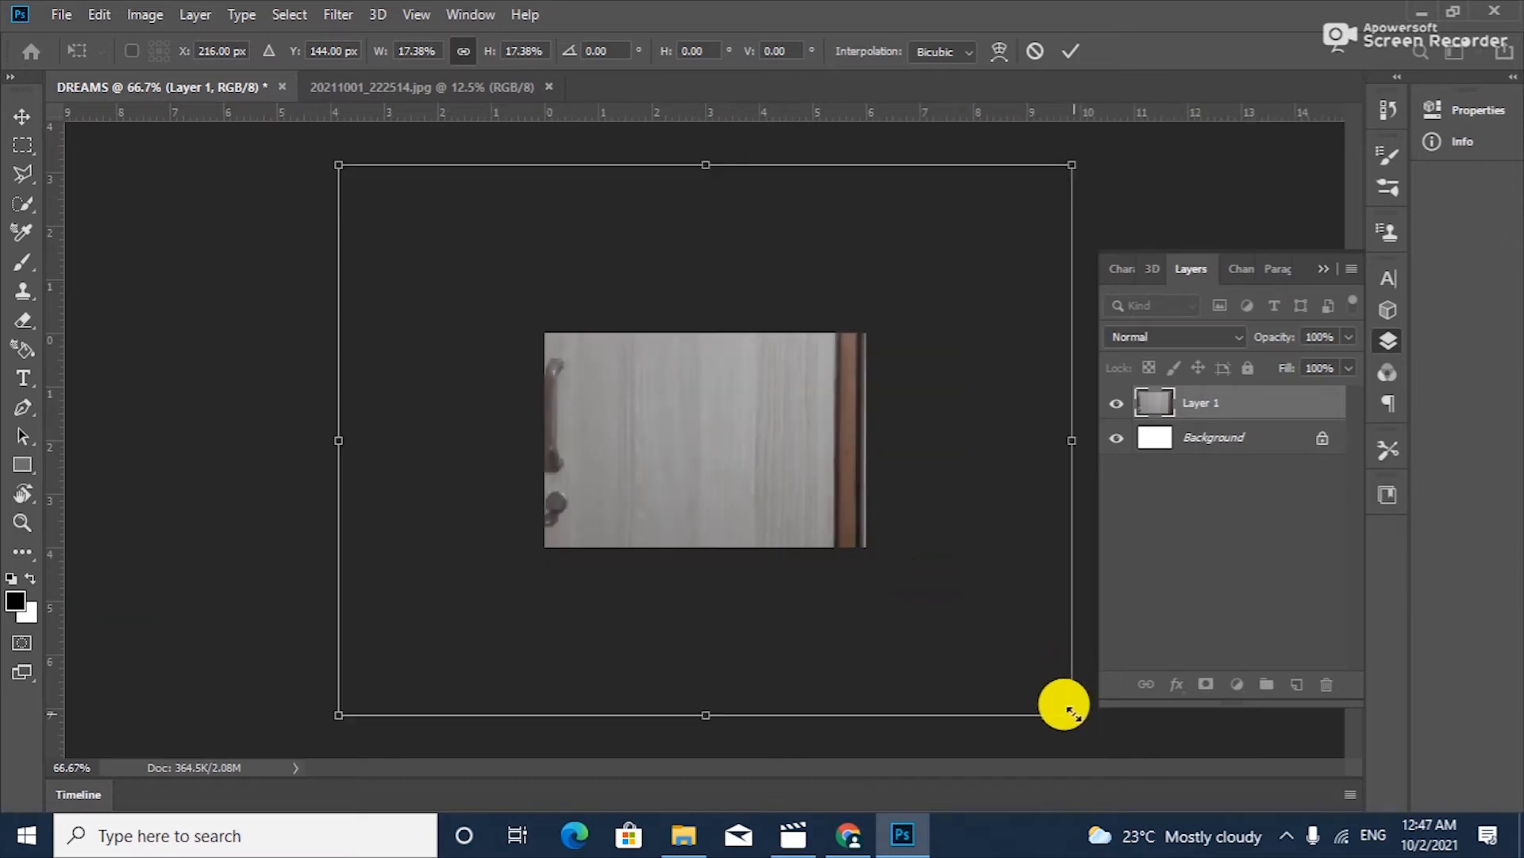
{"action": "left_click_drag", "start_coordinate": [1067, 713], "coordinate": [866, 550]}
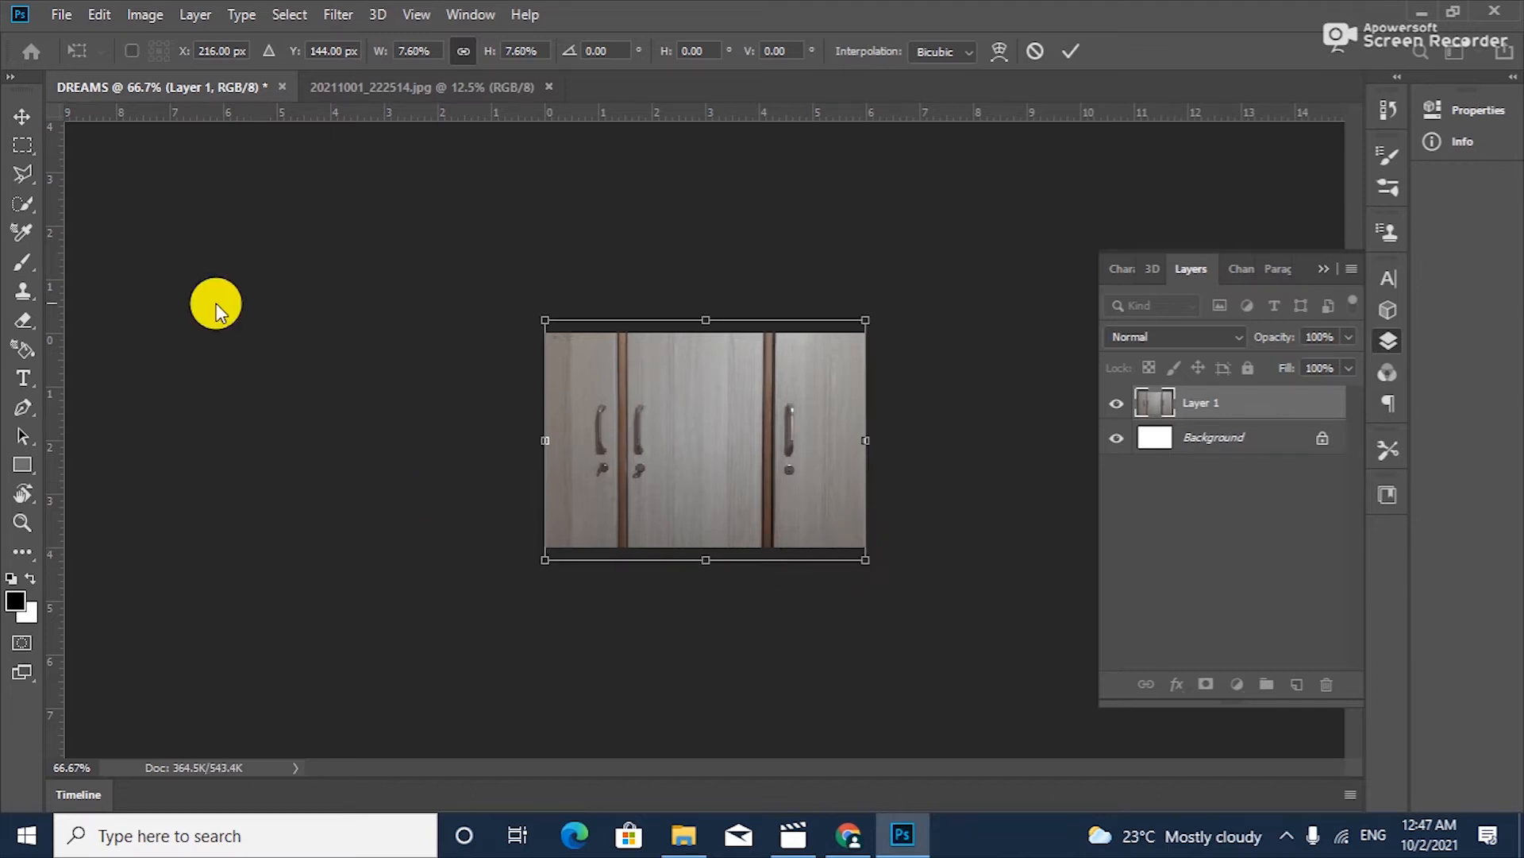
{"action": "left_click", "coordinate": [22, 117]}
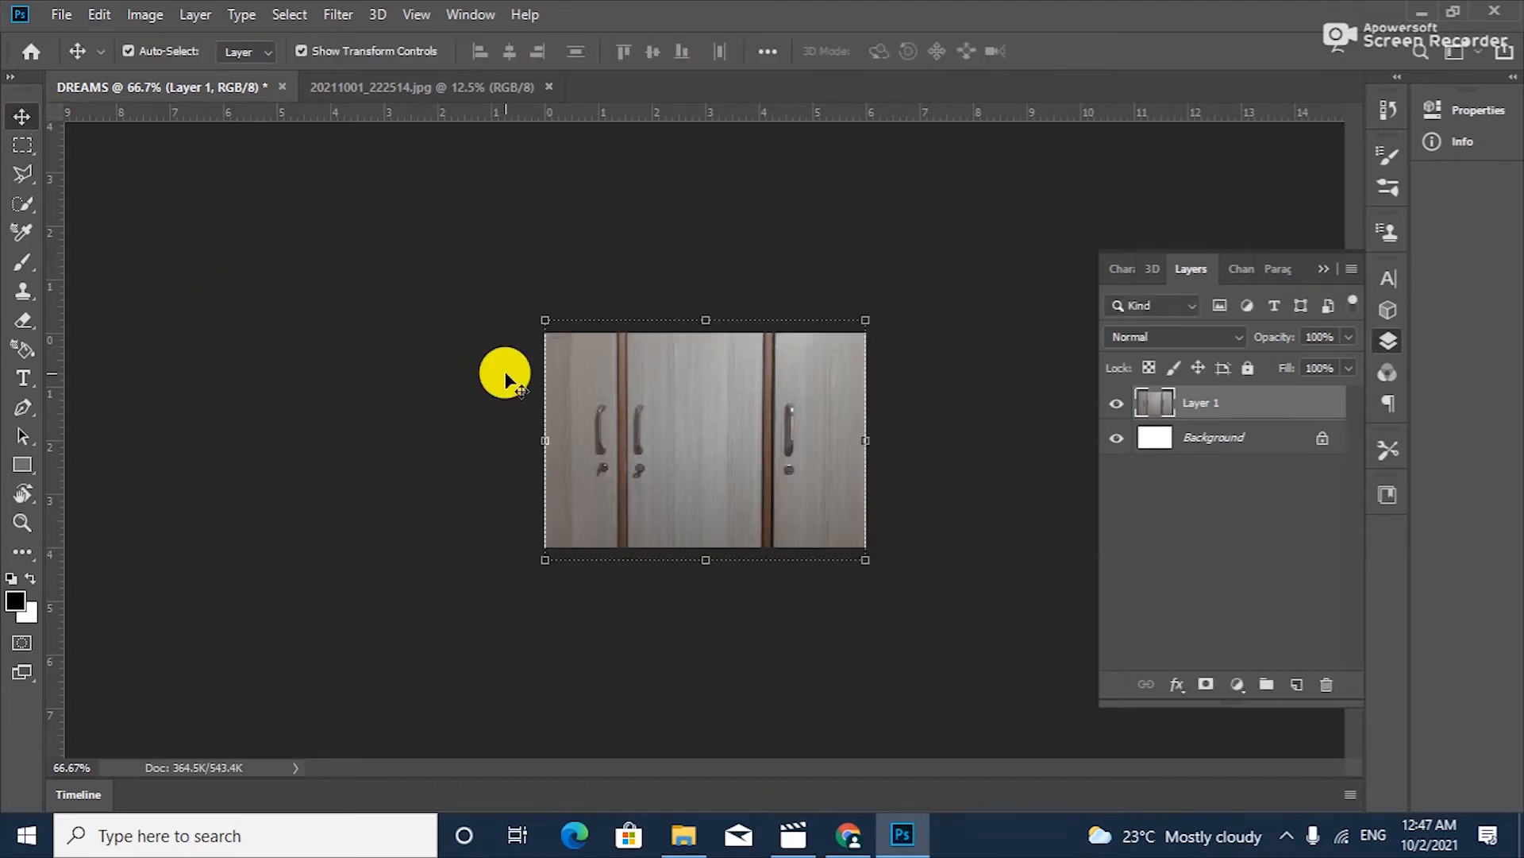
{"action": "left_click", "coordinate": [506, 377]}
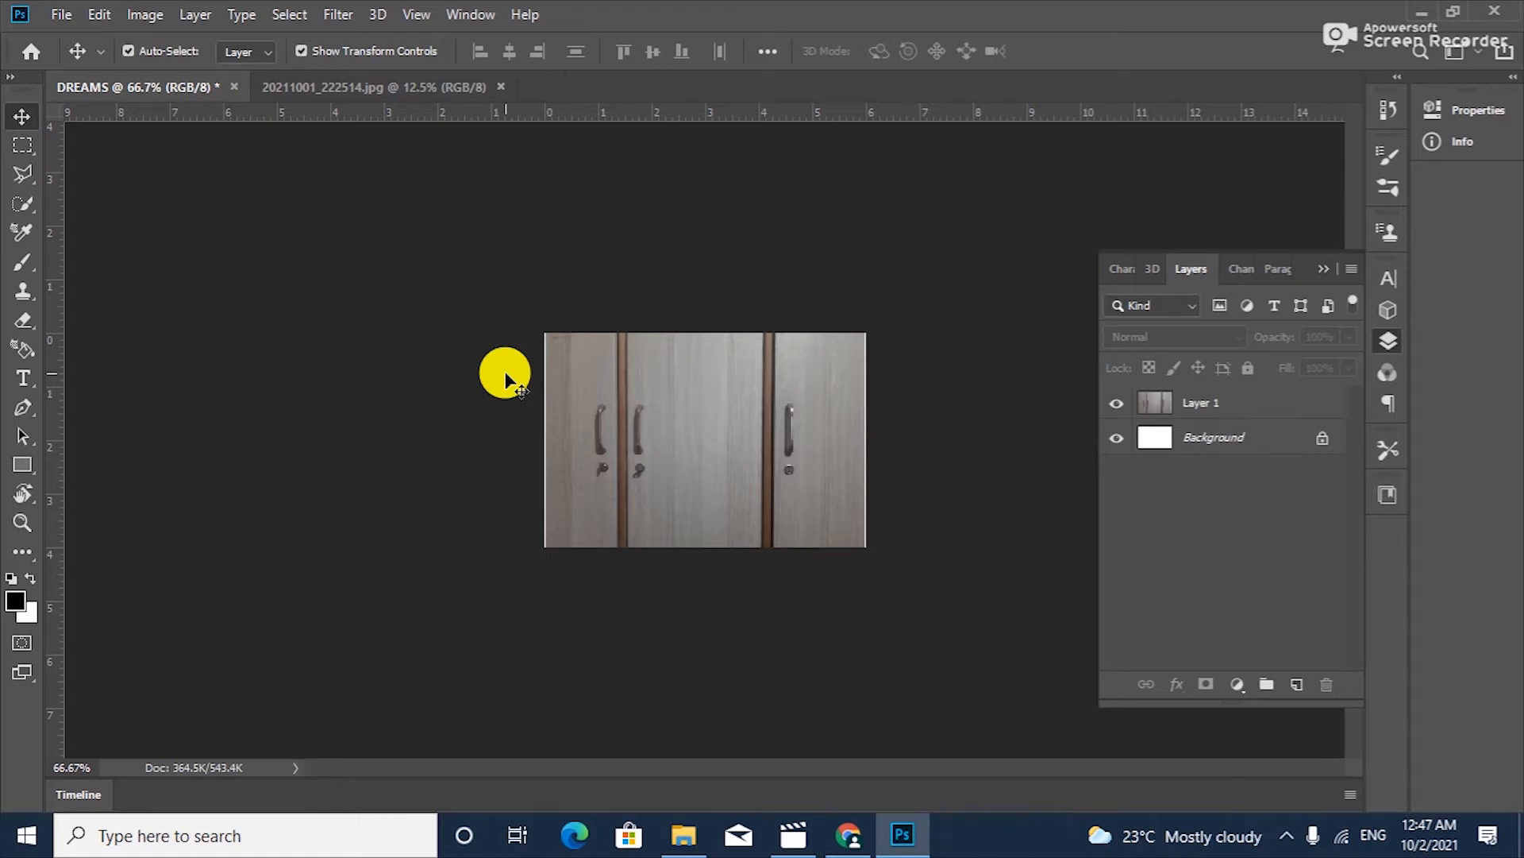
- Try a rectangular marquee with 30 px feather around the two neighbouring handles and locks, and clear the selection
{"action": "key", "text": "ctrl+plus"}
{"action": "key", "text": "ctrl+plus"}
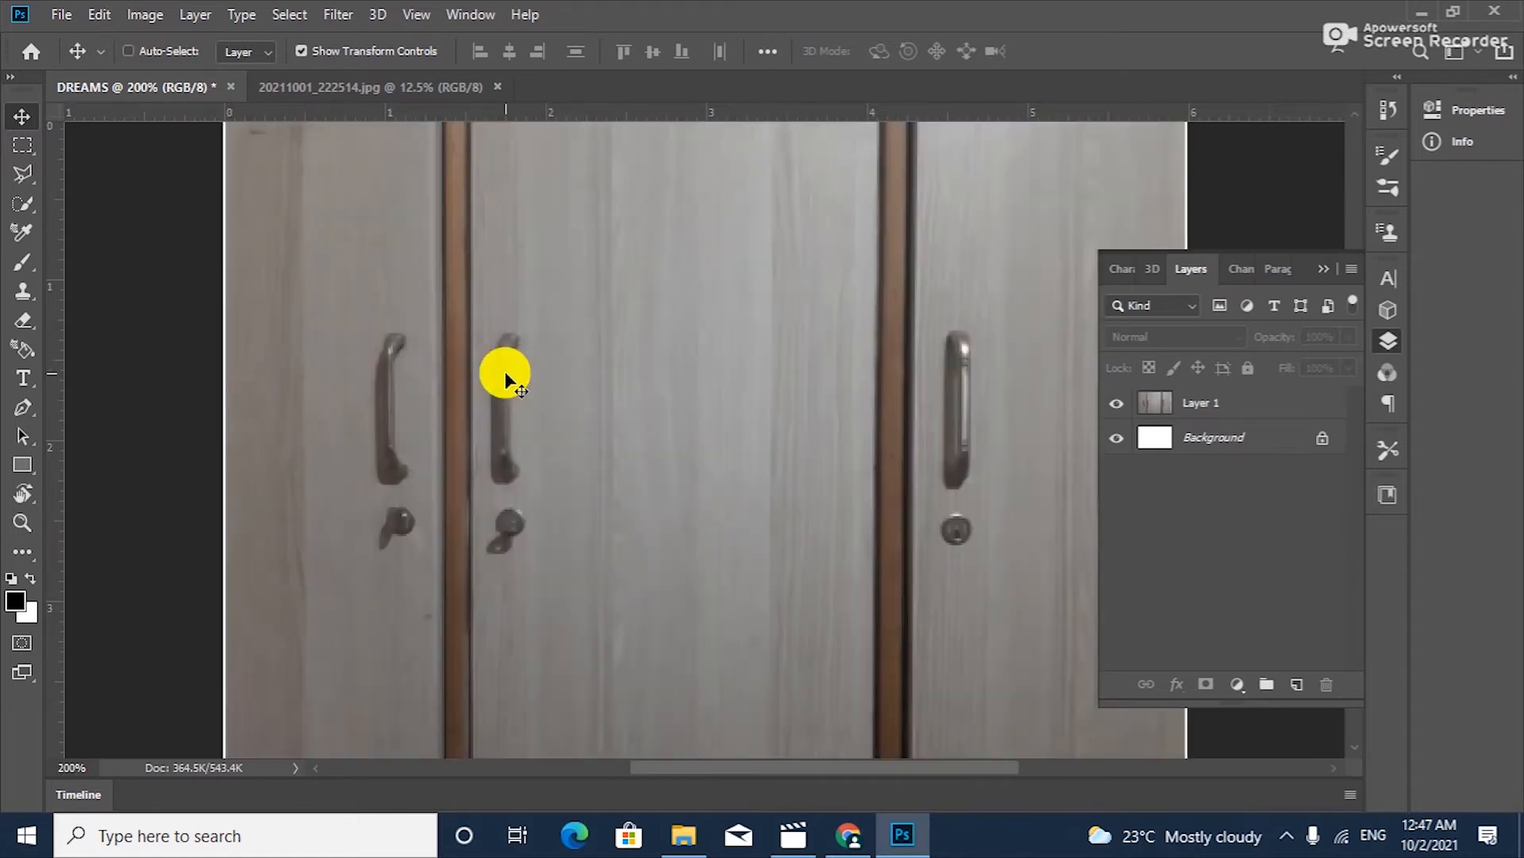
{"action": "key", "text": "ctrl+minus"}
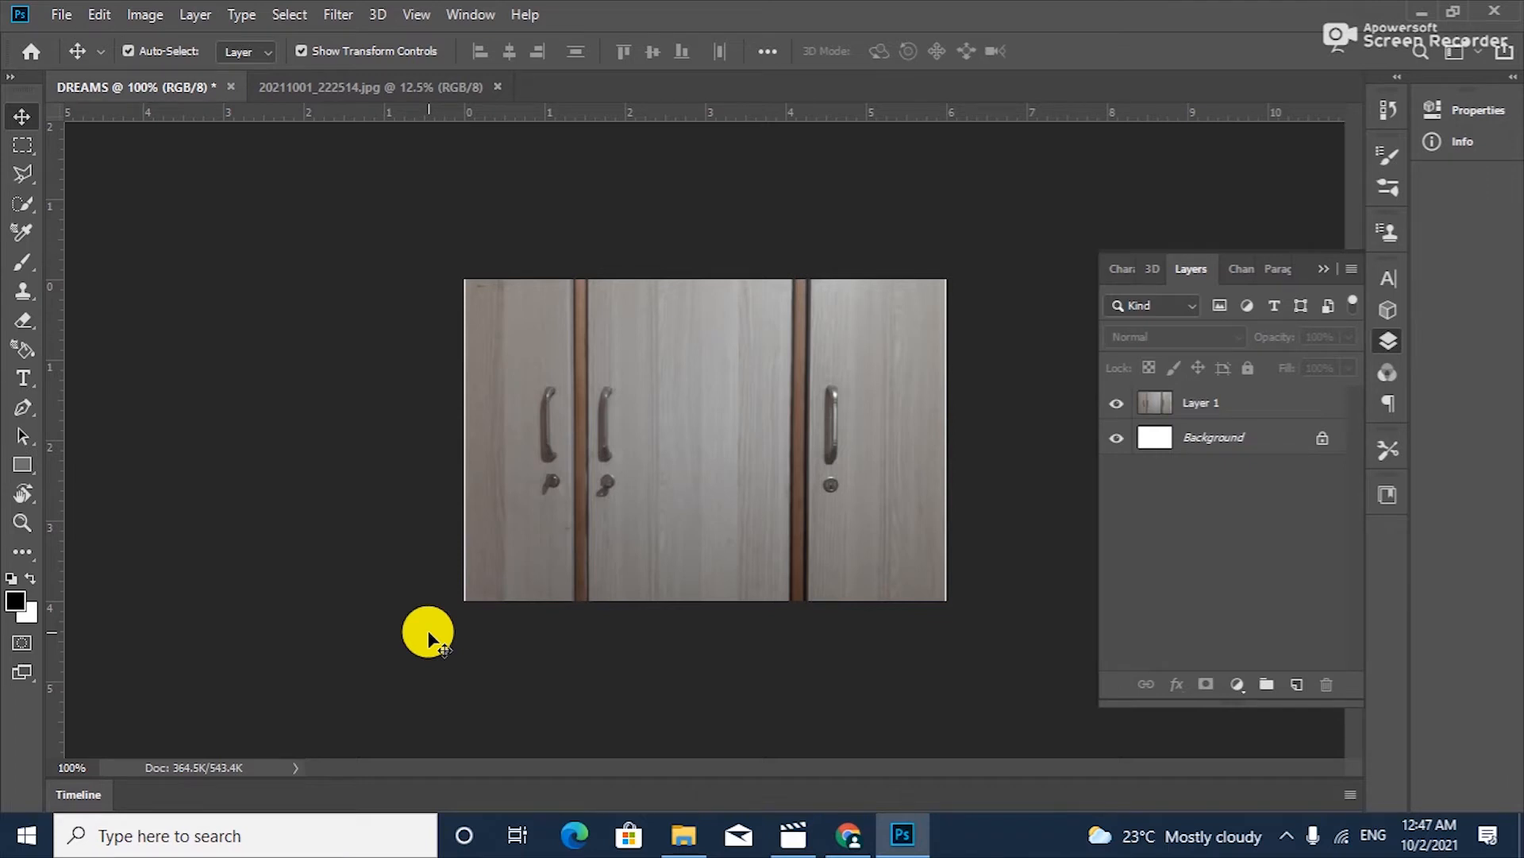
{"action": "left_click", "coordinate": [23, 145]}
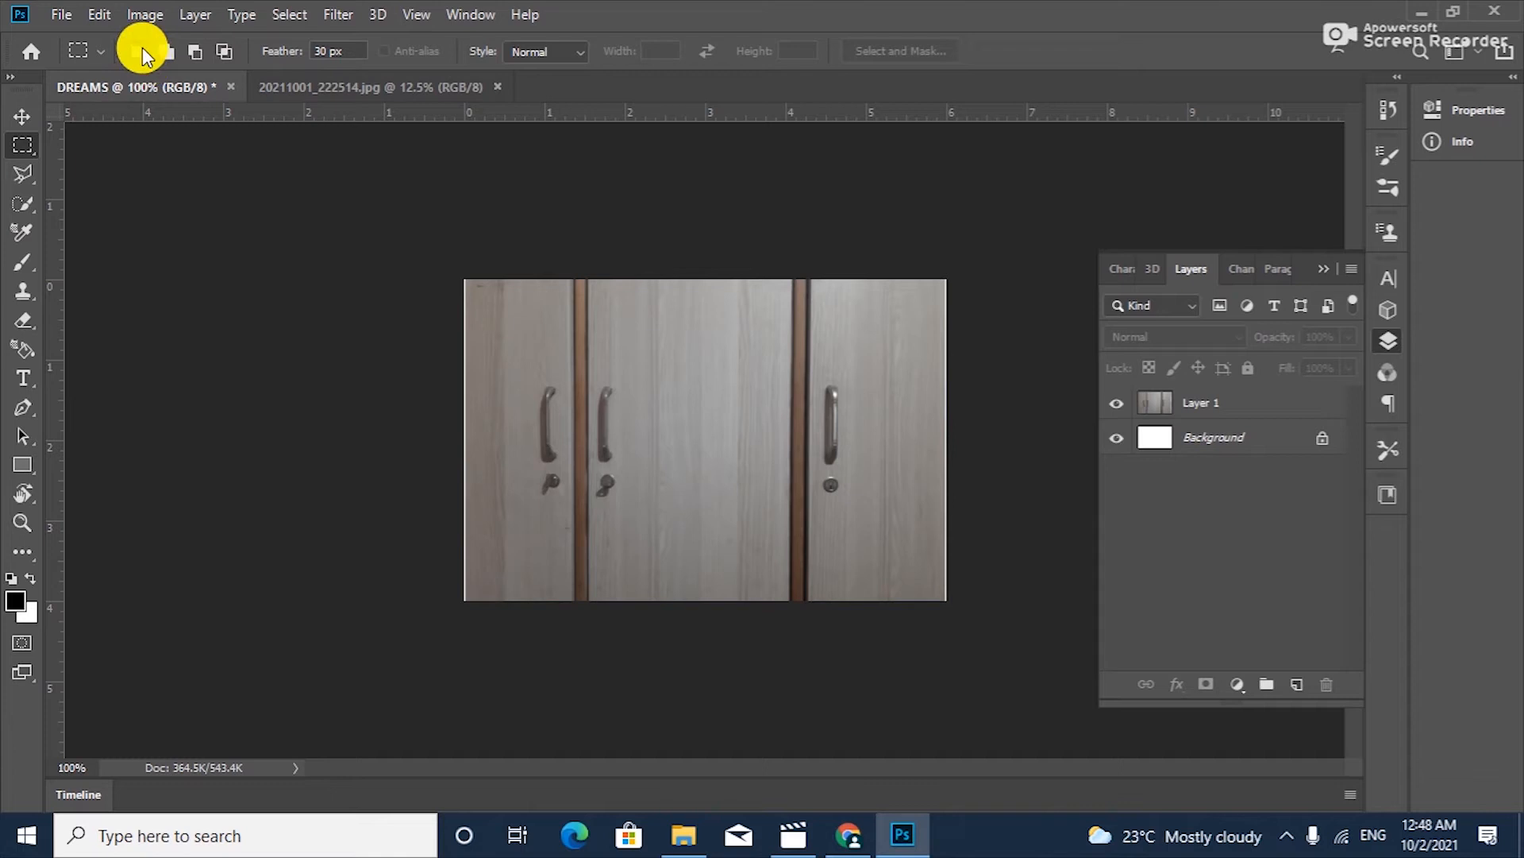
{"action": "left_click_drag", "start_coordinate": [517, 373], "coordinate": [640, 507]}
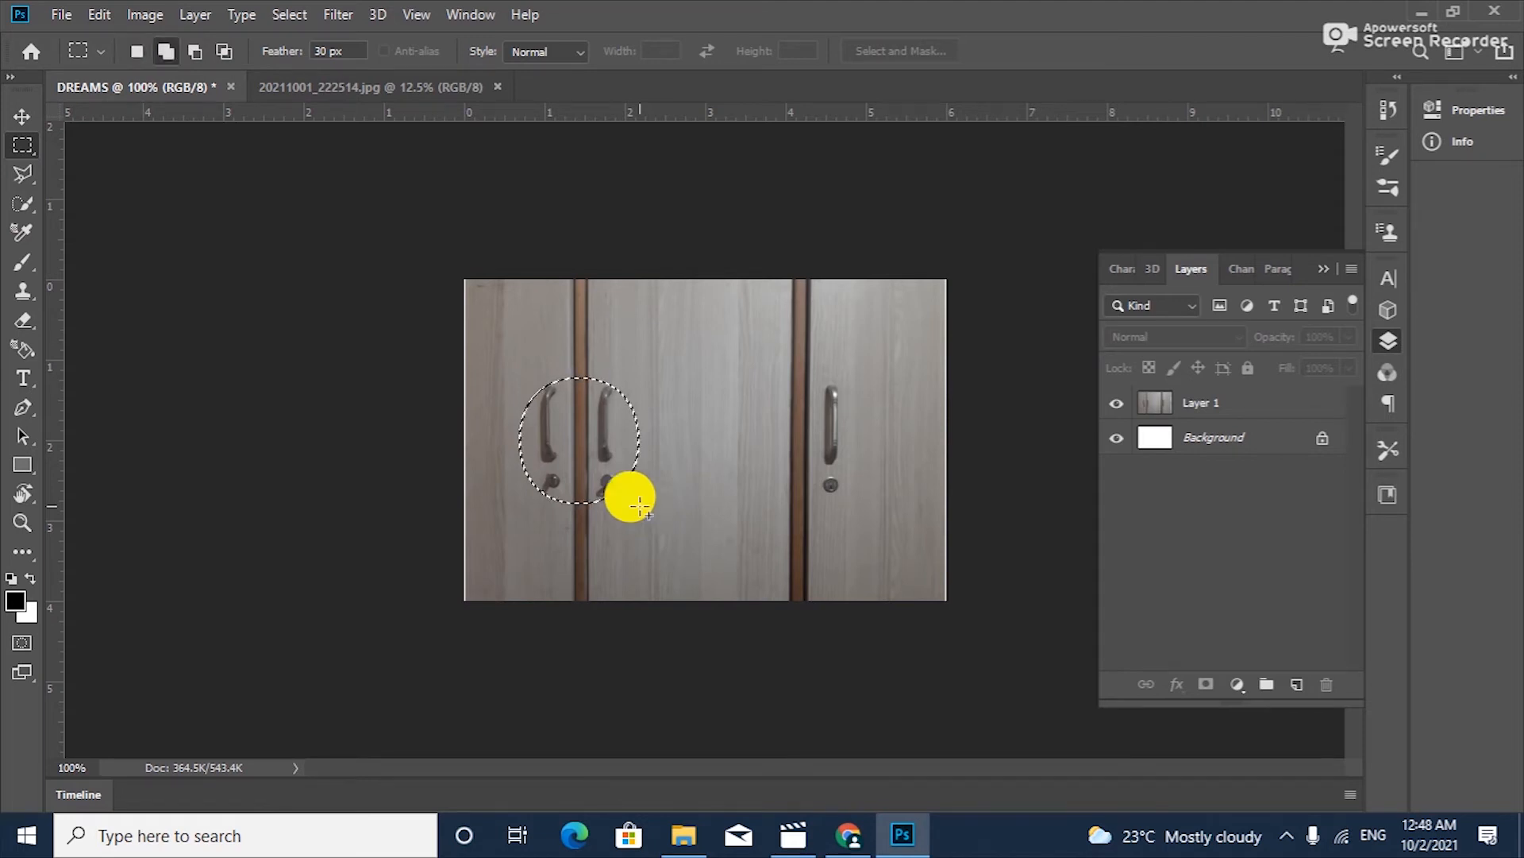
{"action": "left_click", "coordinate": [640, 506]}
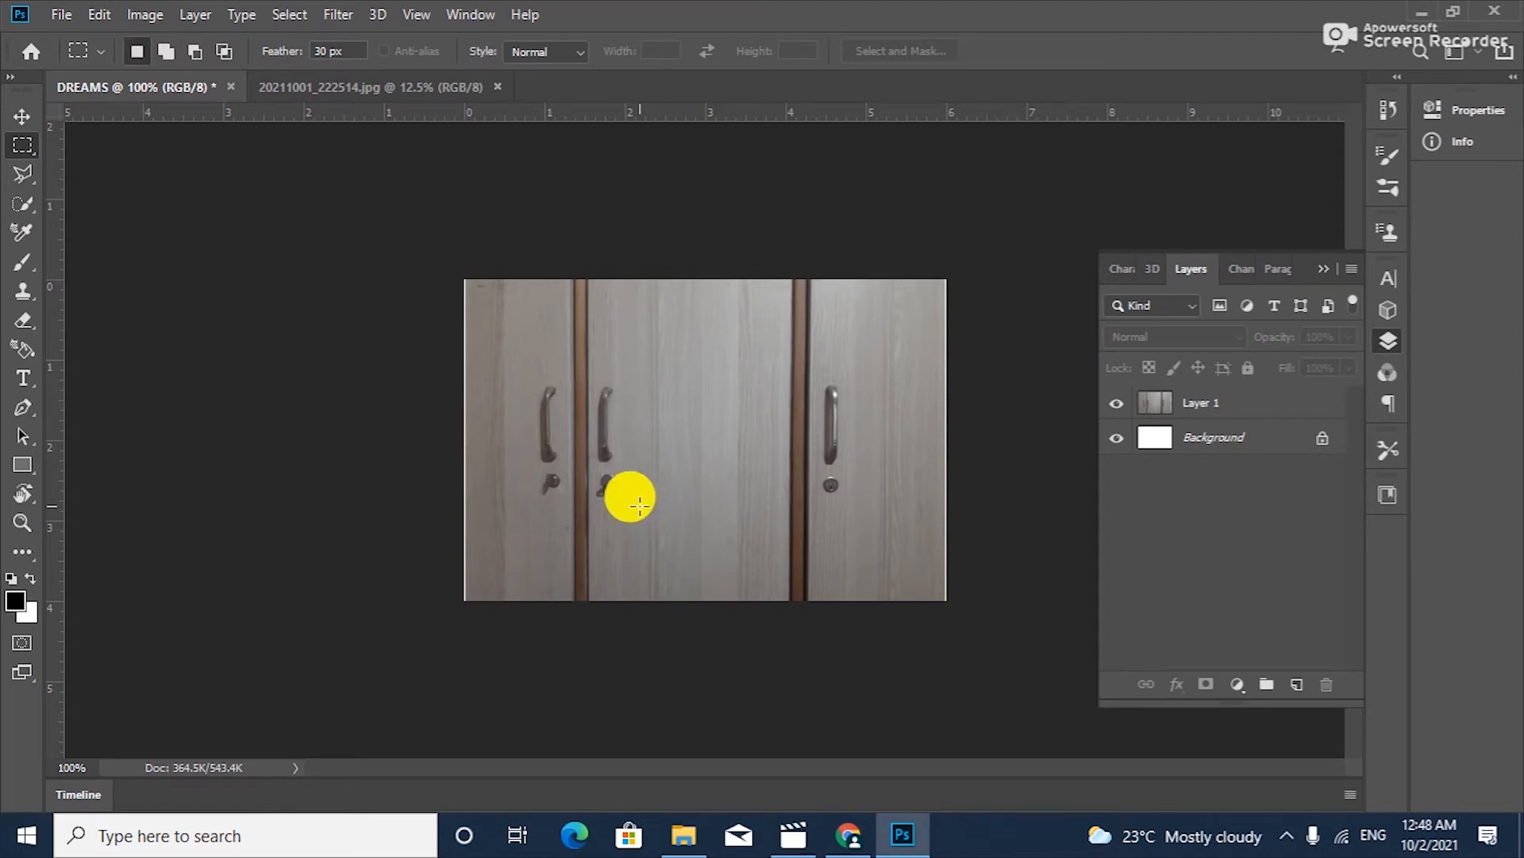
- Try the rectangular marquee once more around the two adjacent handles with the 30 px feather still applied, and deselect
{"action": "left_click", "coordinate": [31, 140]}
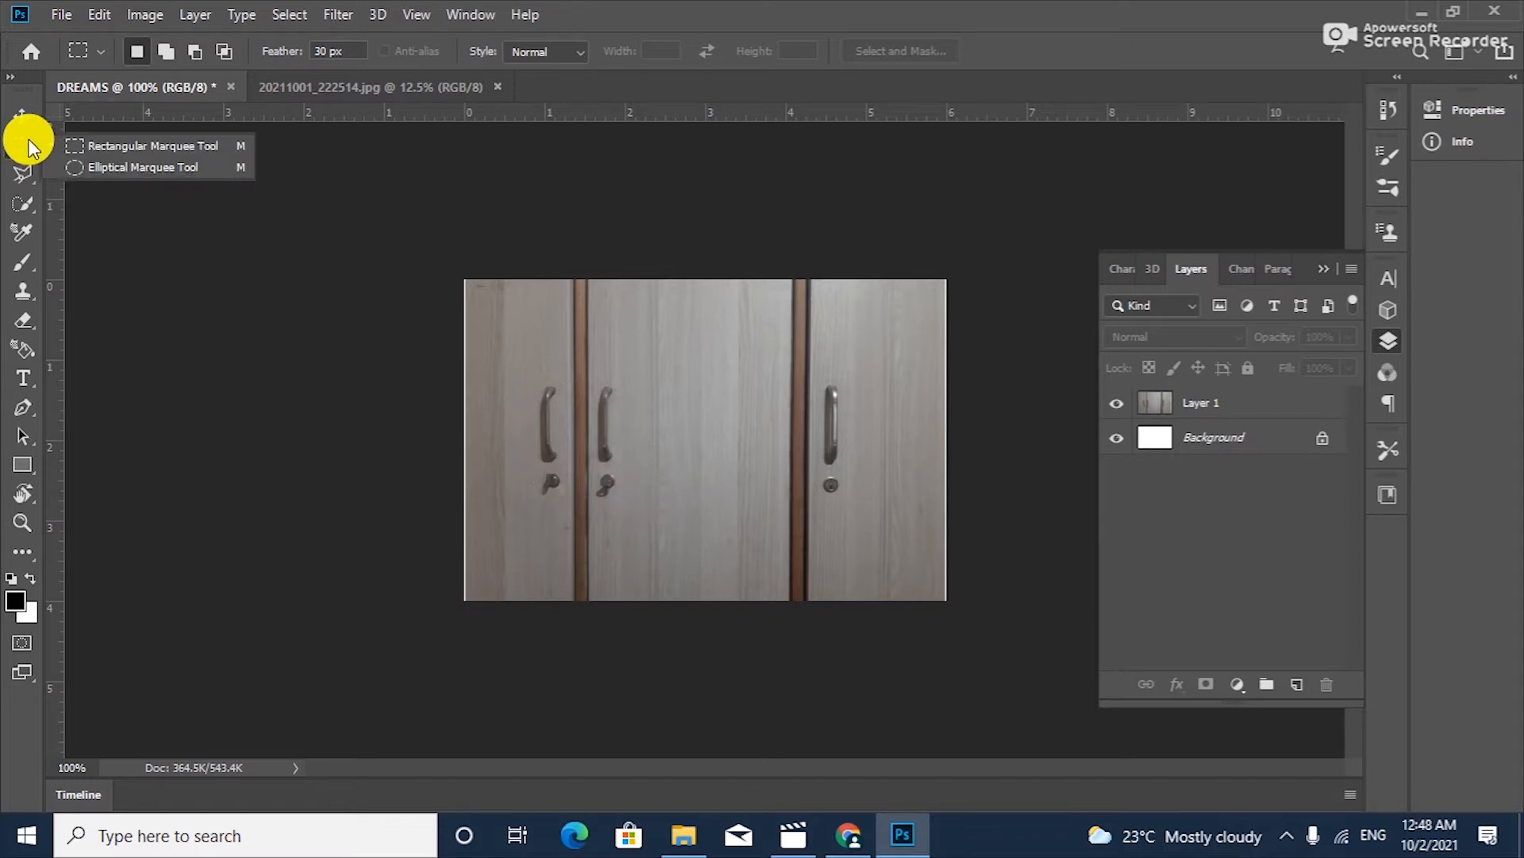
{"action": "left_click", "coordinate": [89, 144]}
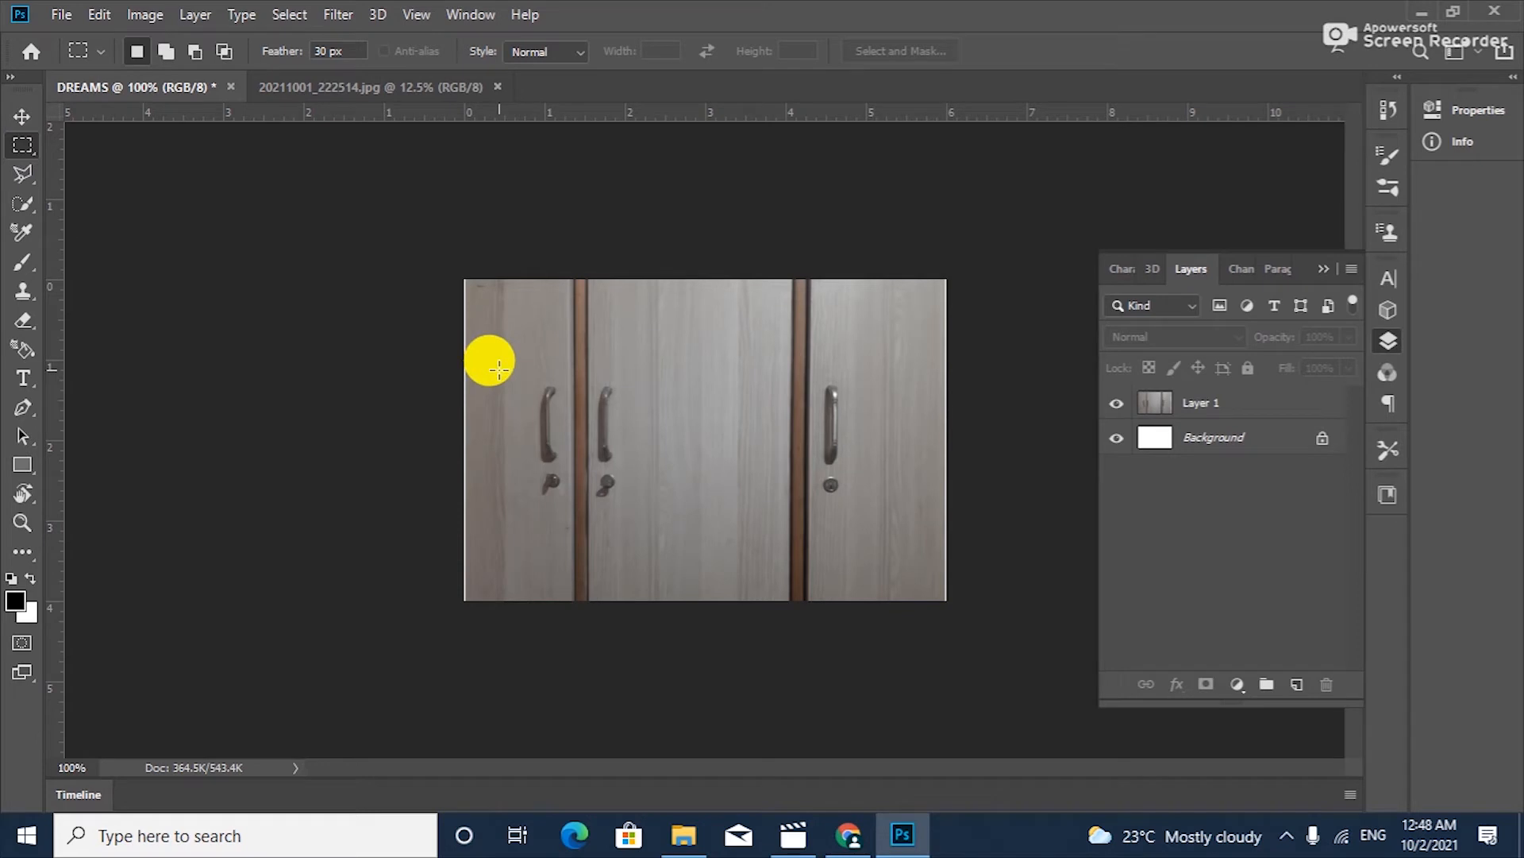
{"action": "left_click_drag", "start_coordinate": [498, 368], "coordinate": [659, 511]}
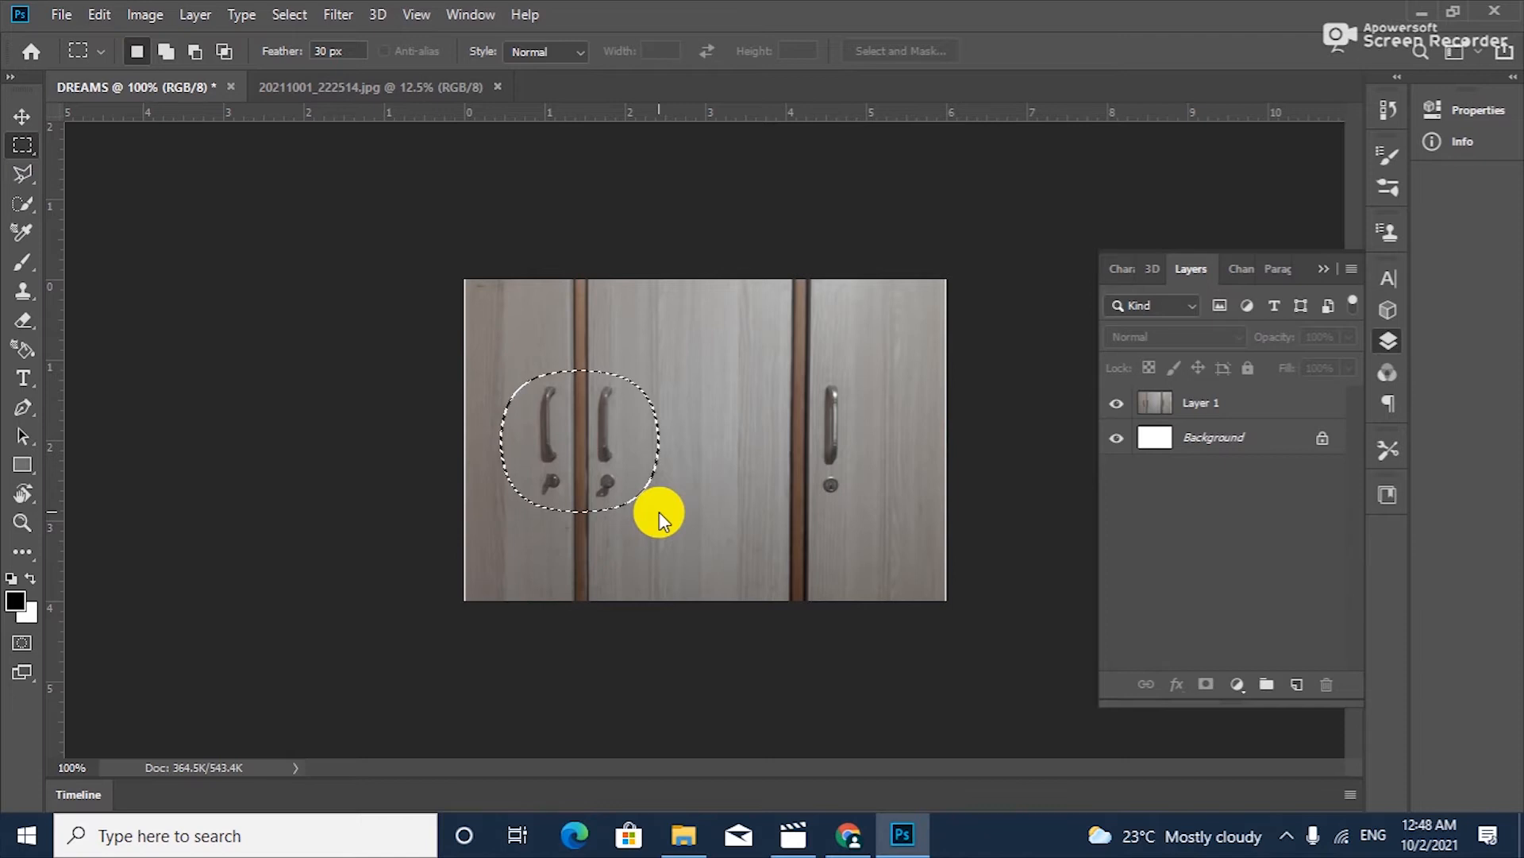
{"action": "key", "text": "ctrl+d"}
- Set the marquee feather to 0 px and draw a sharp rectangular selection around the two adjacent handles and locks
{"action": "left_click", "coordinate": [350, 49]}
{"action": "key", "text": "BackSpace"}
{"action": "type", "text": "0"}
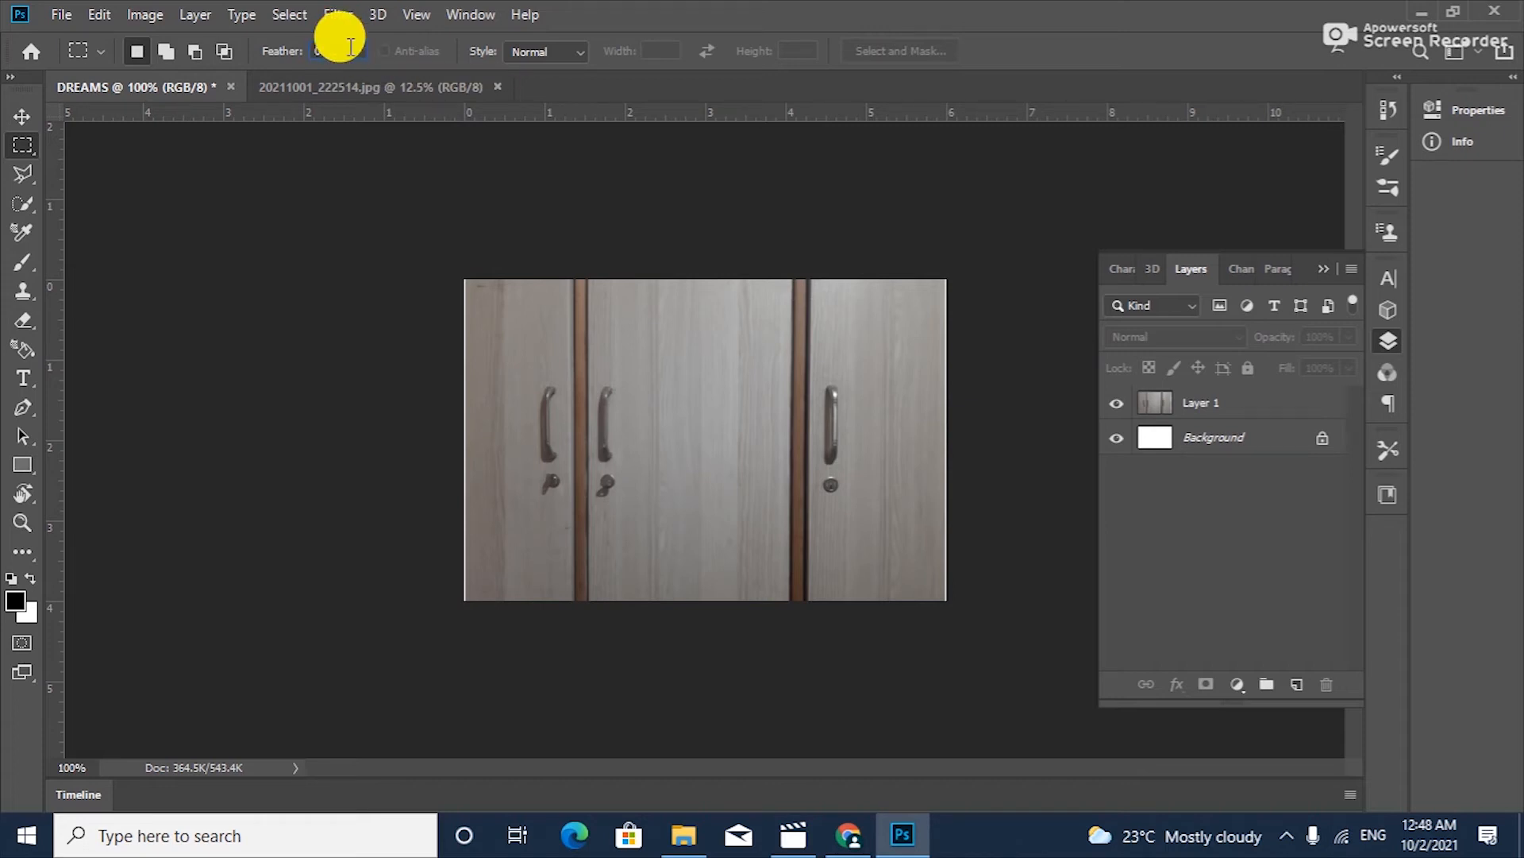
{"action": "key", "text": "Return"}
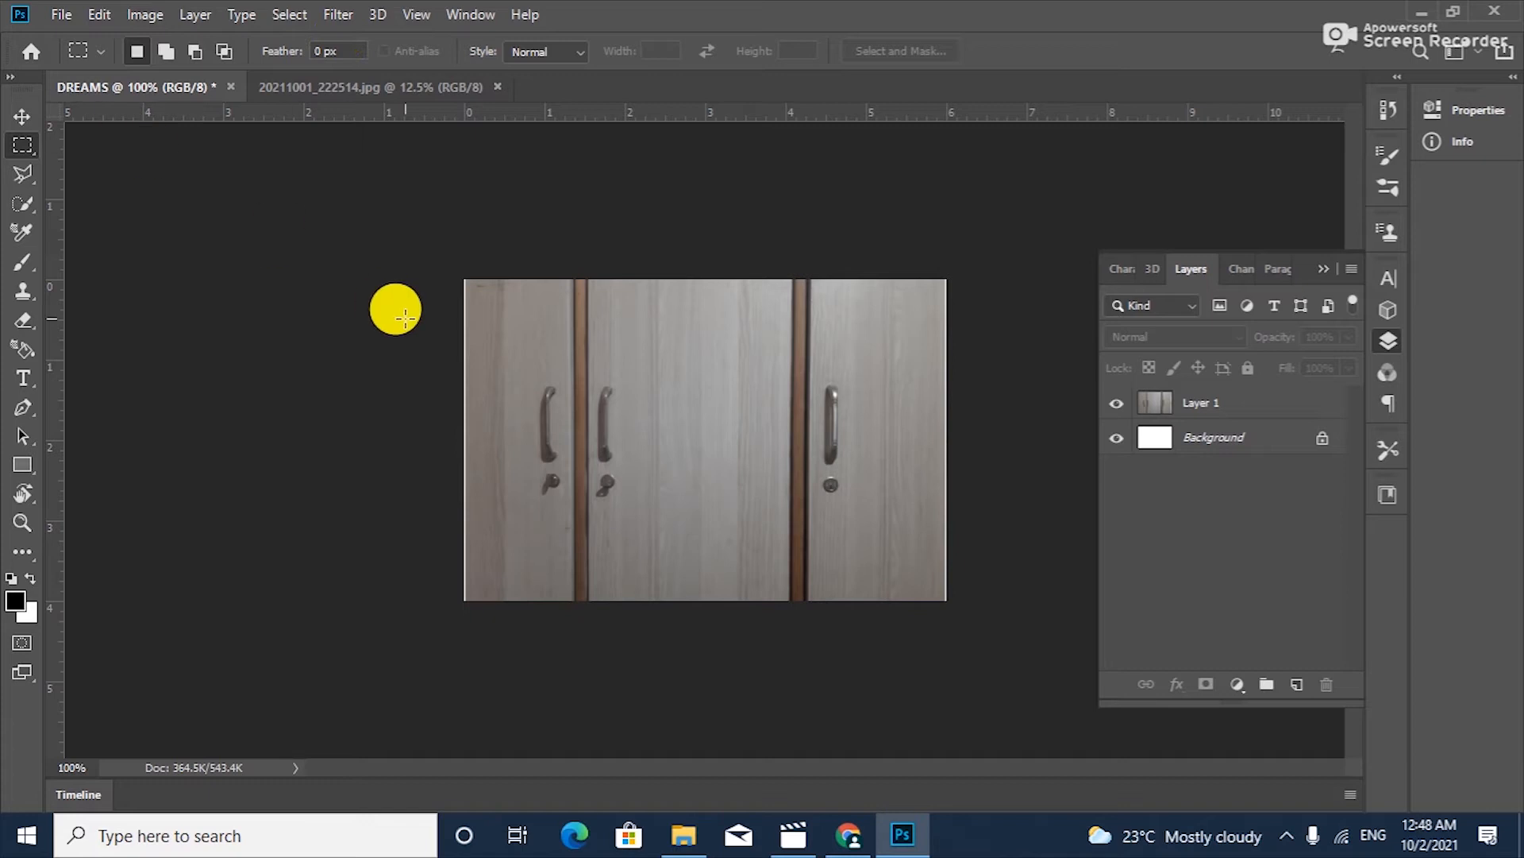
{"action": "left_click_drag", "start_coordinate": [512, 361], "coordinate": [663, 518]}
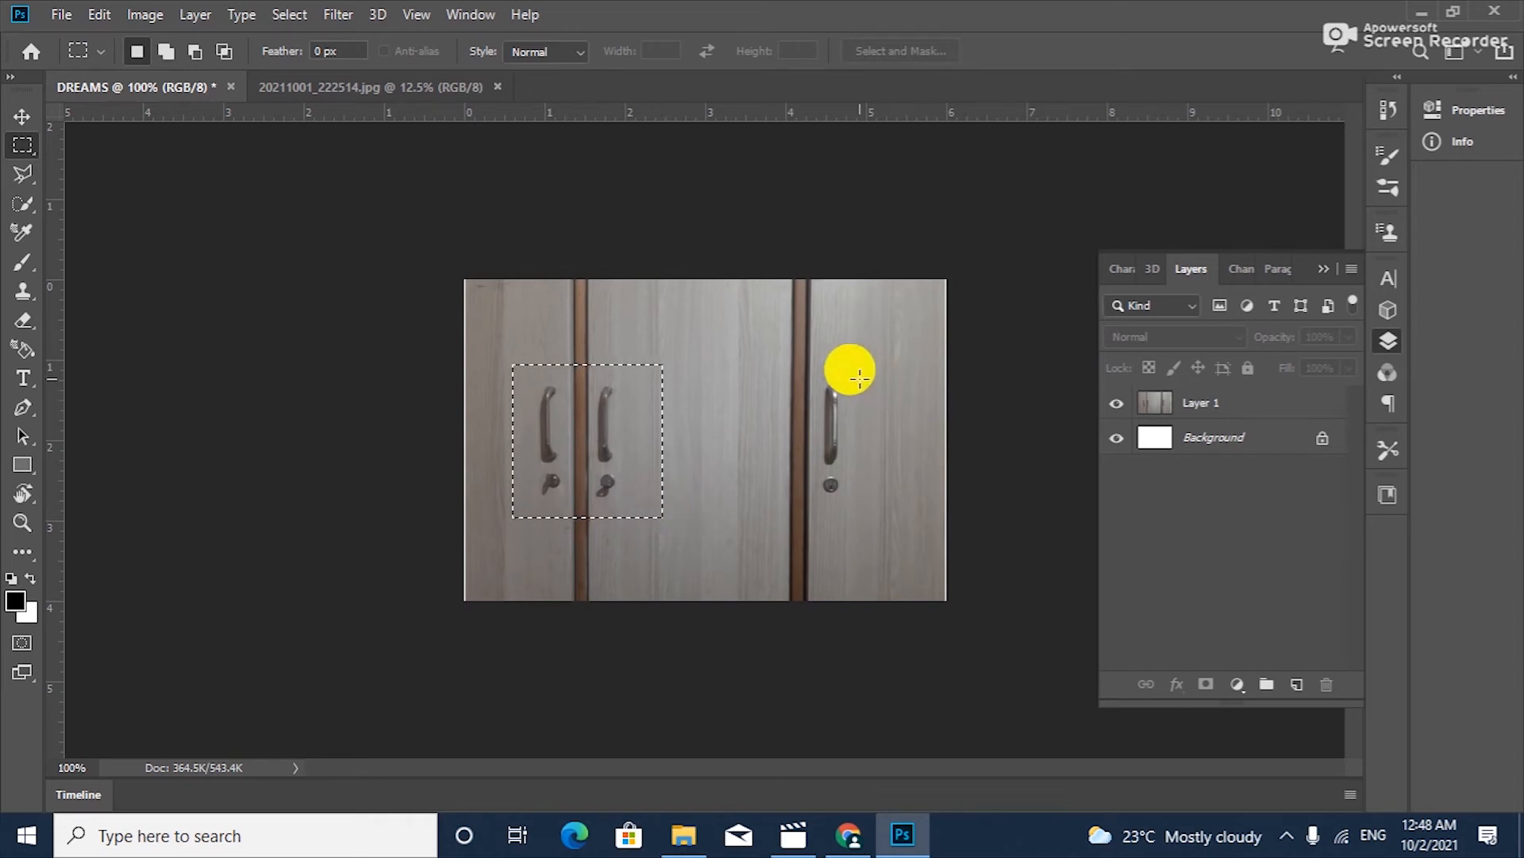
- Select the third door's handle and lock, and add a rectangular area around the two adjacent handles to the selection
{"action": "left_click_drag", "start_coordinate": [824, 368], "coordinate": [860, 561]}
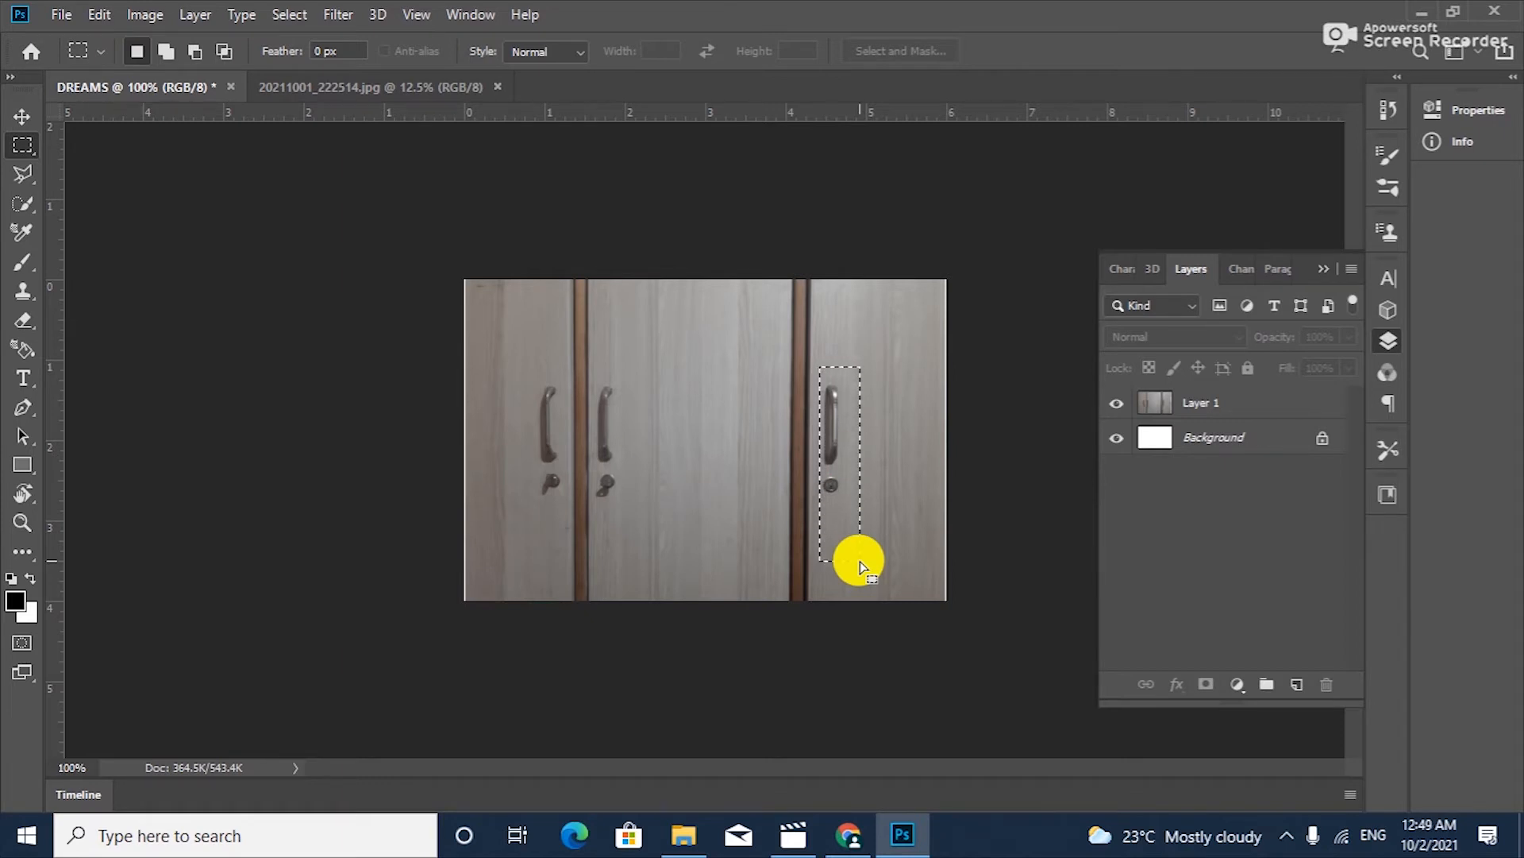
{"action": "left_click", "coordinate": [166, 52]}
{"action": "left_click_drag", "start_coordinate": [525, 370], "coordinate": [643, 502]}
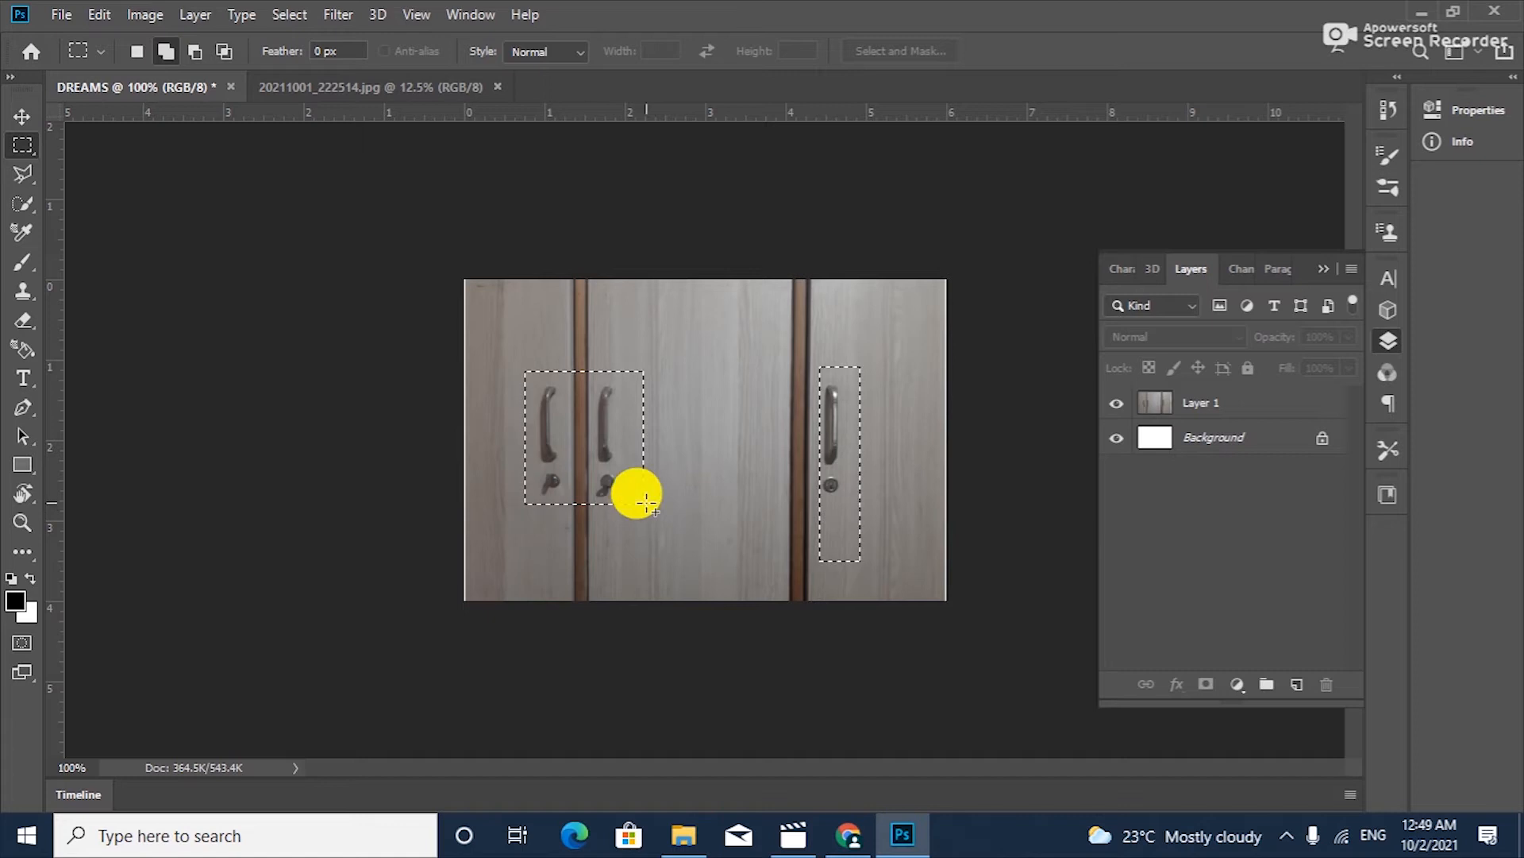
- Subtract the strip over the two adjacent locks and a narrow strip beside the middle door's handle from the selection
{"action": "left_click", "coordinate": [199, 49]}
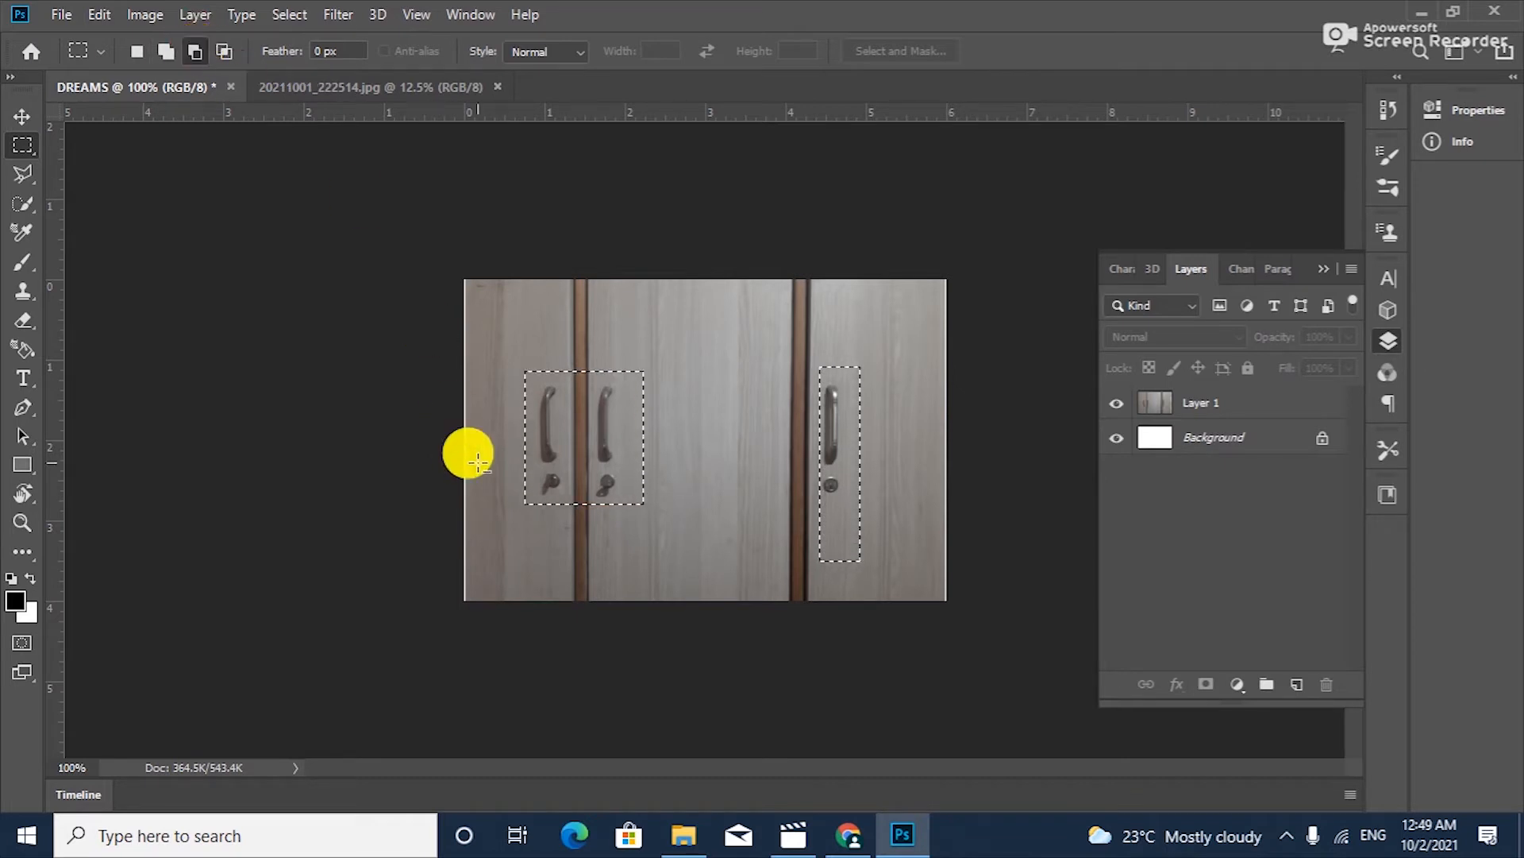
{"action": "left_click_drag", "start_coordinate": [523, 474], "coordinate": [674, 522]}
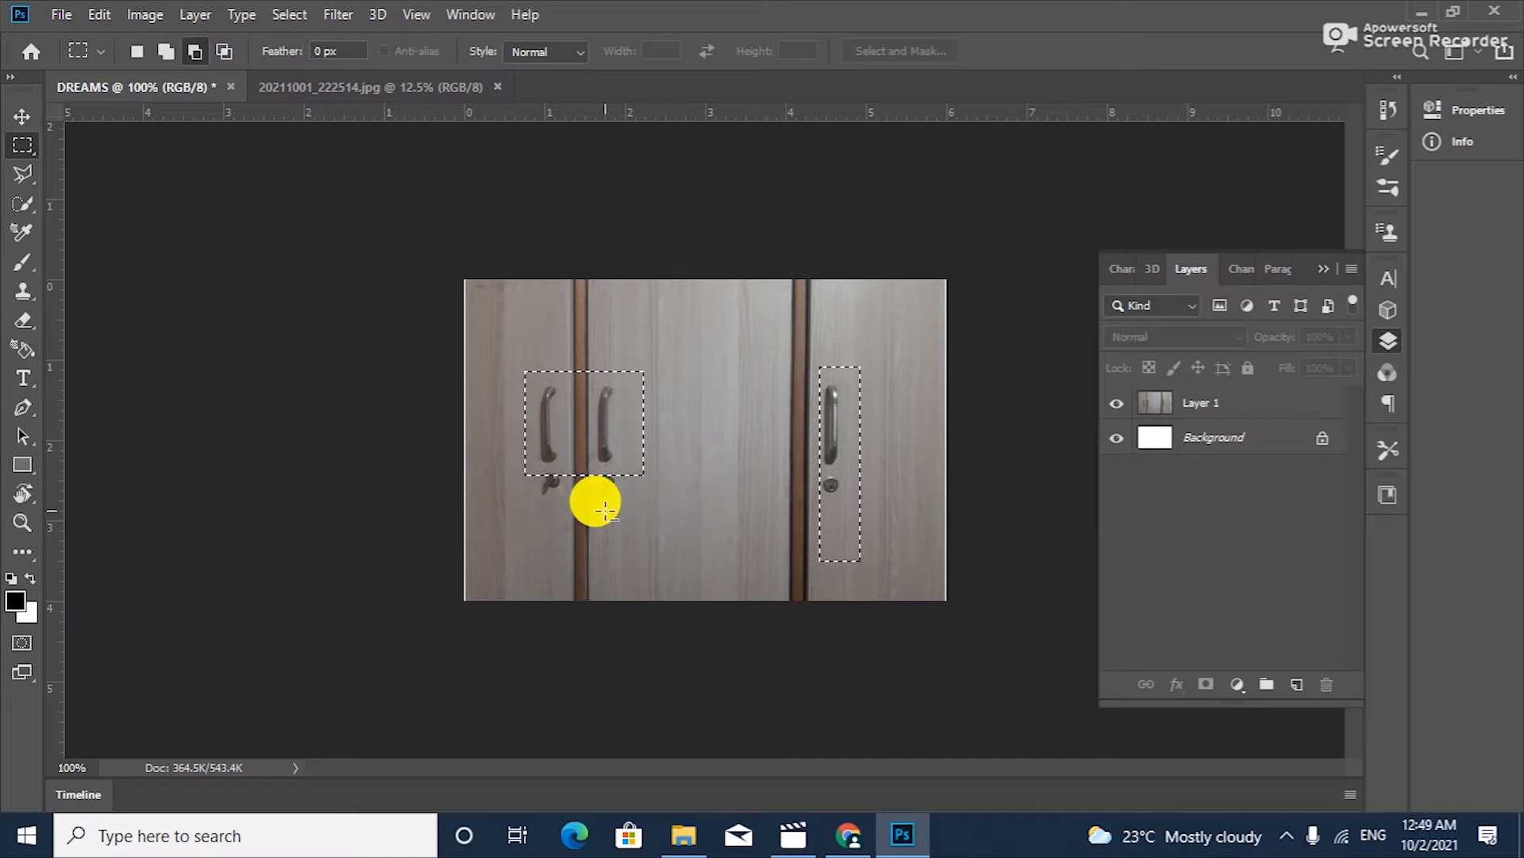
{"action": "left_click_drag", "start_coordinate": [508, 470], "coordinate": [664, 510]}
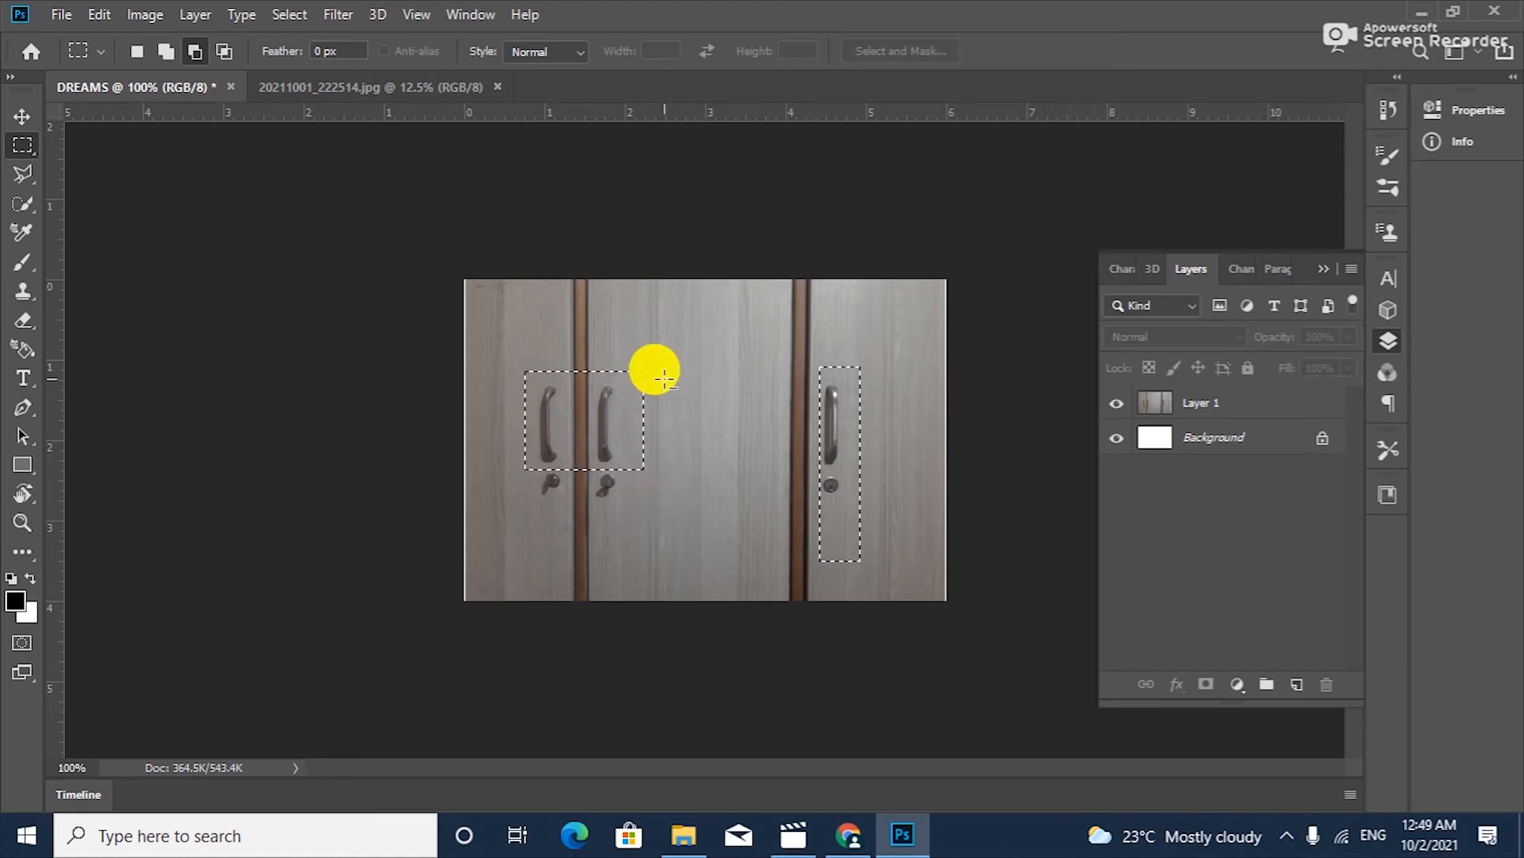
{"action": "left_click_drag", "start_coordinate": [623, 349], "coordinate": [674, 505]}
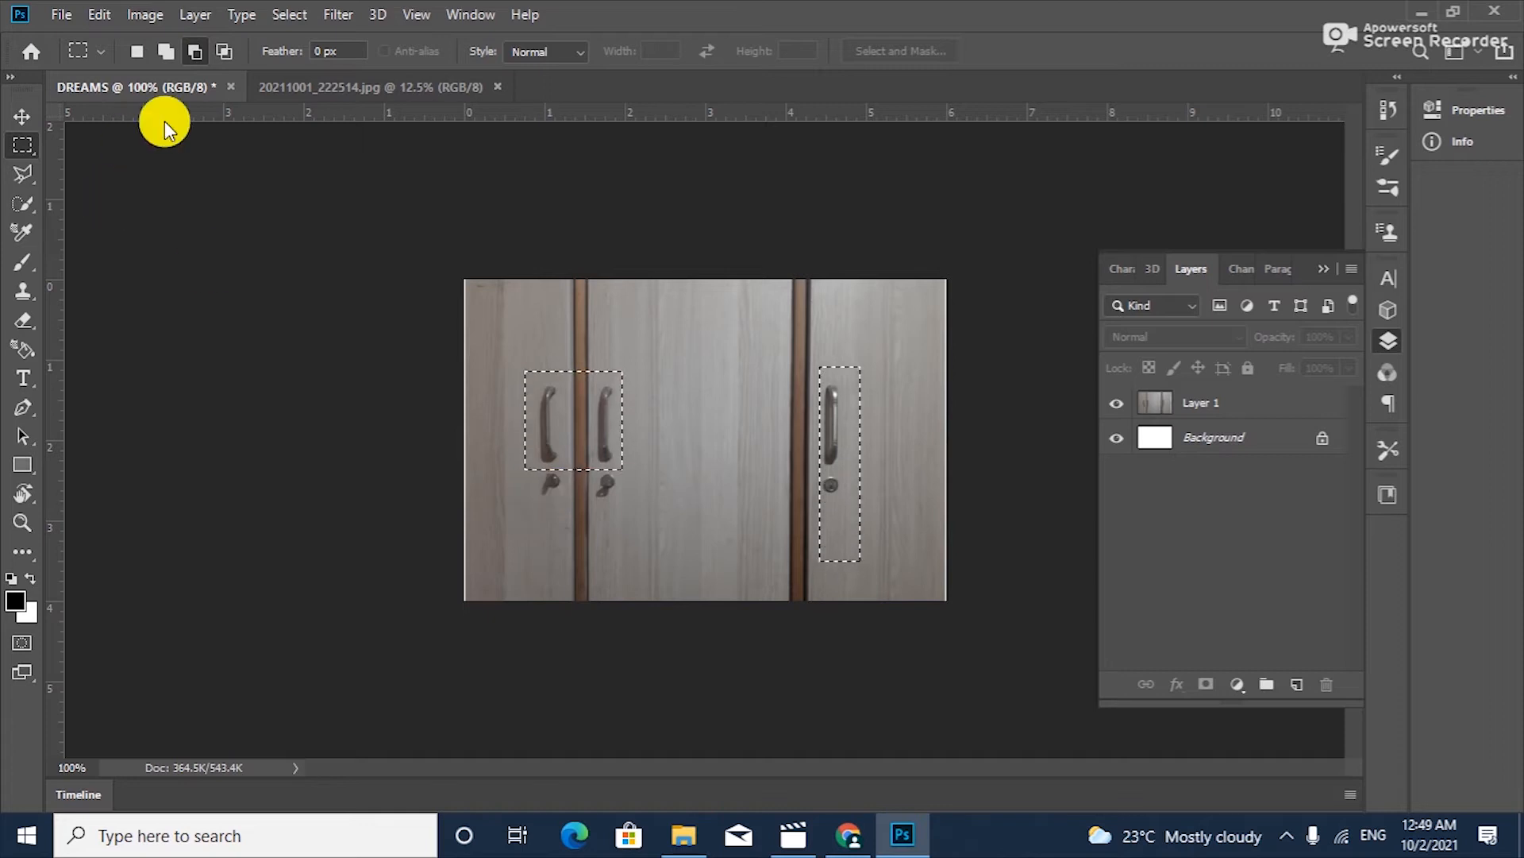
- Add the area over the two adjacent locks back to the selection around their handles
{"action": "left_click", "coordinate": [198, 53]}
{"action": "left_click", "coordinate": [160, 56]}
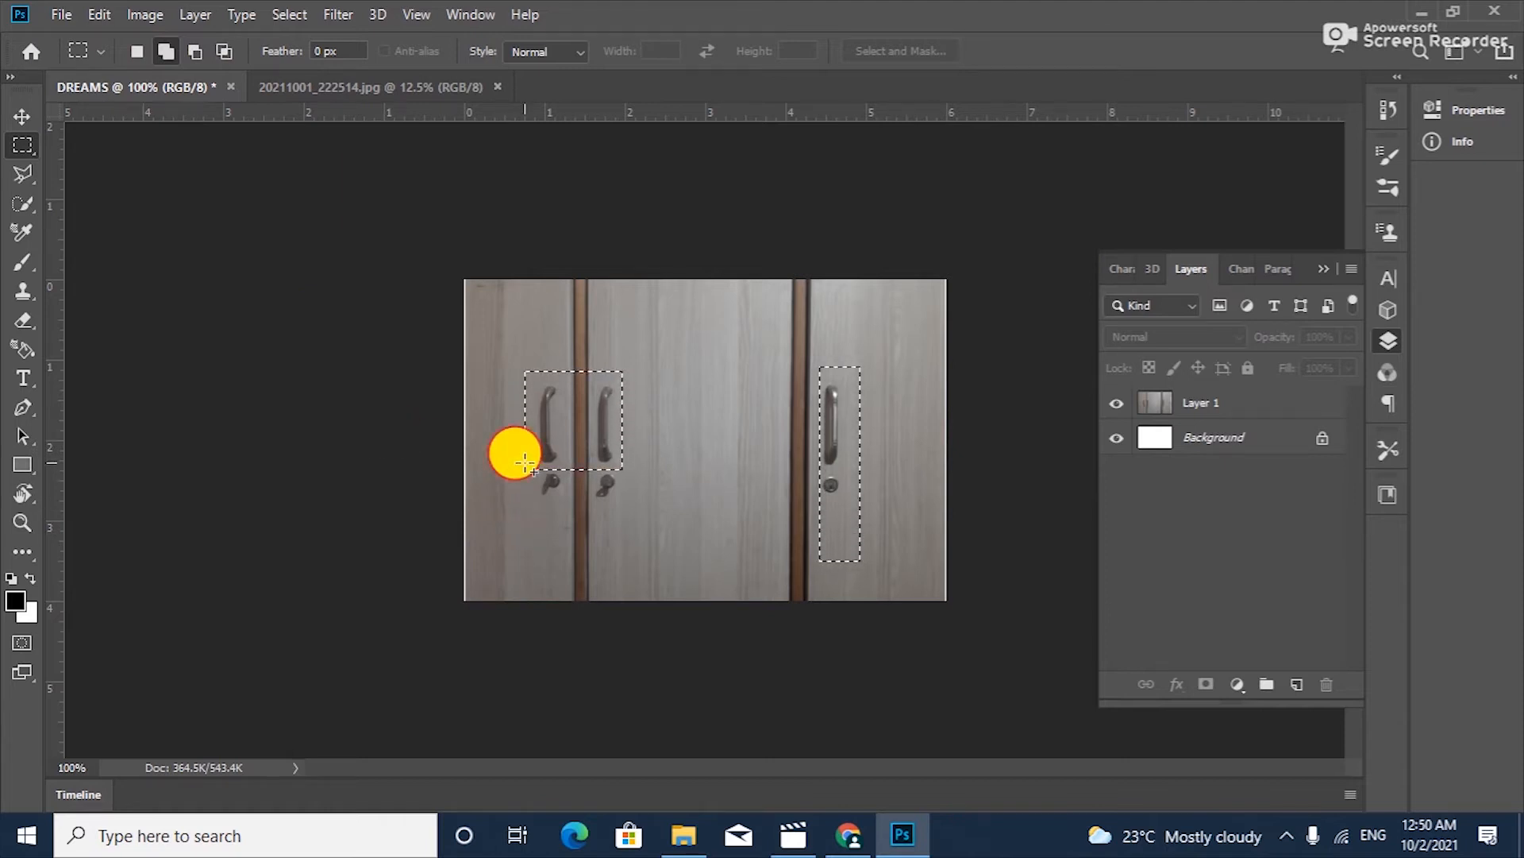
{"action": "left_click_drag", "start_coordinate": [525, 522], "coordinate": [622, 501]}
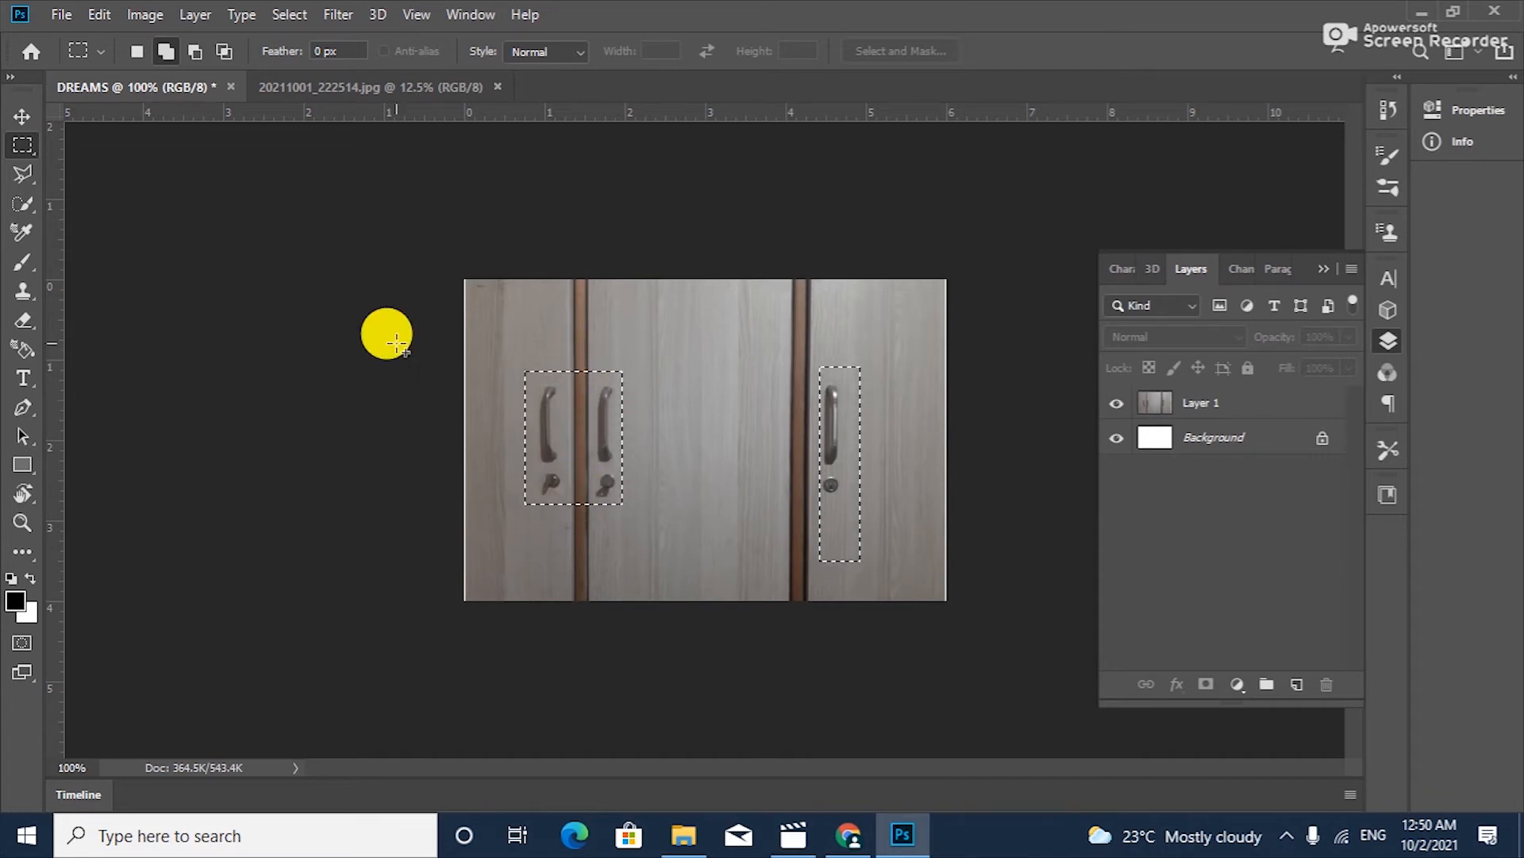
- Intersect the selection with a narrow rectangle over the first brown strip between the two adjacent handles, and clear the selection
{"action": "left_click", "coordinate": [224, 54]}
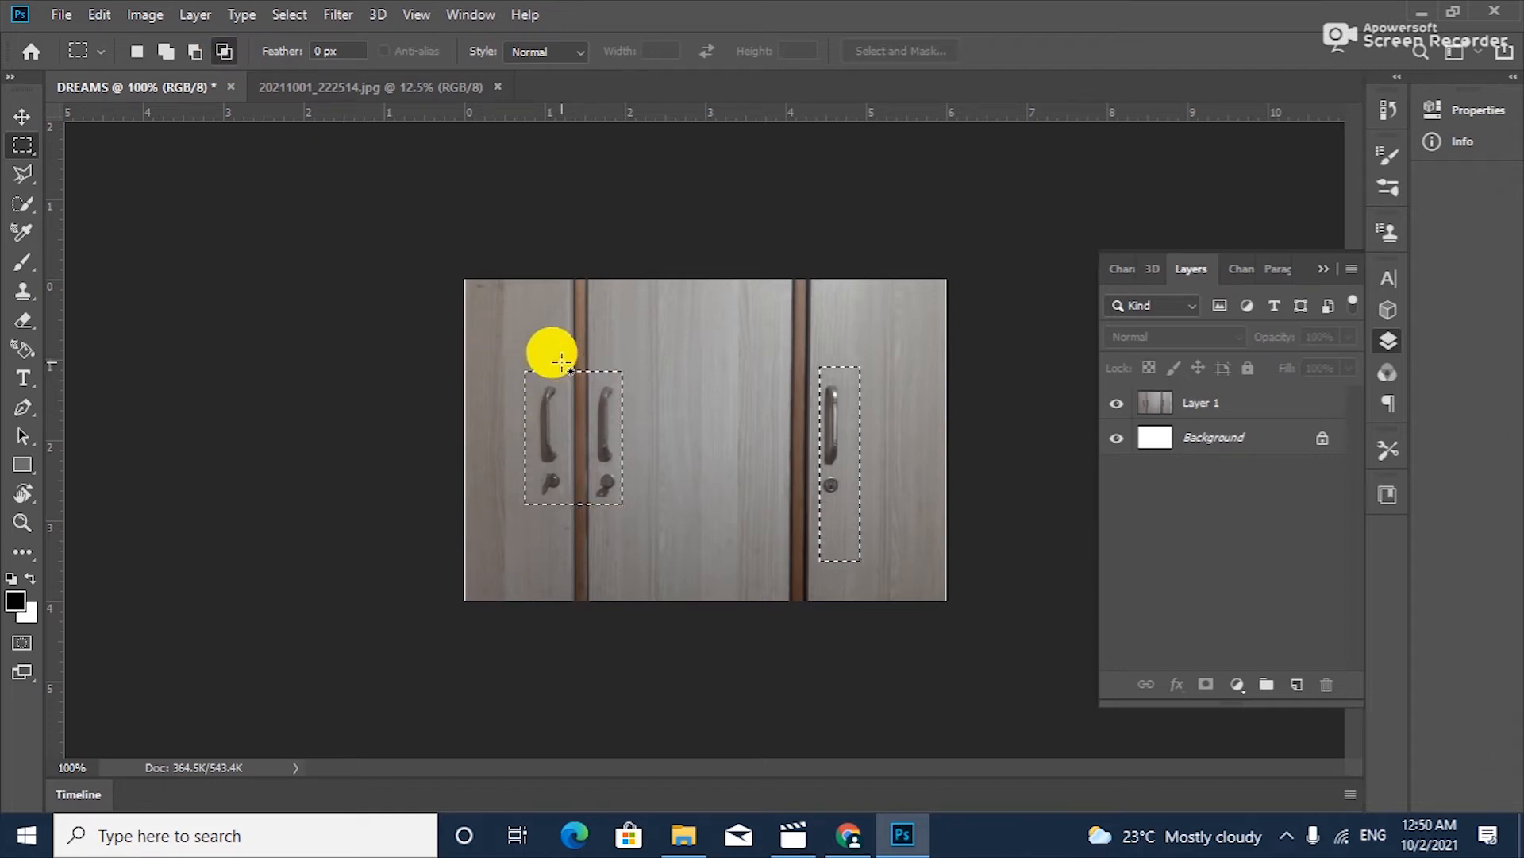
{"action": "left_click_drag", "start_coordinate": [561, 409], "coordinate": [597, 516]}
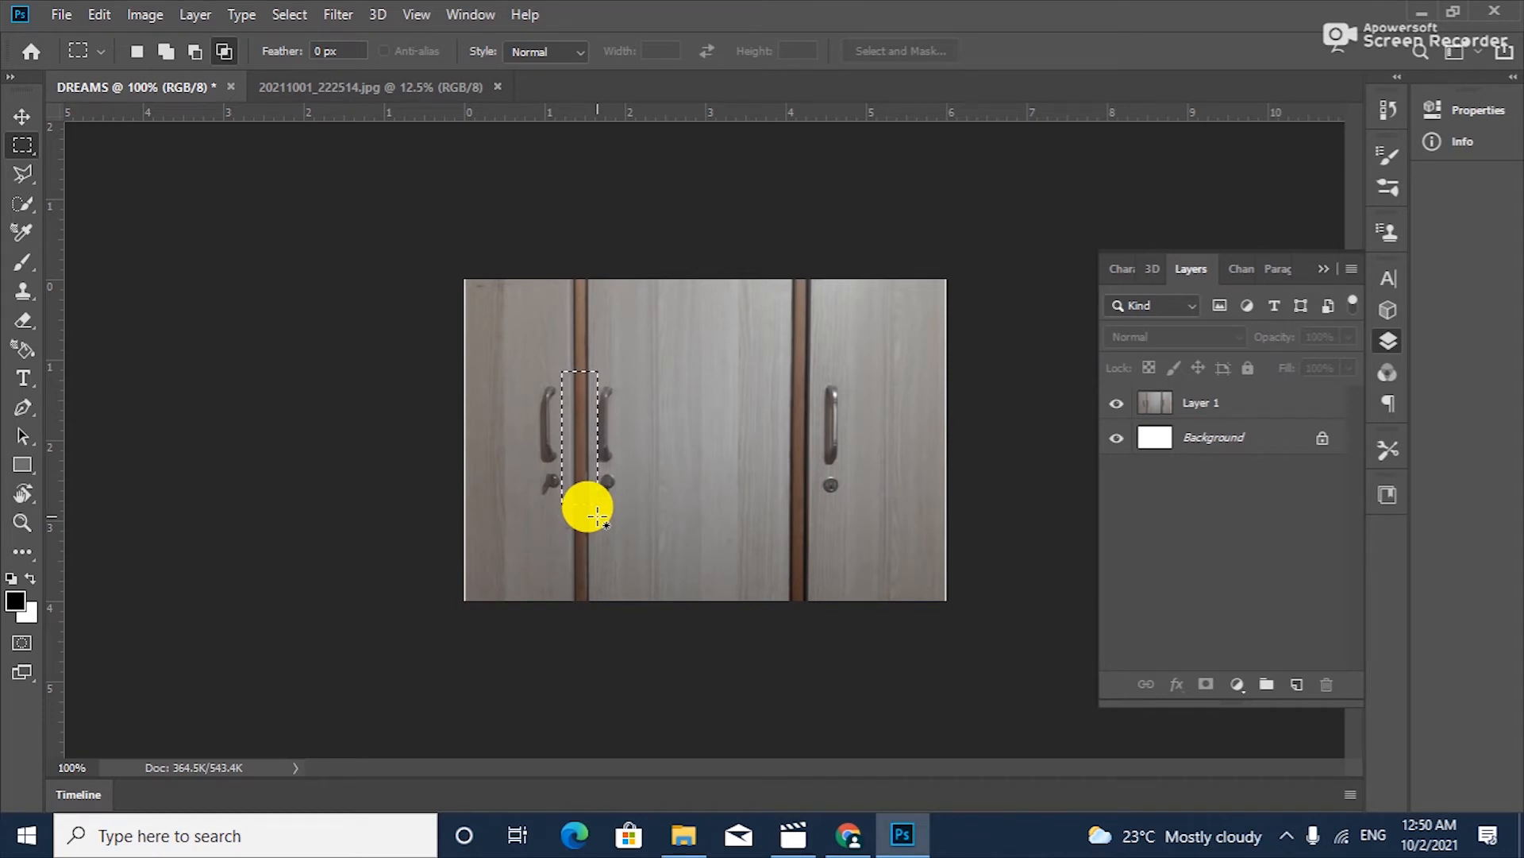
{"action": "left_click", "coordinate": [597, 516]}
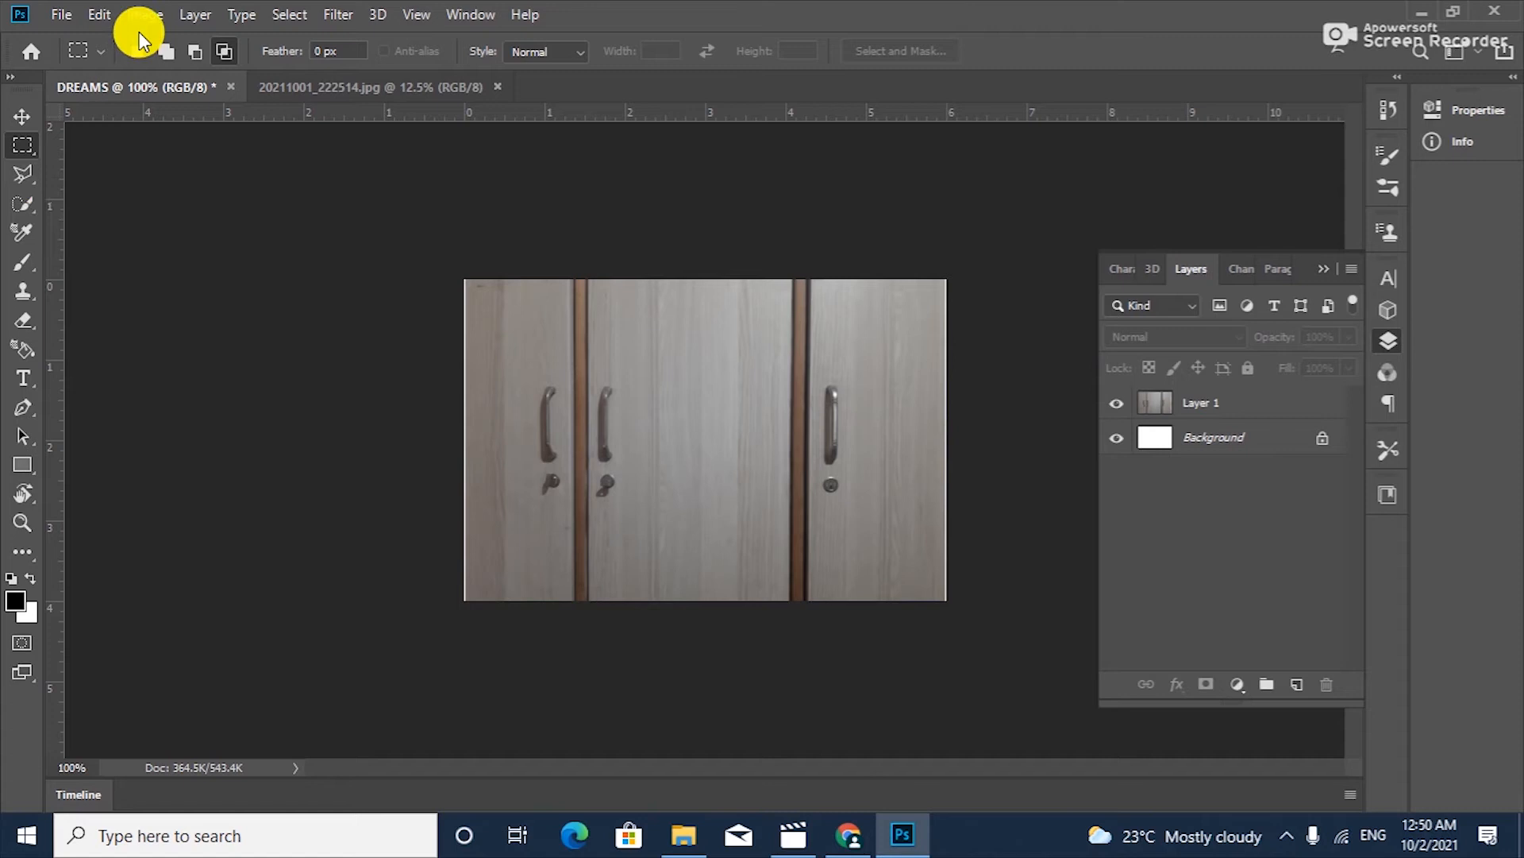
- Return the marquee to new-selection mode and draw a rectangular selection around the third door's handle and lock on Layer 1
{"action": "left_click", "coordinate": [222, 50]}
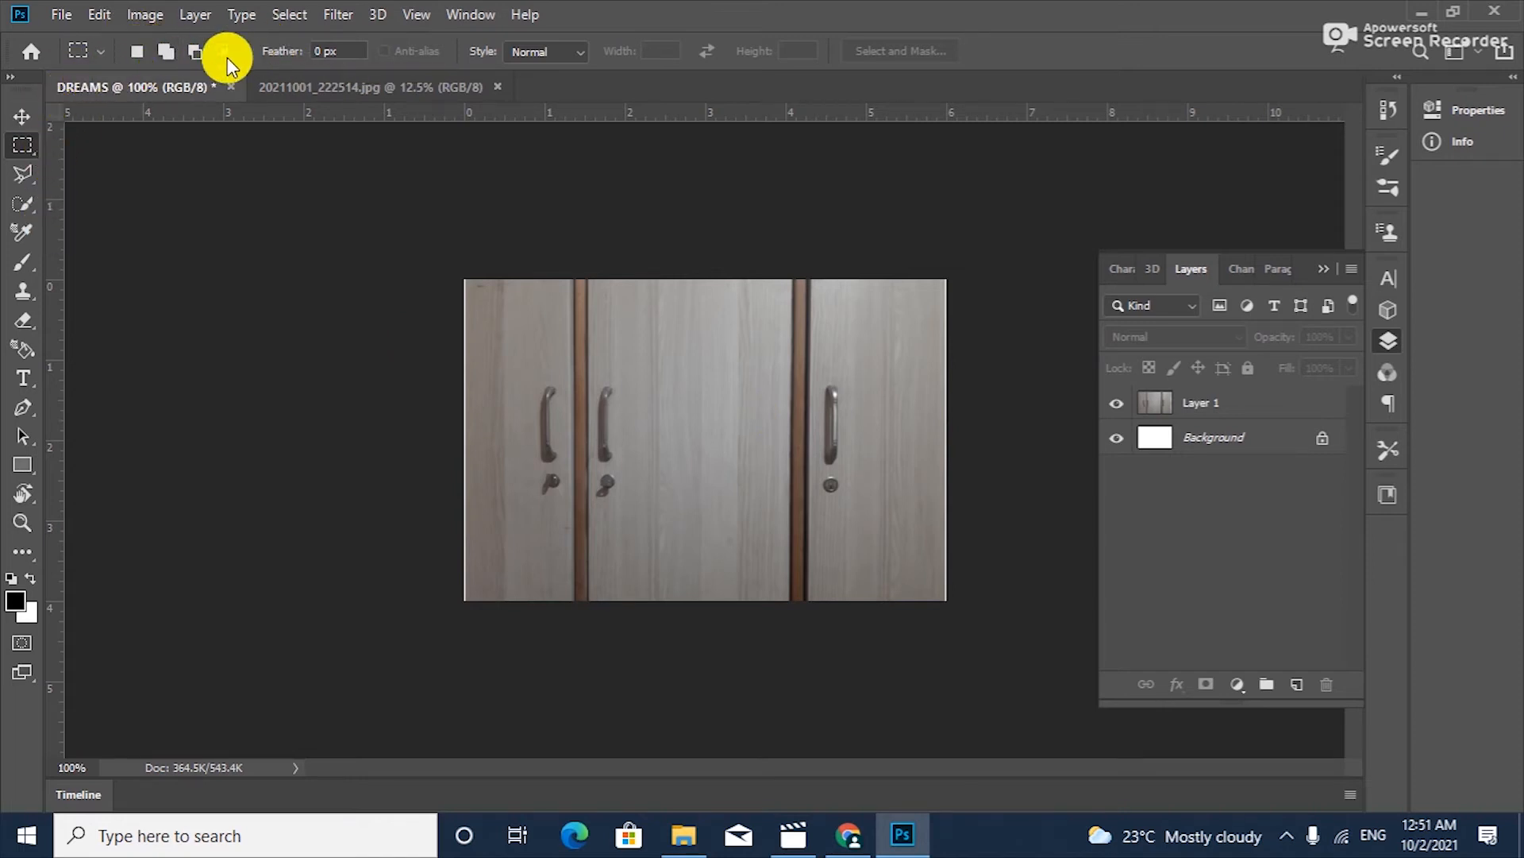
{"action": "left_click", "coordinate": [133, 48]}
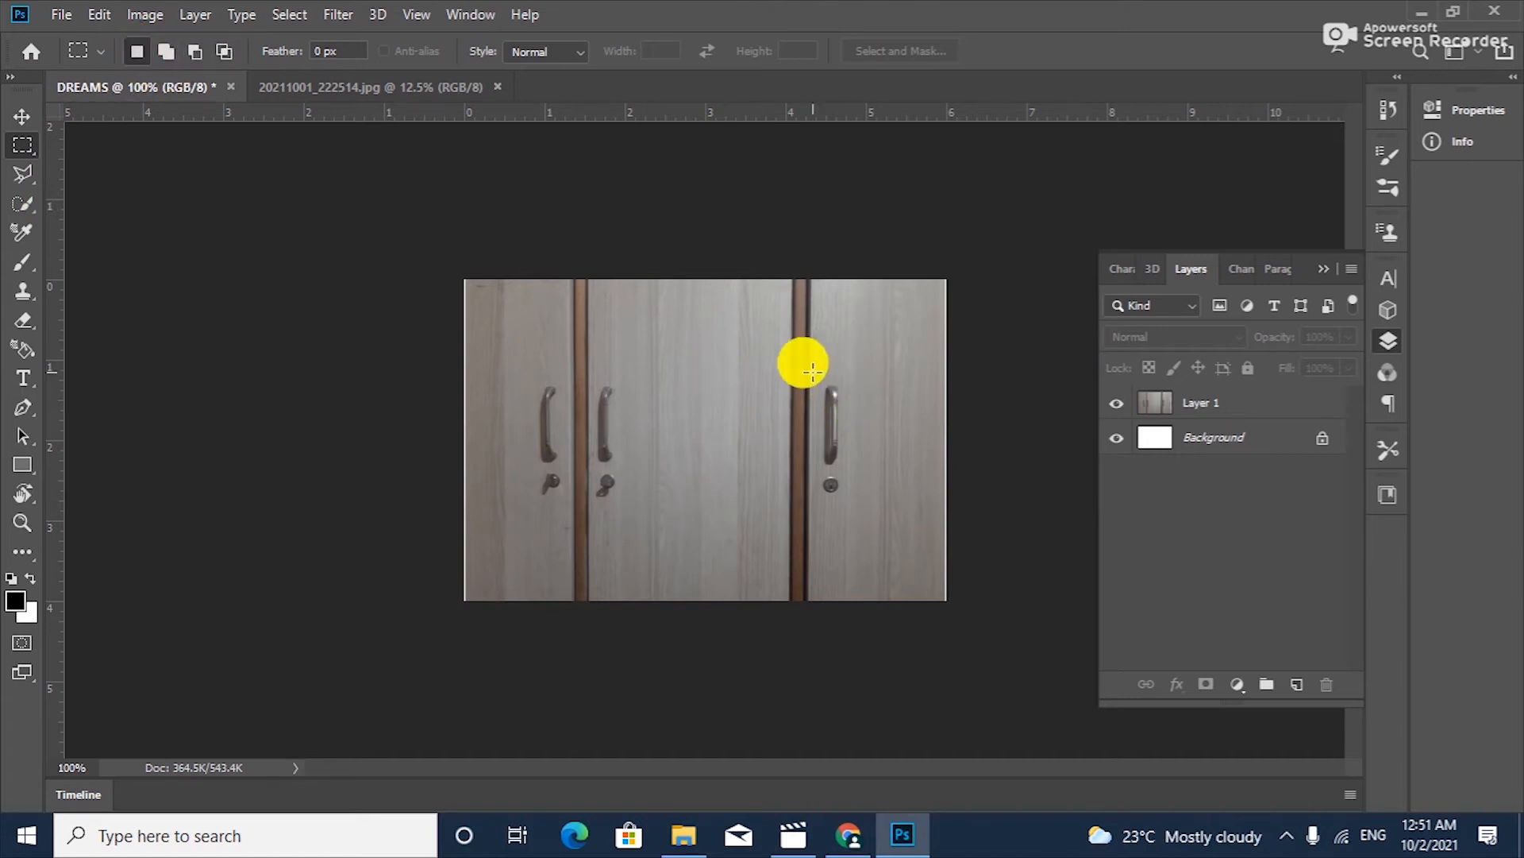
{"action": "left_click_drag", "start_coordinate": [815, 371], "coordinate": [852, 516]}
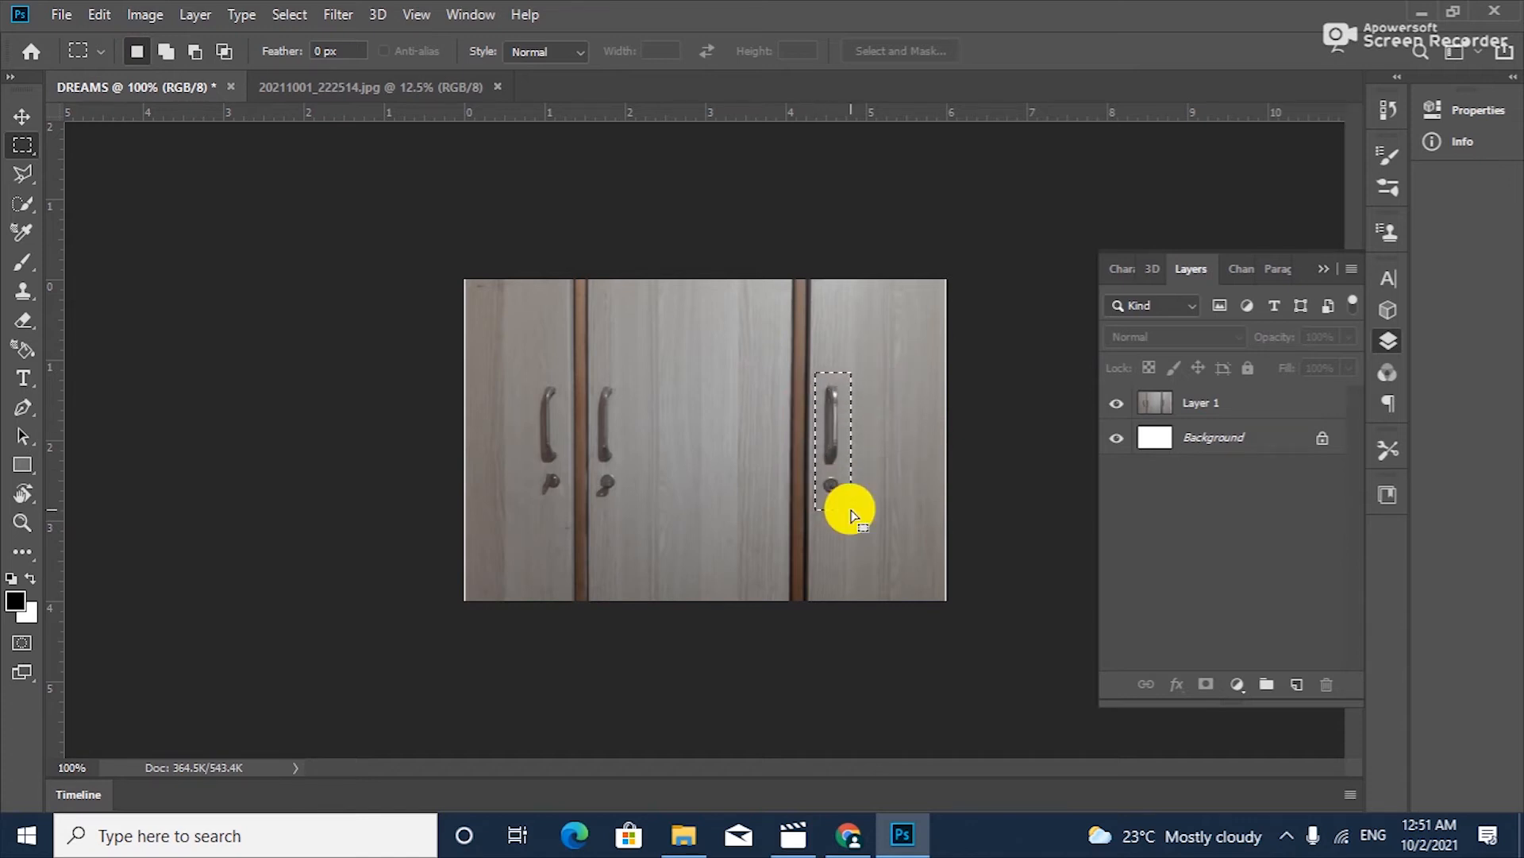
{"action": "left_click_drag", "start_coordinate": [815, 372], "coordinate": [862, 497]}
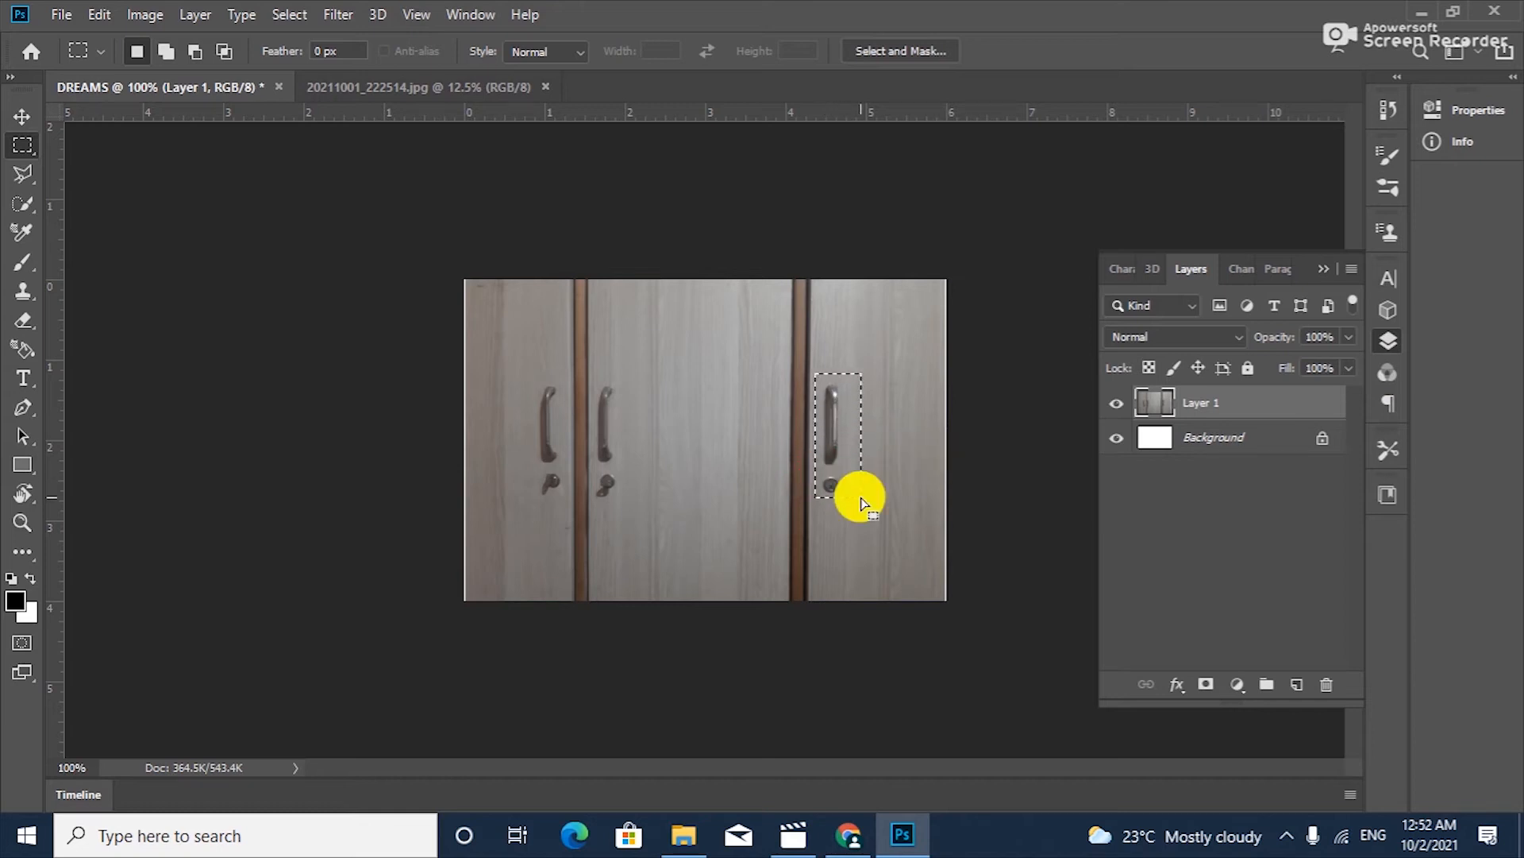
- Copy the selected handle and lock onto a new layer and move it next to the middle door's handle
{"action": "left_click", "coordinate": [108, 15]}
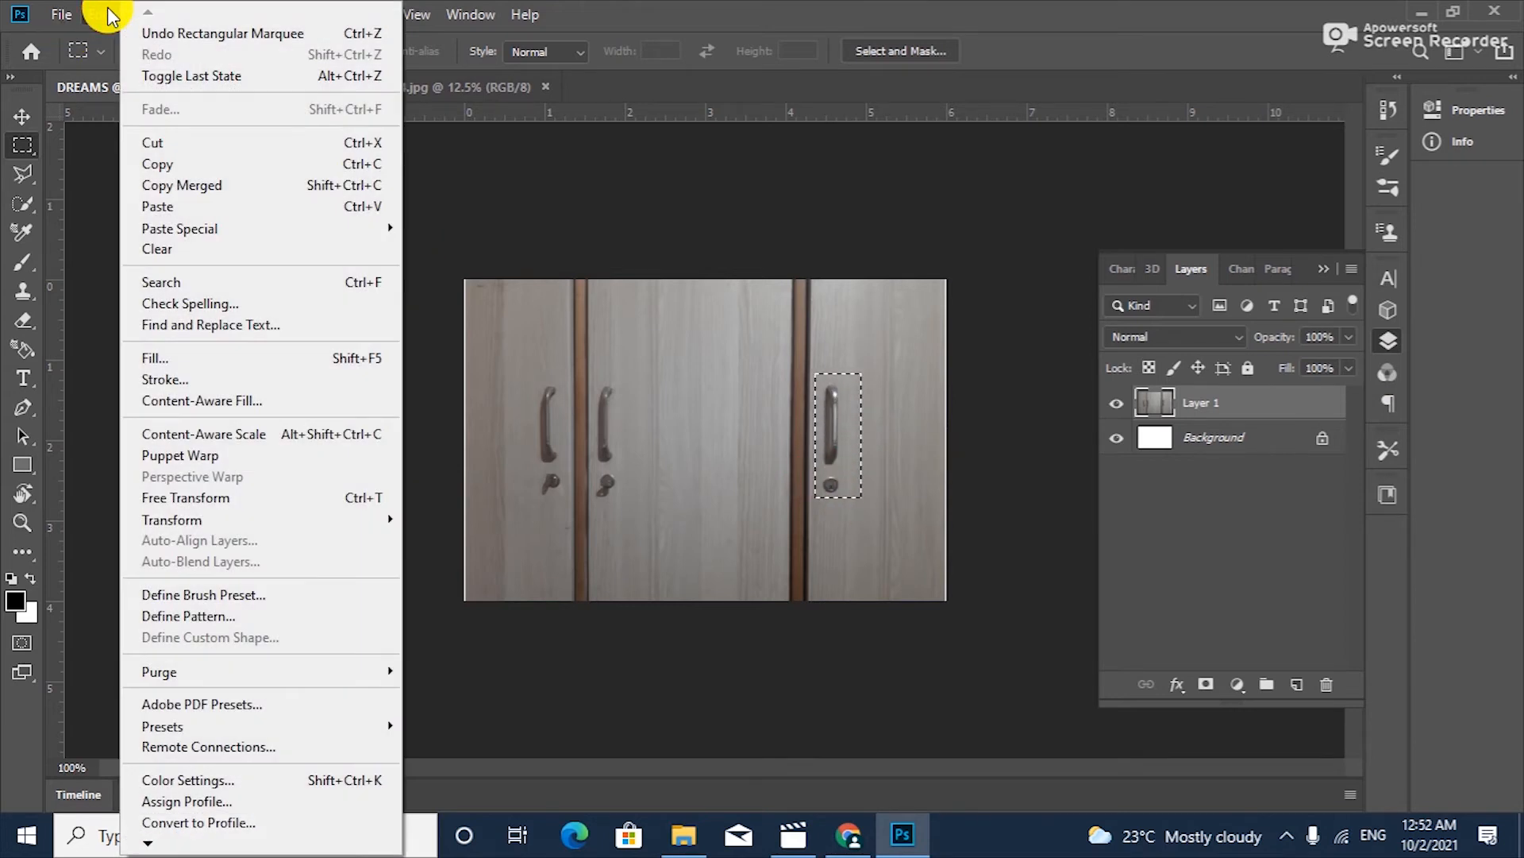
{"action": "left_click", "coordinate": [163, 163]}
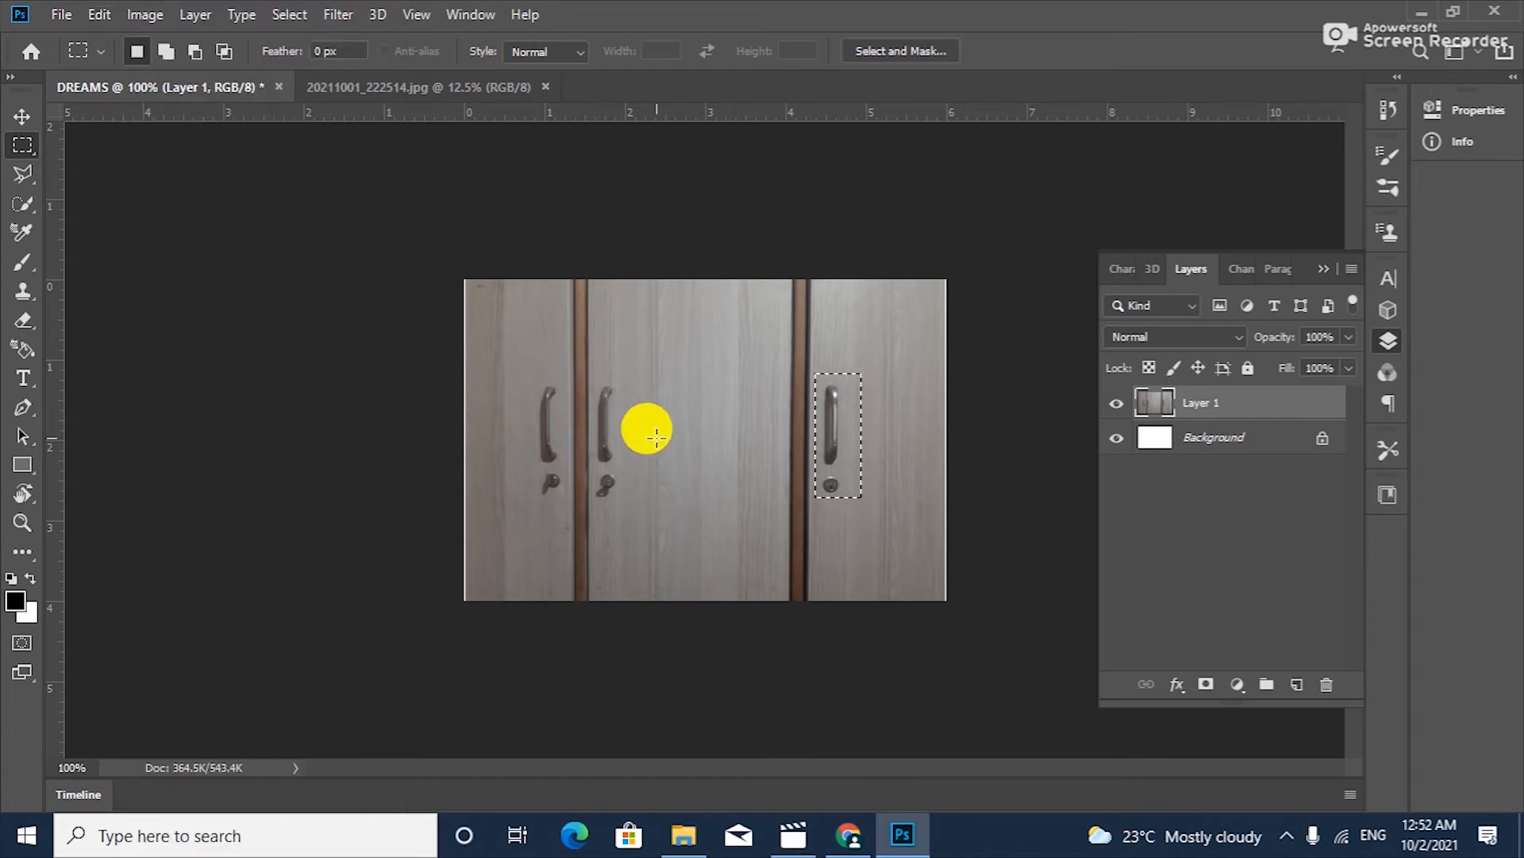
{"action": "left_click", "coordinate": [99, 15]}
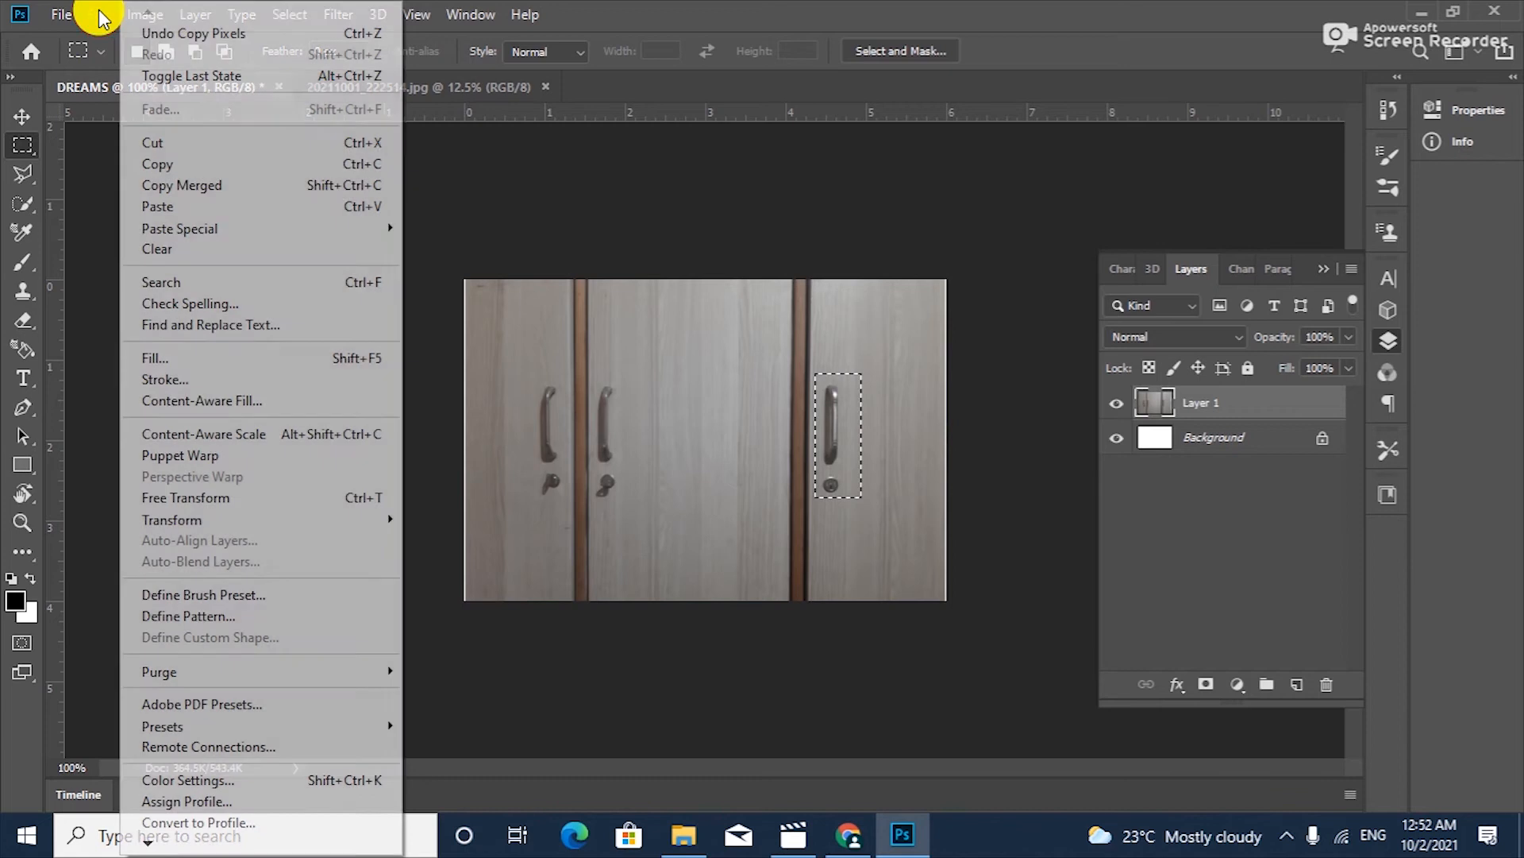
{"action": "left_click", "coordinate": [183, 205]}
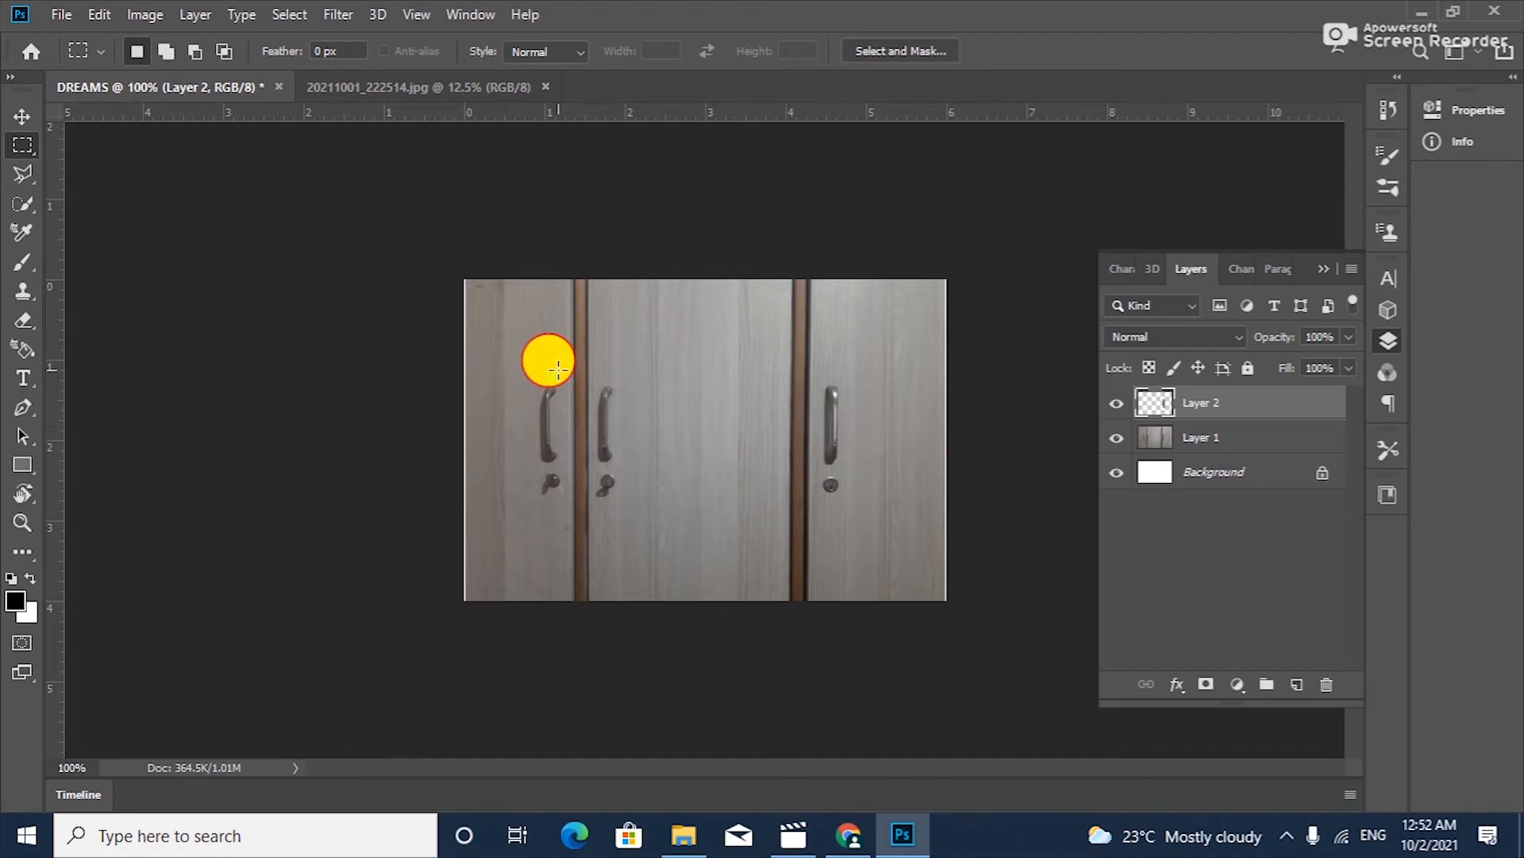
{"action": "key", "text": "v"}
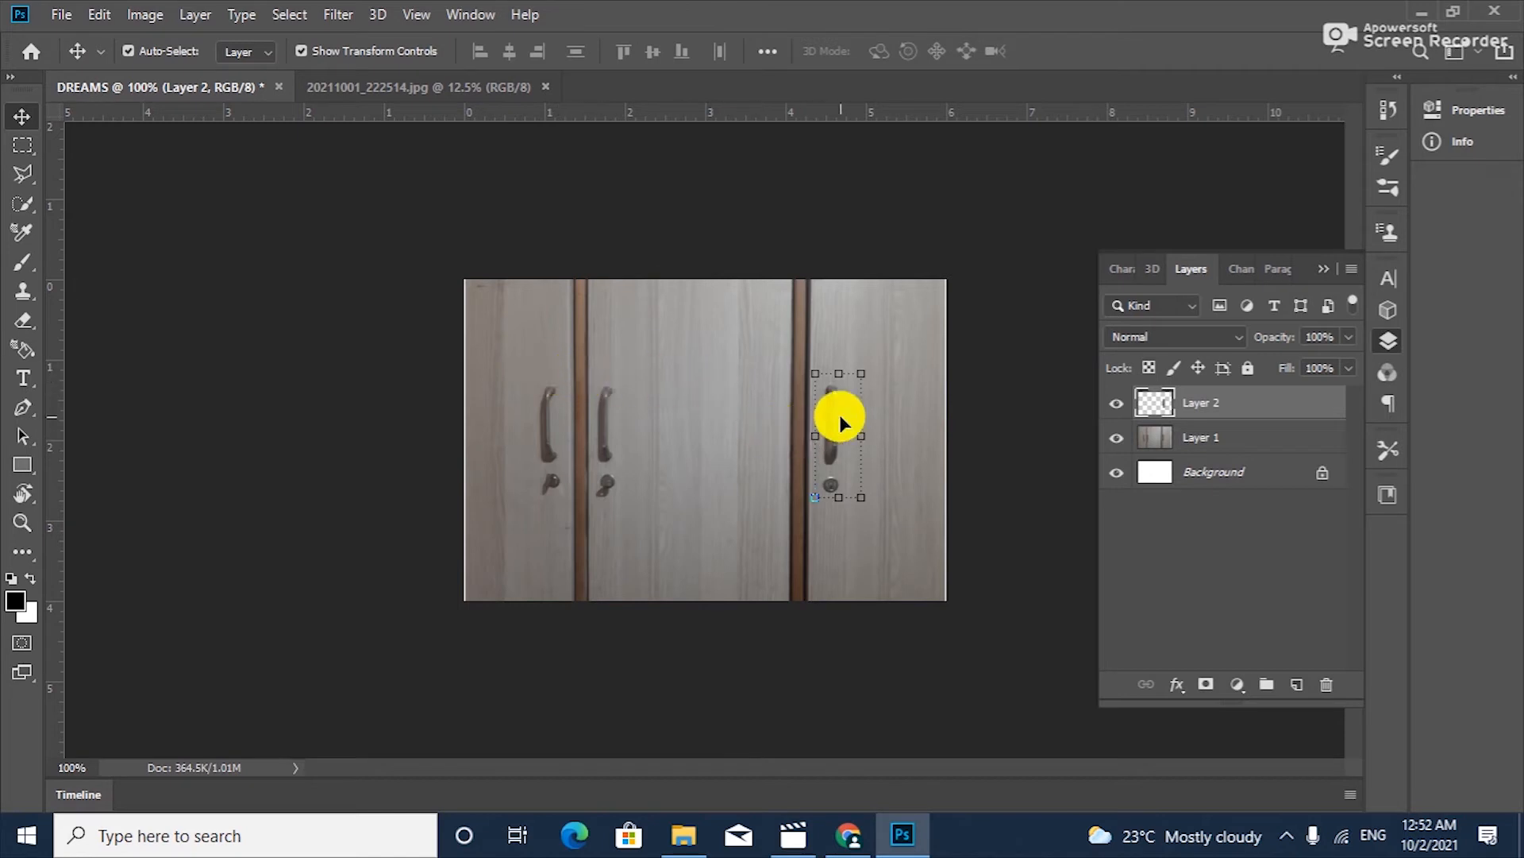
{"action": "left_click_drag", "start_coordinate": [840, 419], "coordinate": [741, 406]}
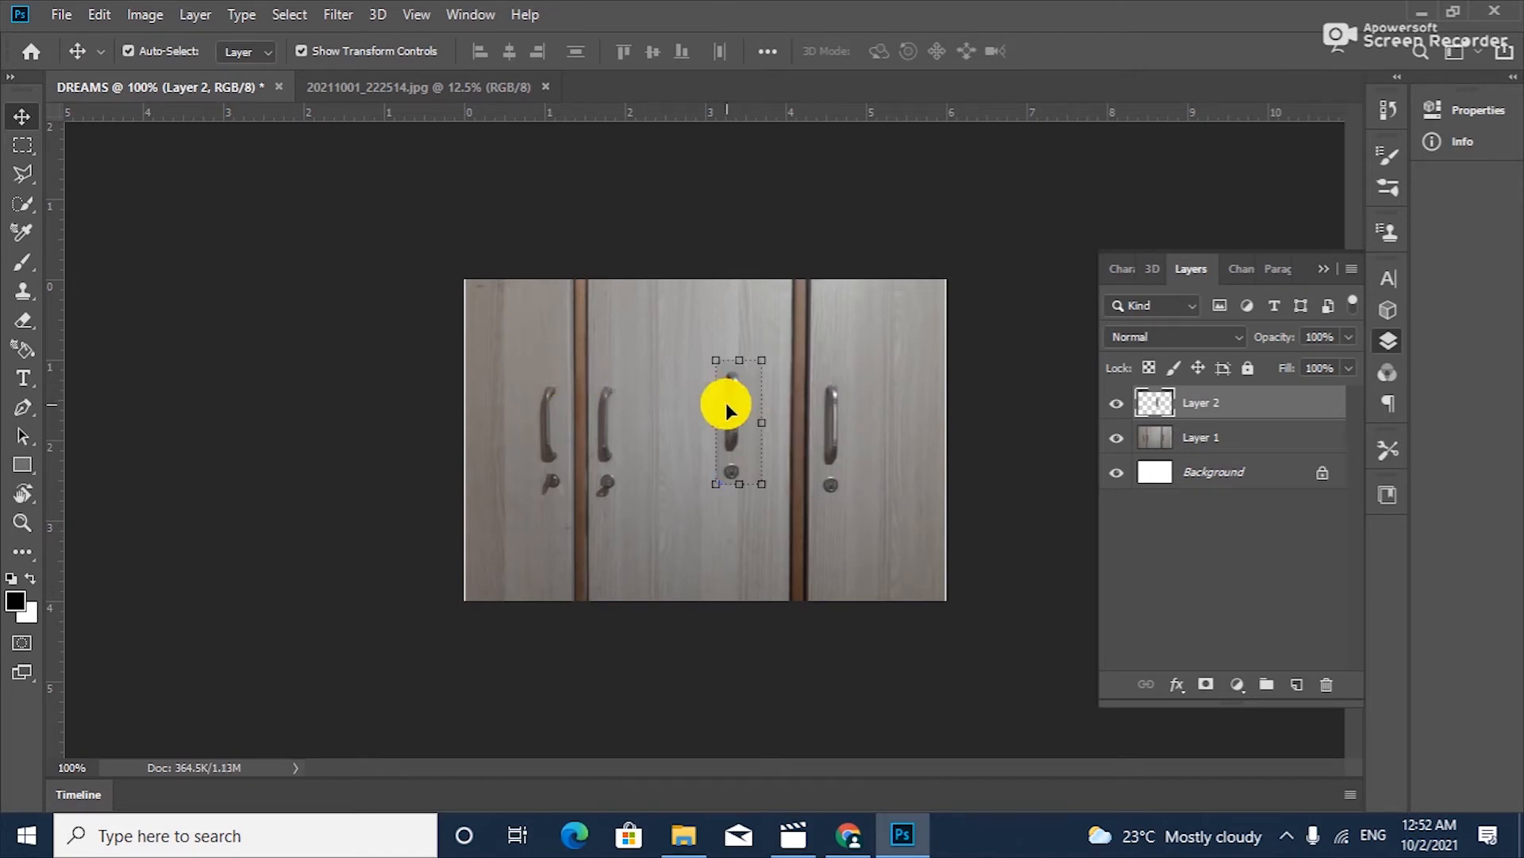
{"action": "left_click_drag", "start_coordinate": [735, 408], "coordinate": [650, 426]}
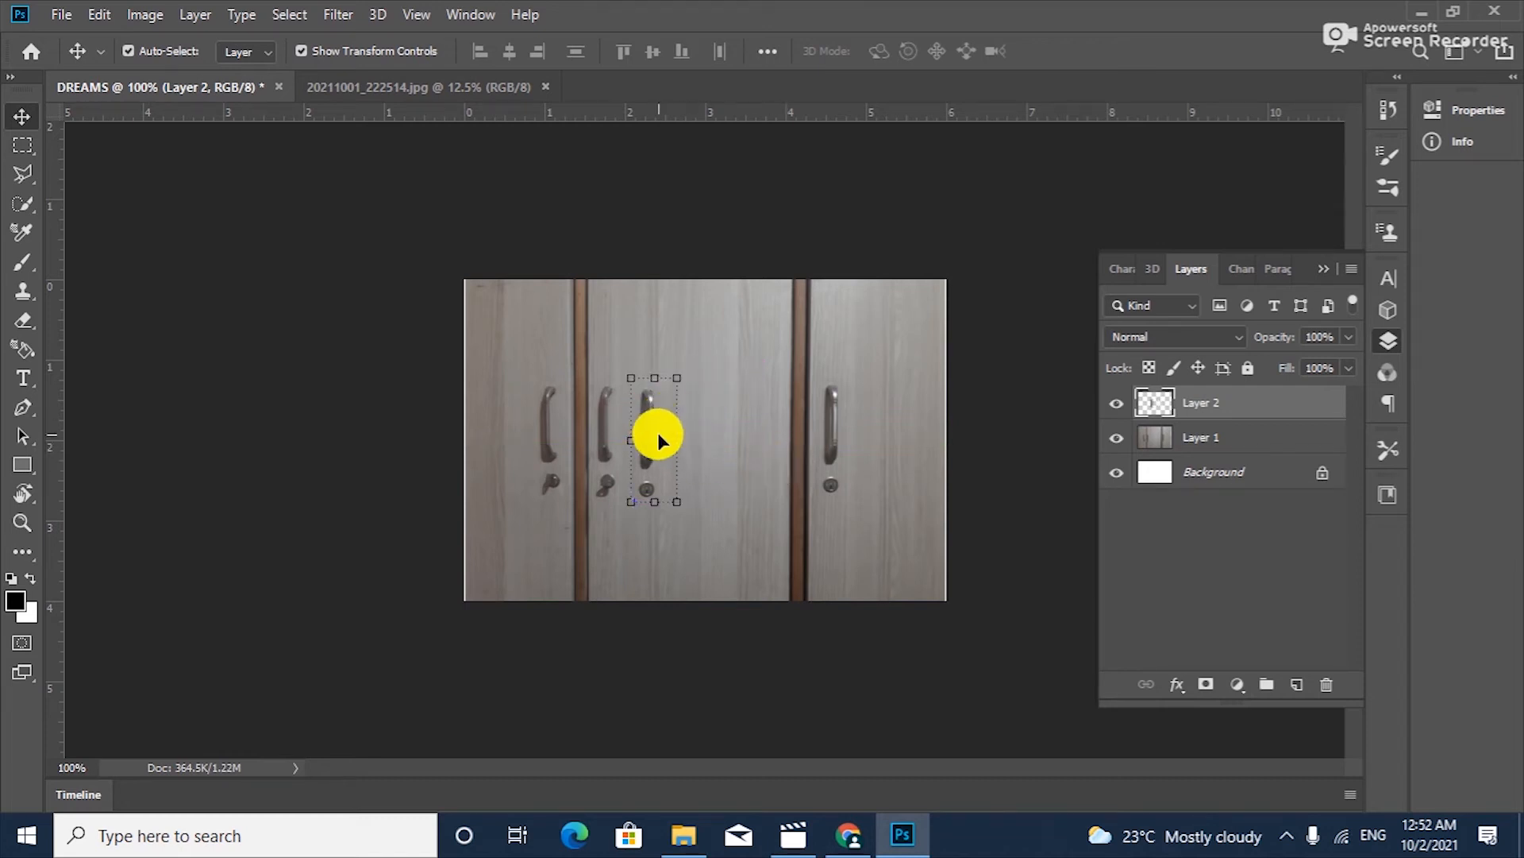
- Duplicate the copied handle layer and move the duplicate horizontally toward the middle of the centre door
{"action": "key", "text": "ctrl"}
{"action": "key", "text": "ctrl+j"}
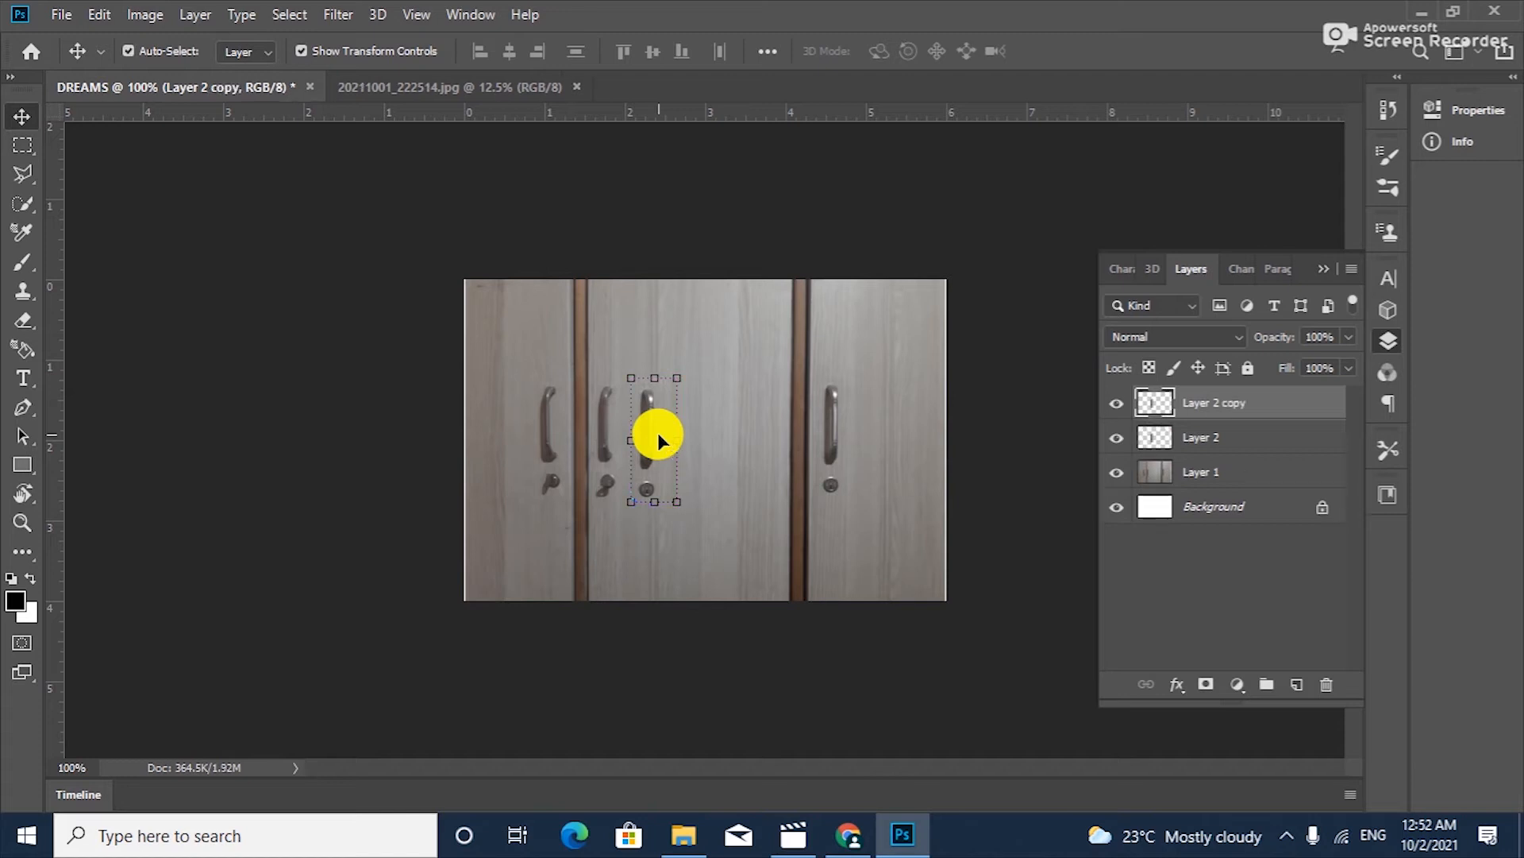
{"action": "left_click_drag", "start_coordinate": [658, 436], "coordinate": [708, 434]}
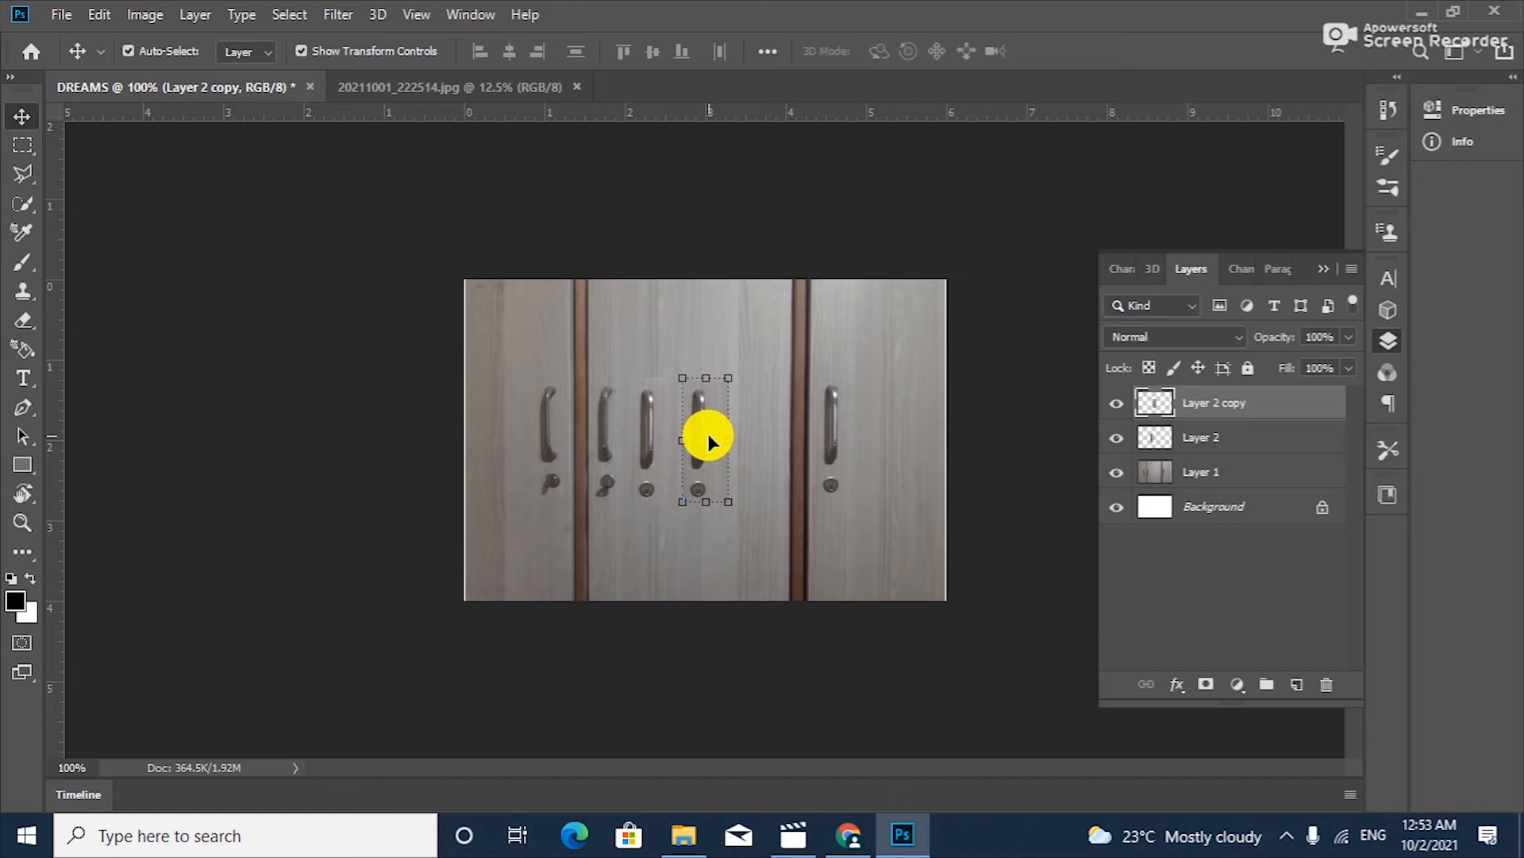
- Delete both handle copies, leaving only the photo layer above the background, and deselect it
{"action": "key", "text": "ctrl"}
{"action": "key", "text": "Delete"}
{"action": "key", "text": "Delete"}
{"action": "key", "text": "Delete"}
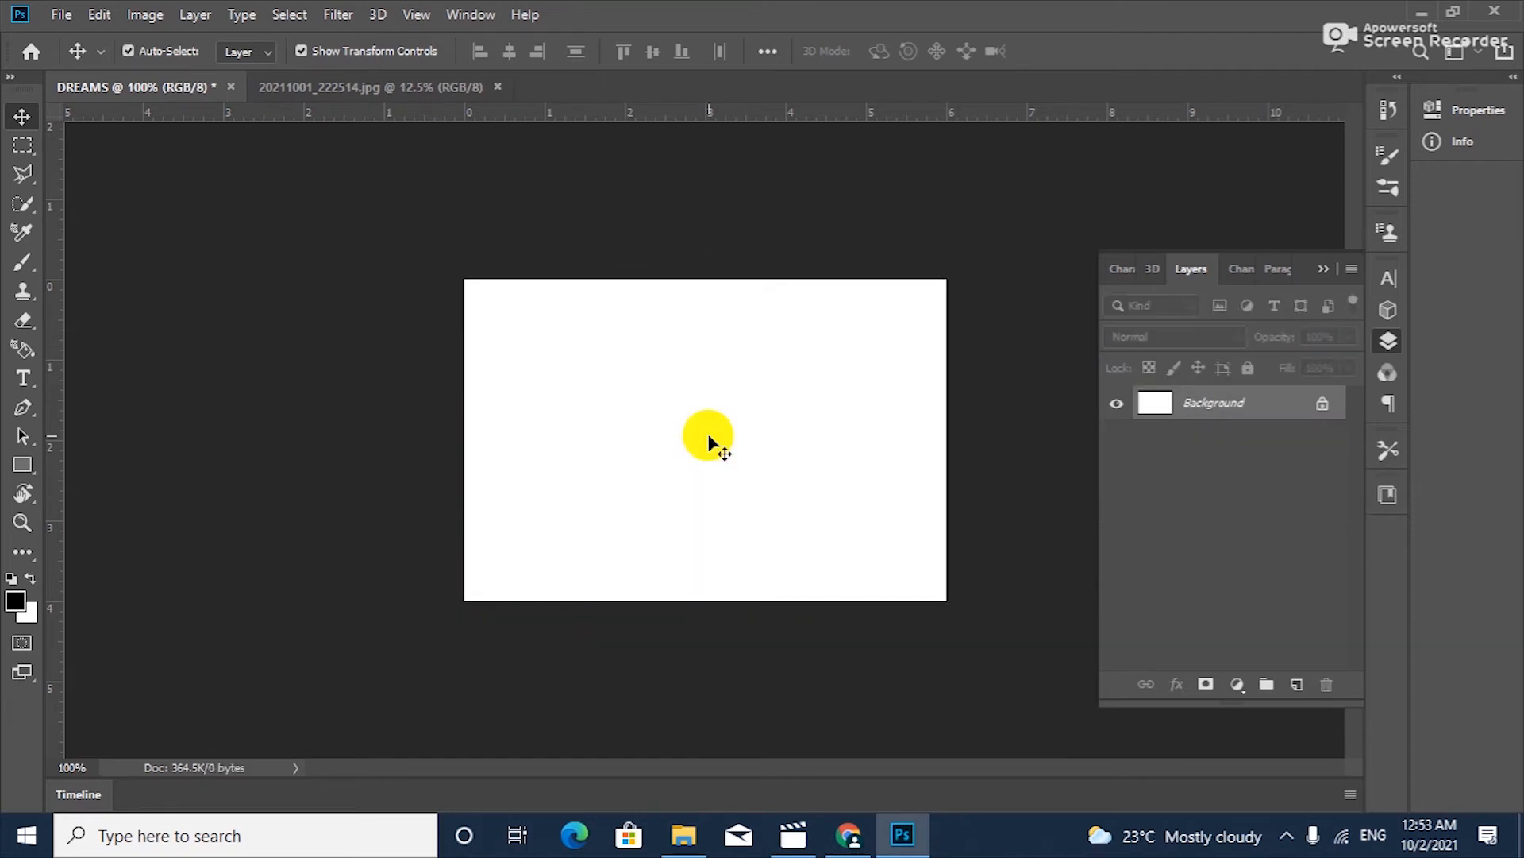
{"action": "key", "text": "ctrl+v"}
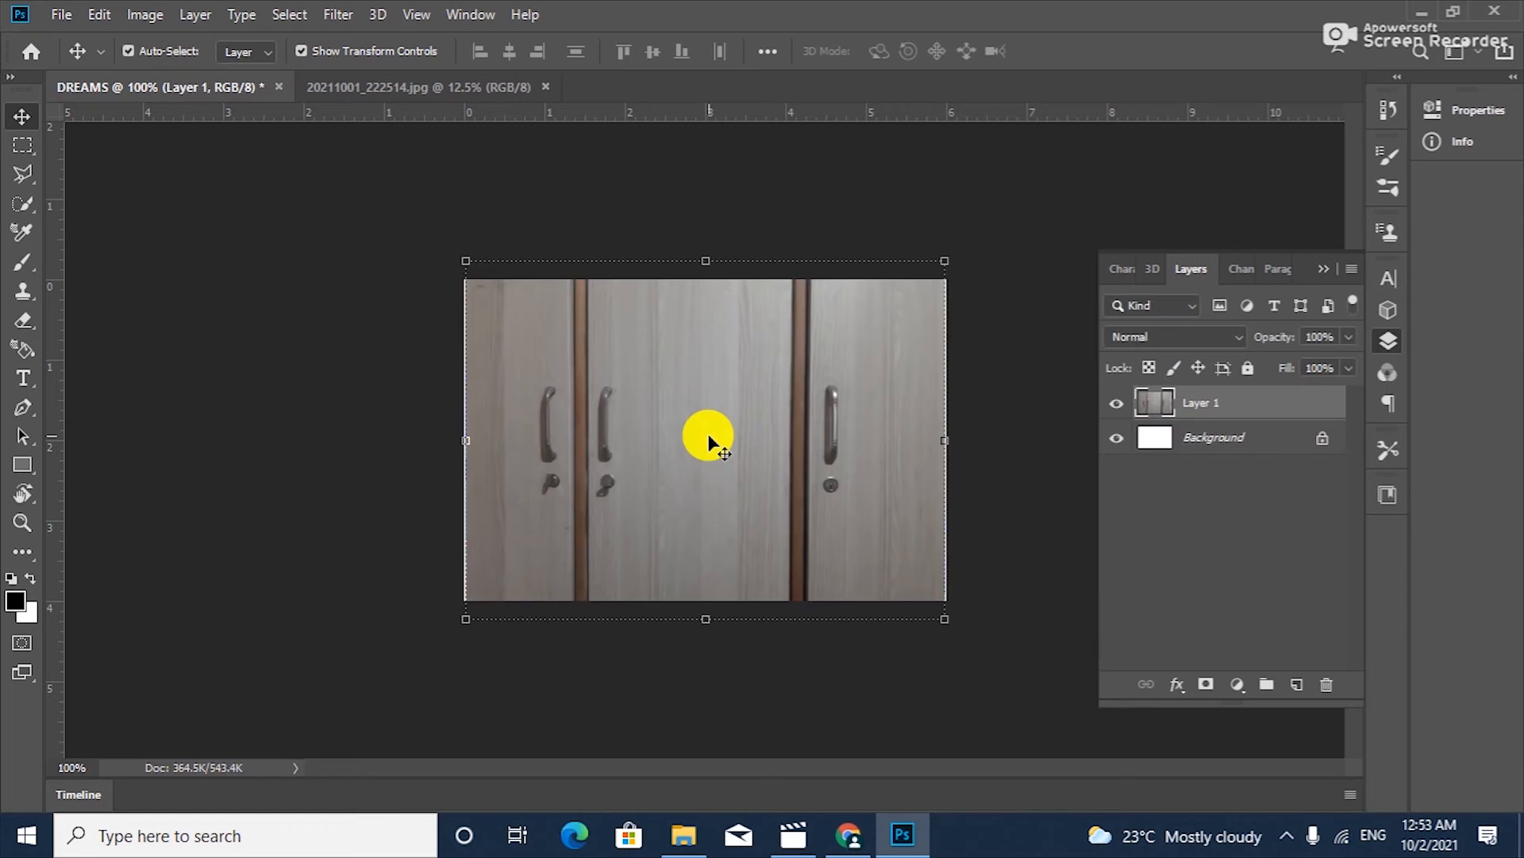
{"action": "left_click", "coordinate": [325, 397]}
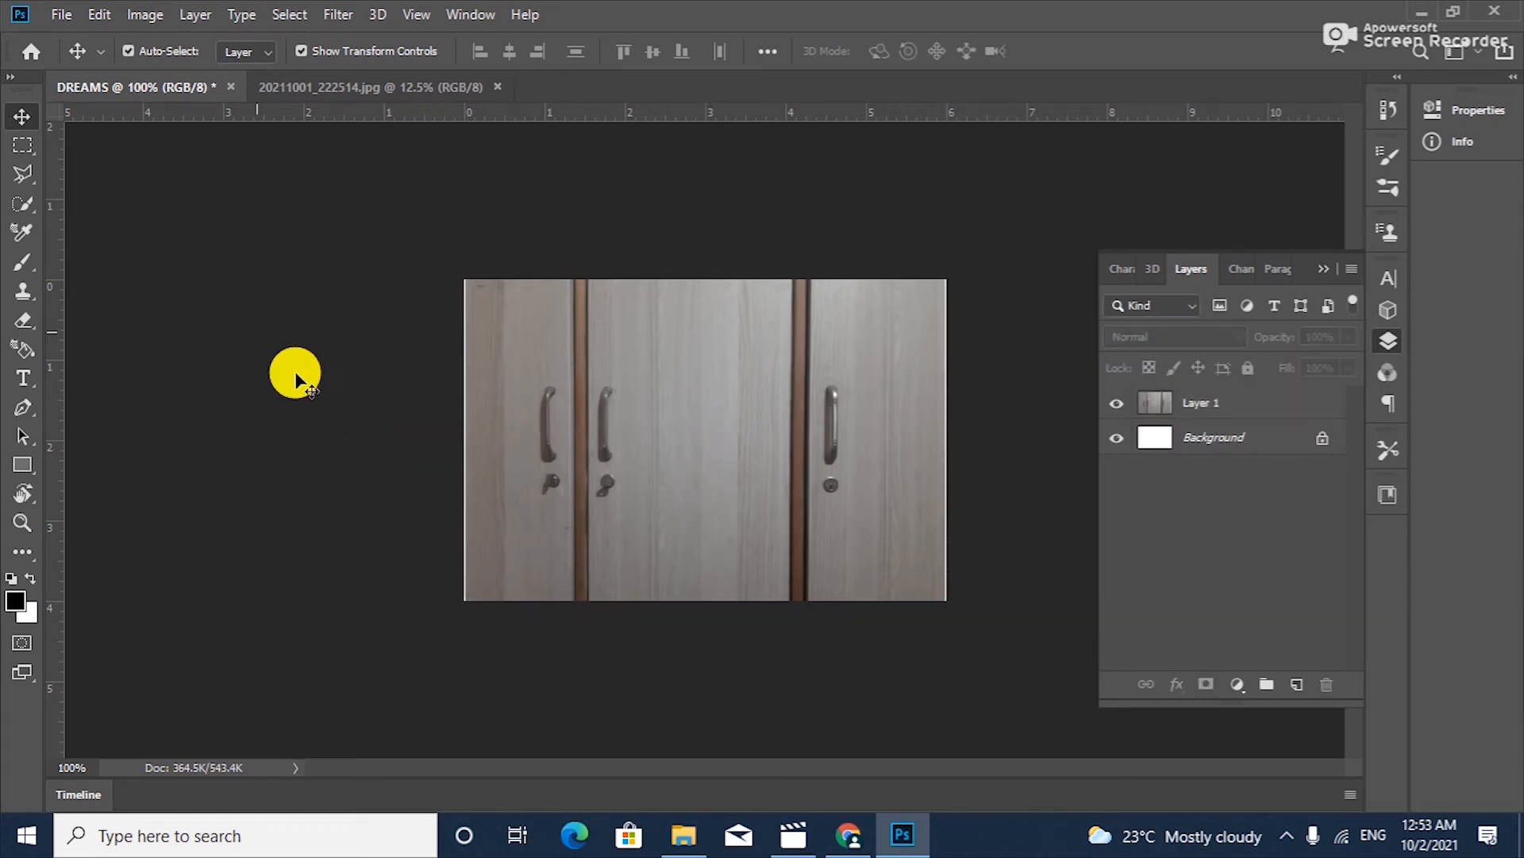
- Set the Rectangular Marquee style to Fixed Ratio with width 3 and height 6, and draw a small selection on the middle door
{"action": "left_click", "coordinate": [22, 145]}
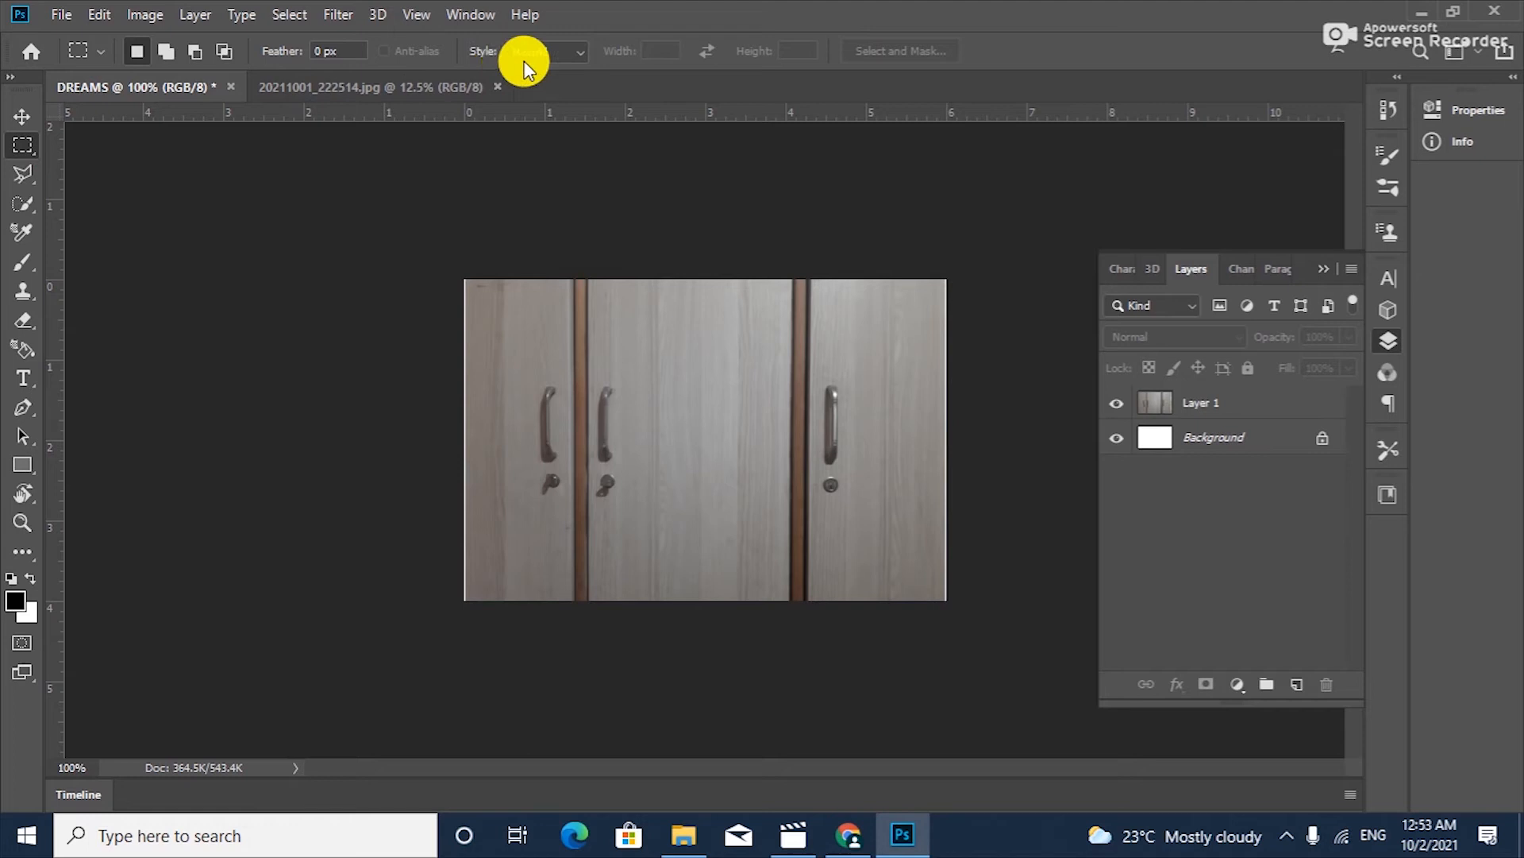
{"action": "left_click", "coordinate": [579, 51]}
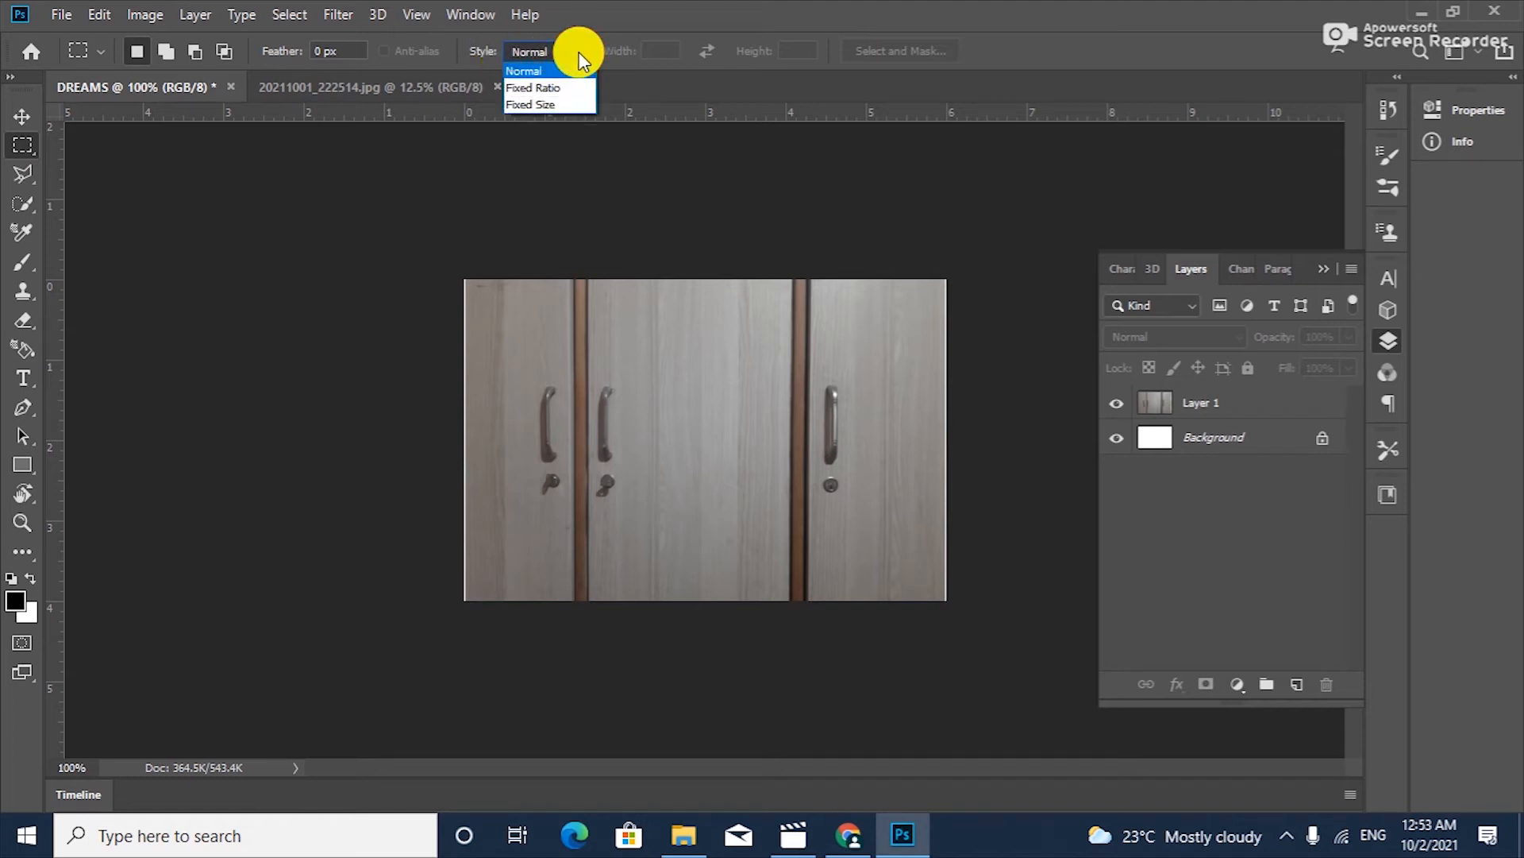
{"action": "left_click", "coordinate": [560, 89]}
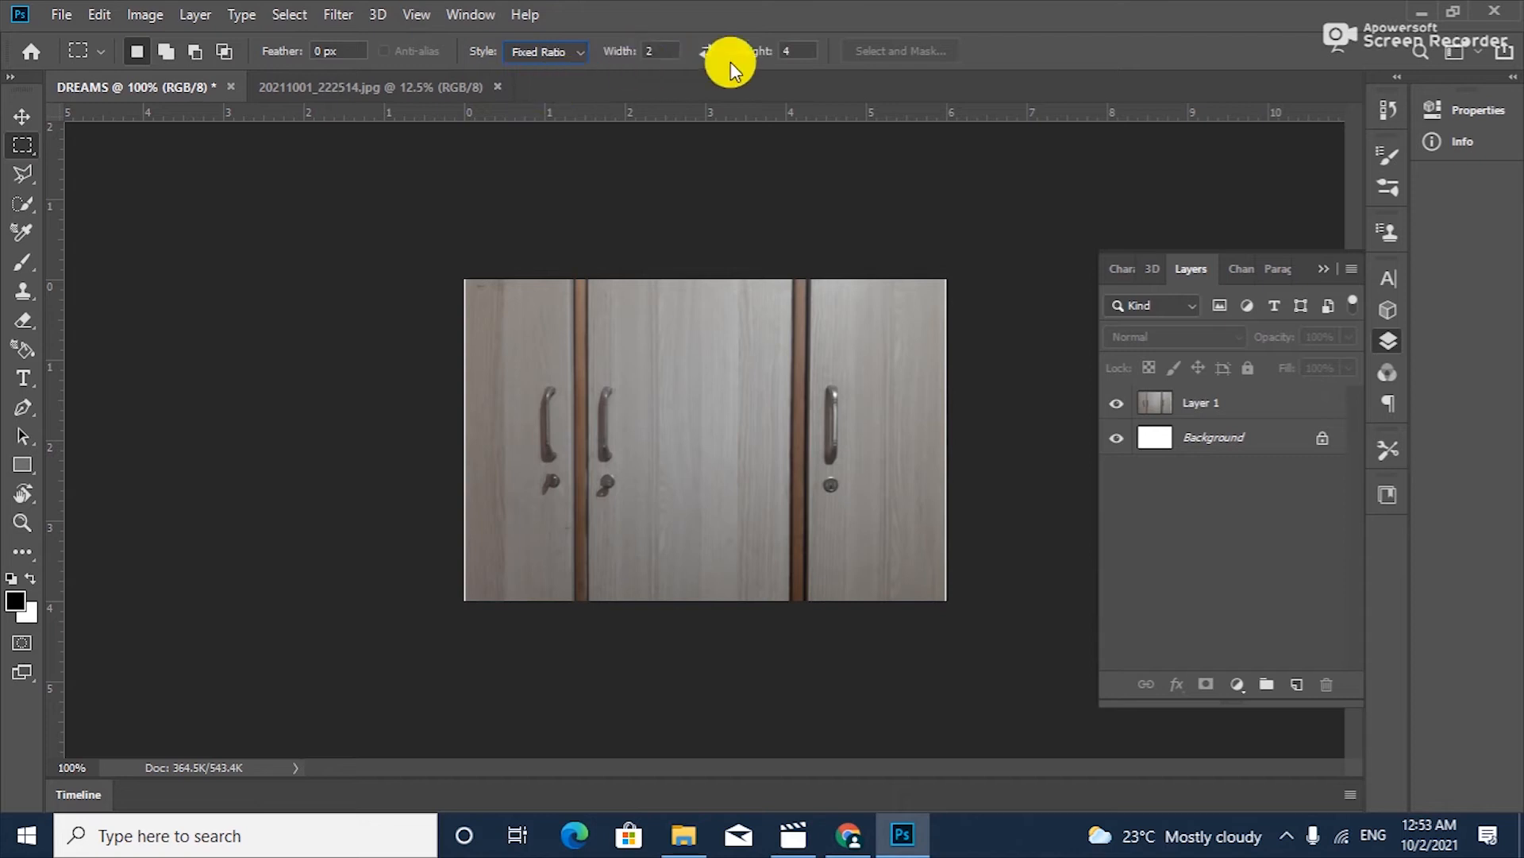
{"action": "left_click", "coordinate": [659, 49]}
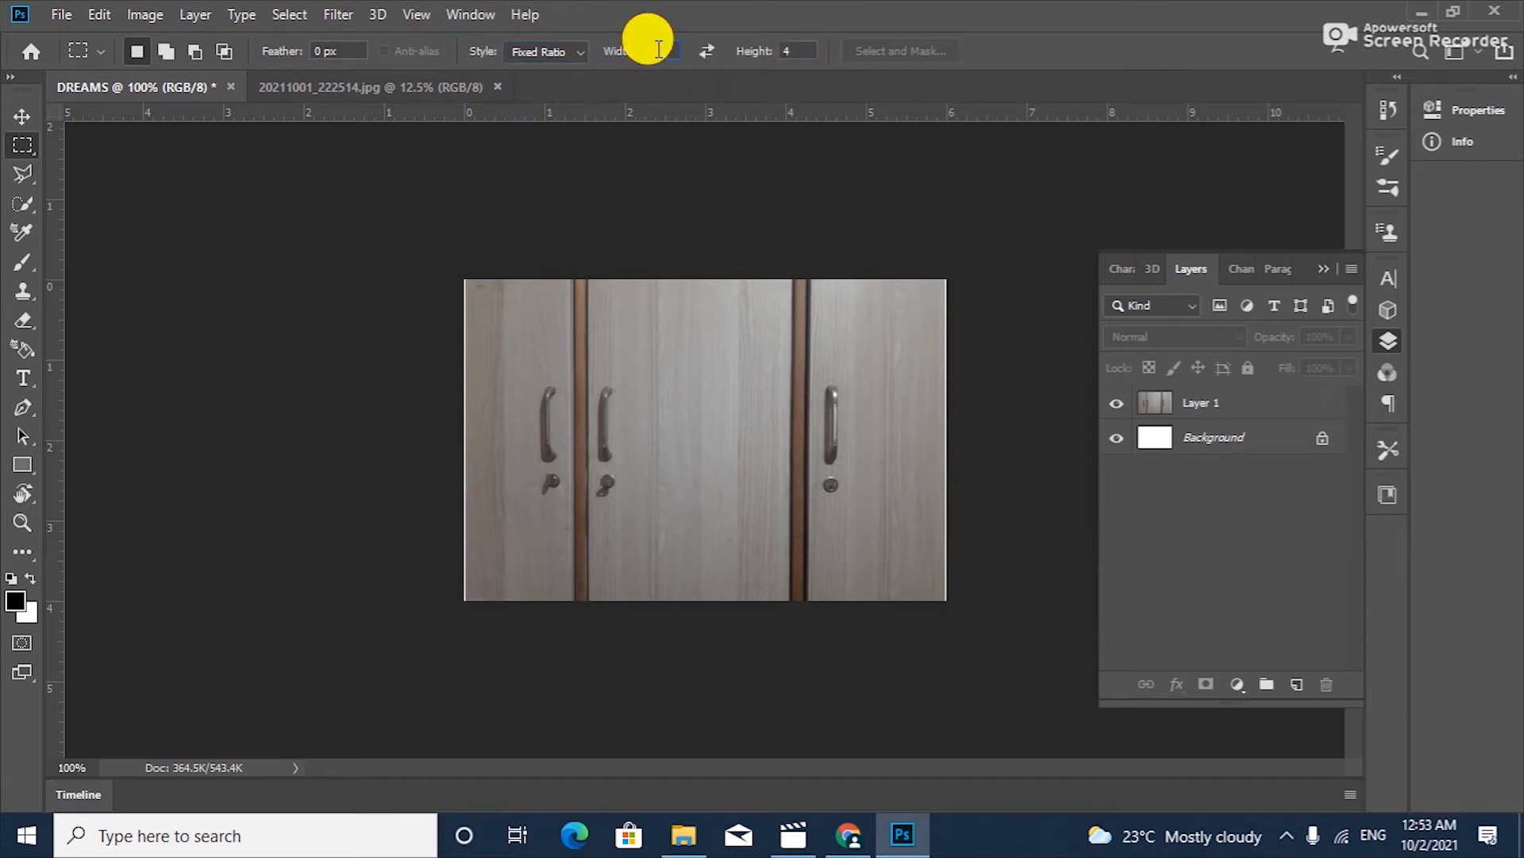
{"action": "type", "text": "3"}
{"action": "left_click", "coordinate": [795, 47]}
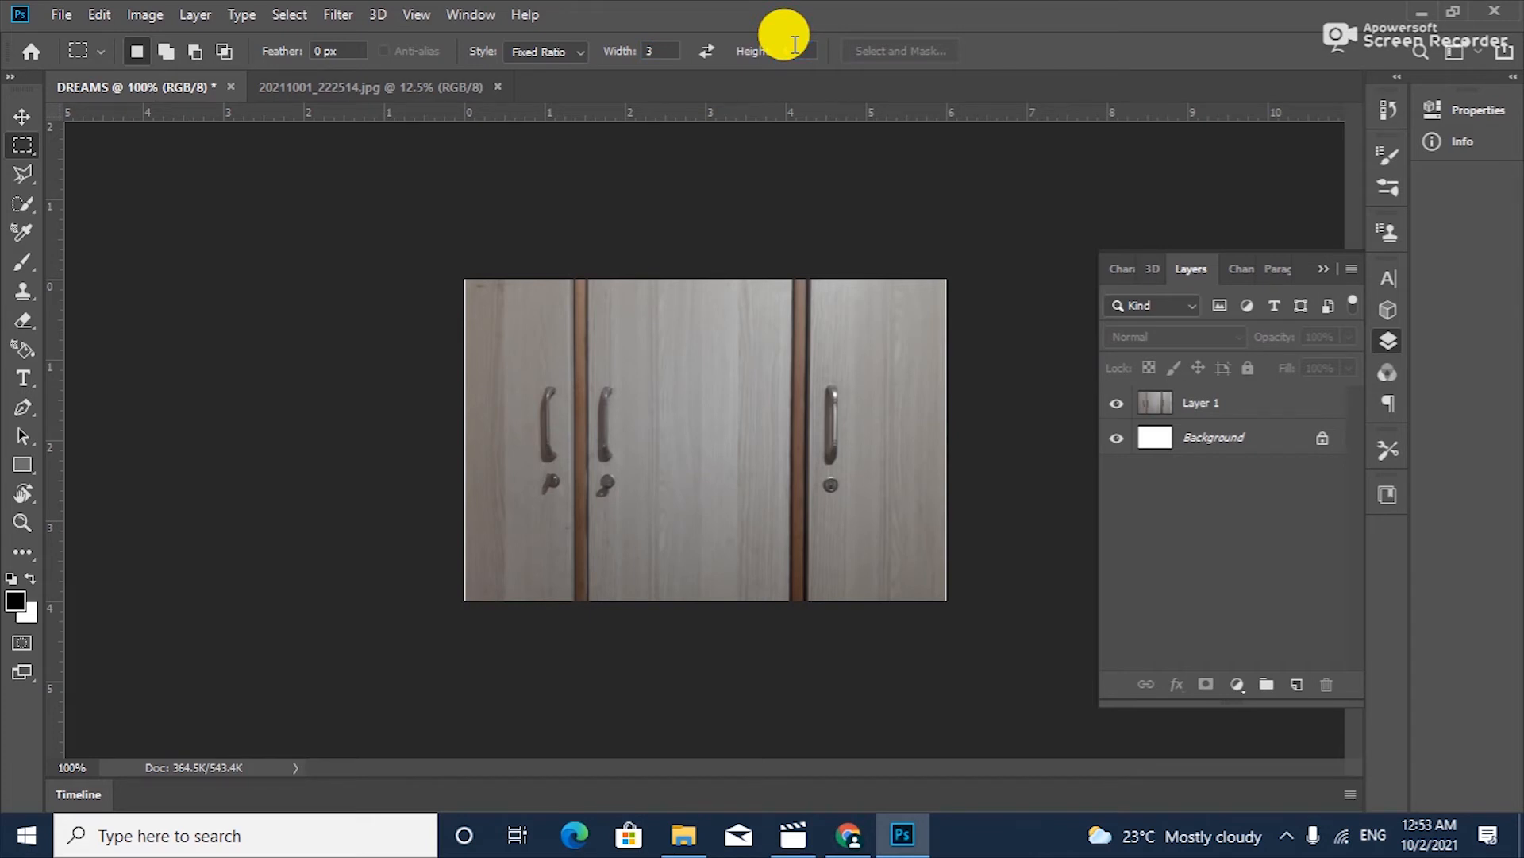
{"action": "left_click_drag", "start_coordinate": [648, 335], "coordinate": [630, 517]}
- Switch the marquee style to Fixed Size at 100 x 50 px and place the selection on the upper middle door
{"action": "left_click", "coordinate": [578, 51]}
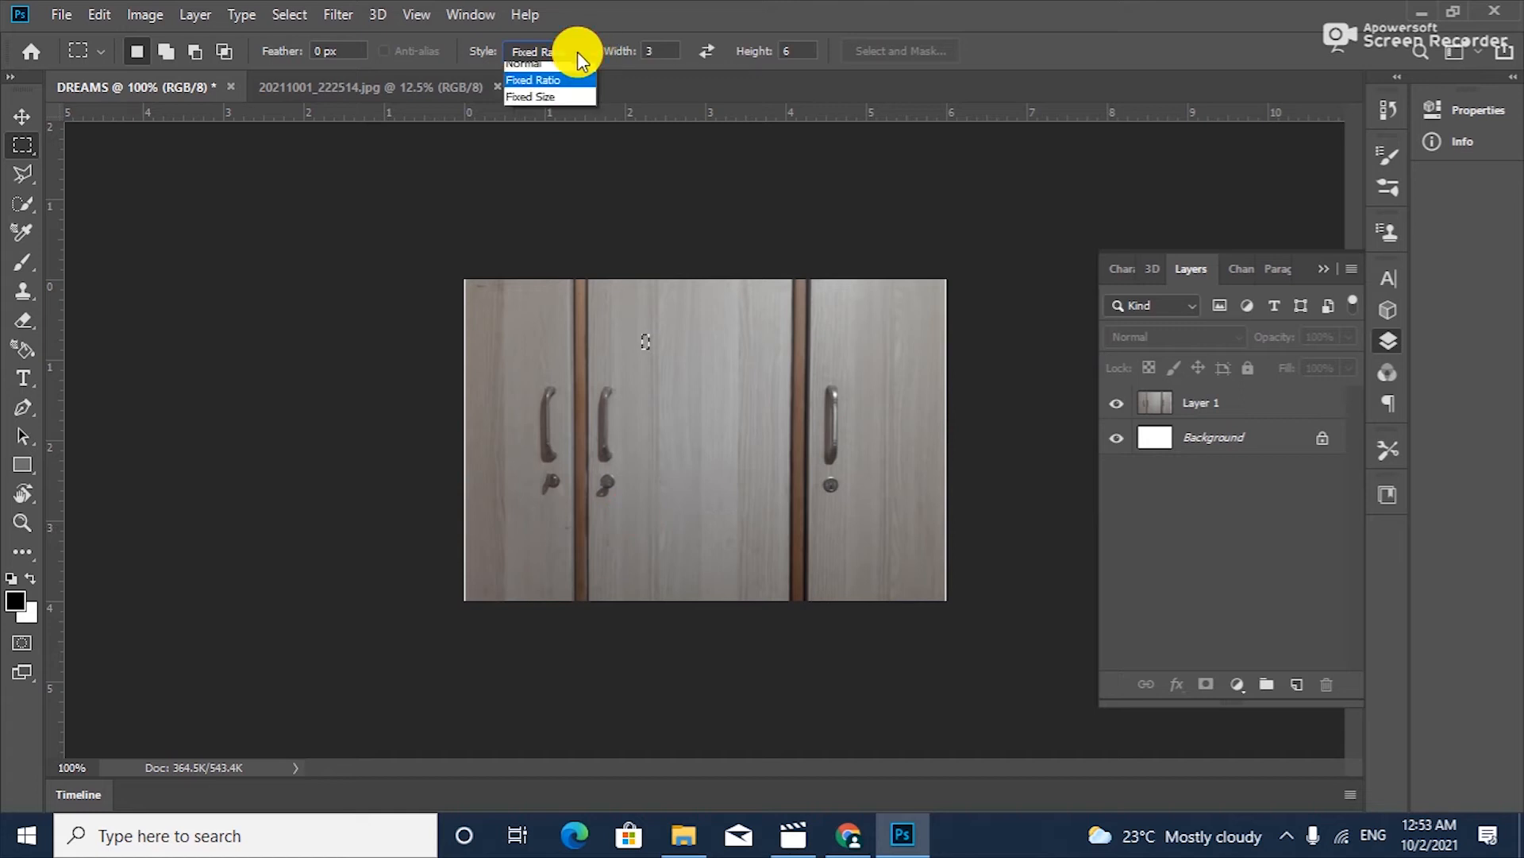
{"action": "left_click", "coordinate": [559, 101]}
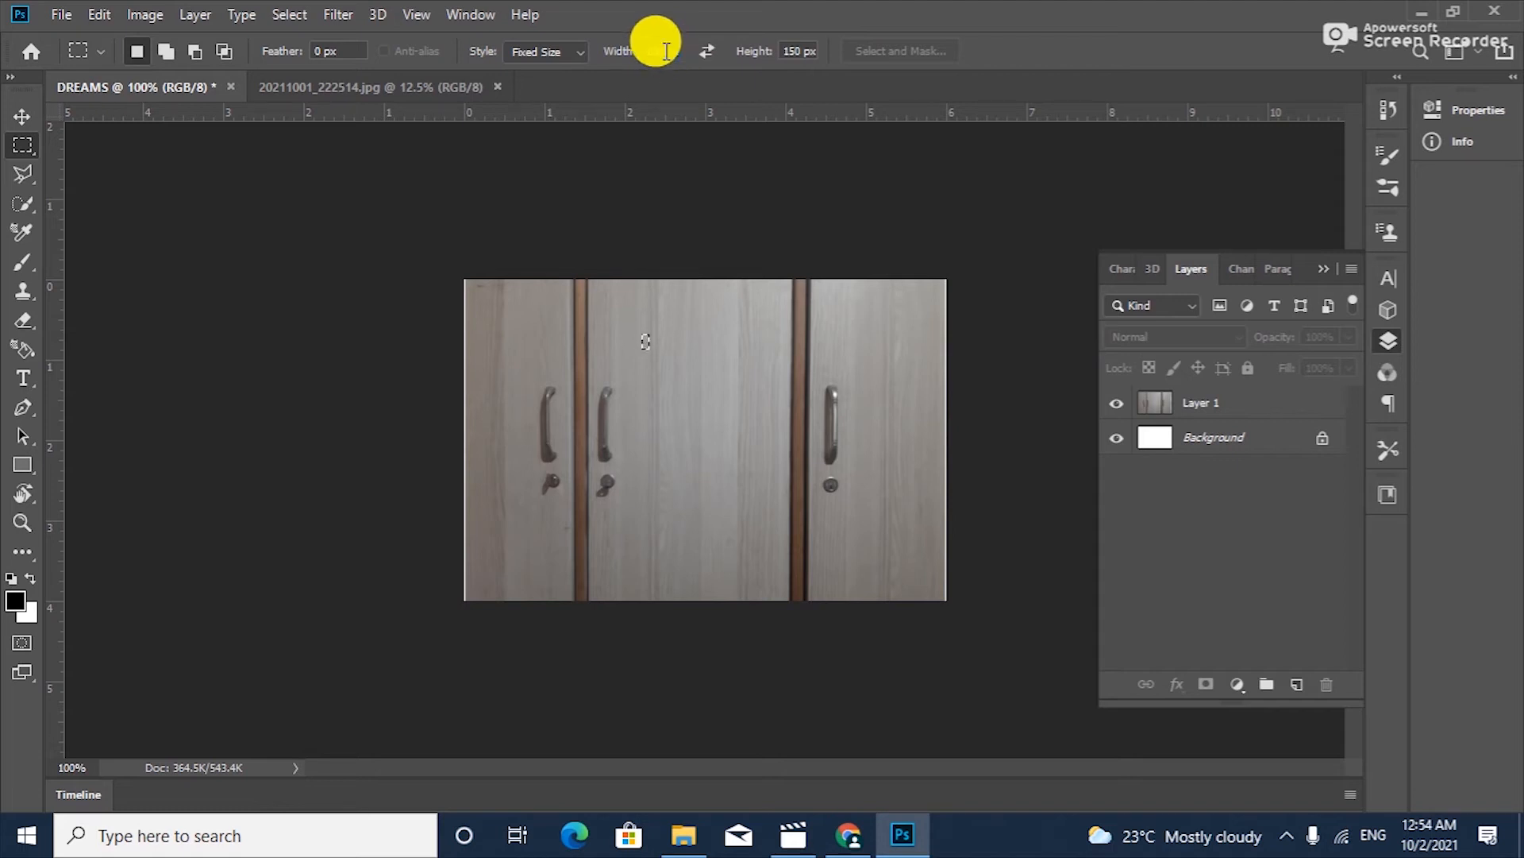
{"action": "left_click", "coordinate": [790, 51]}
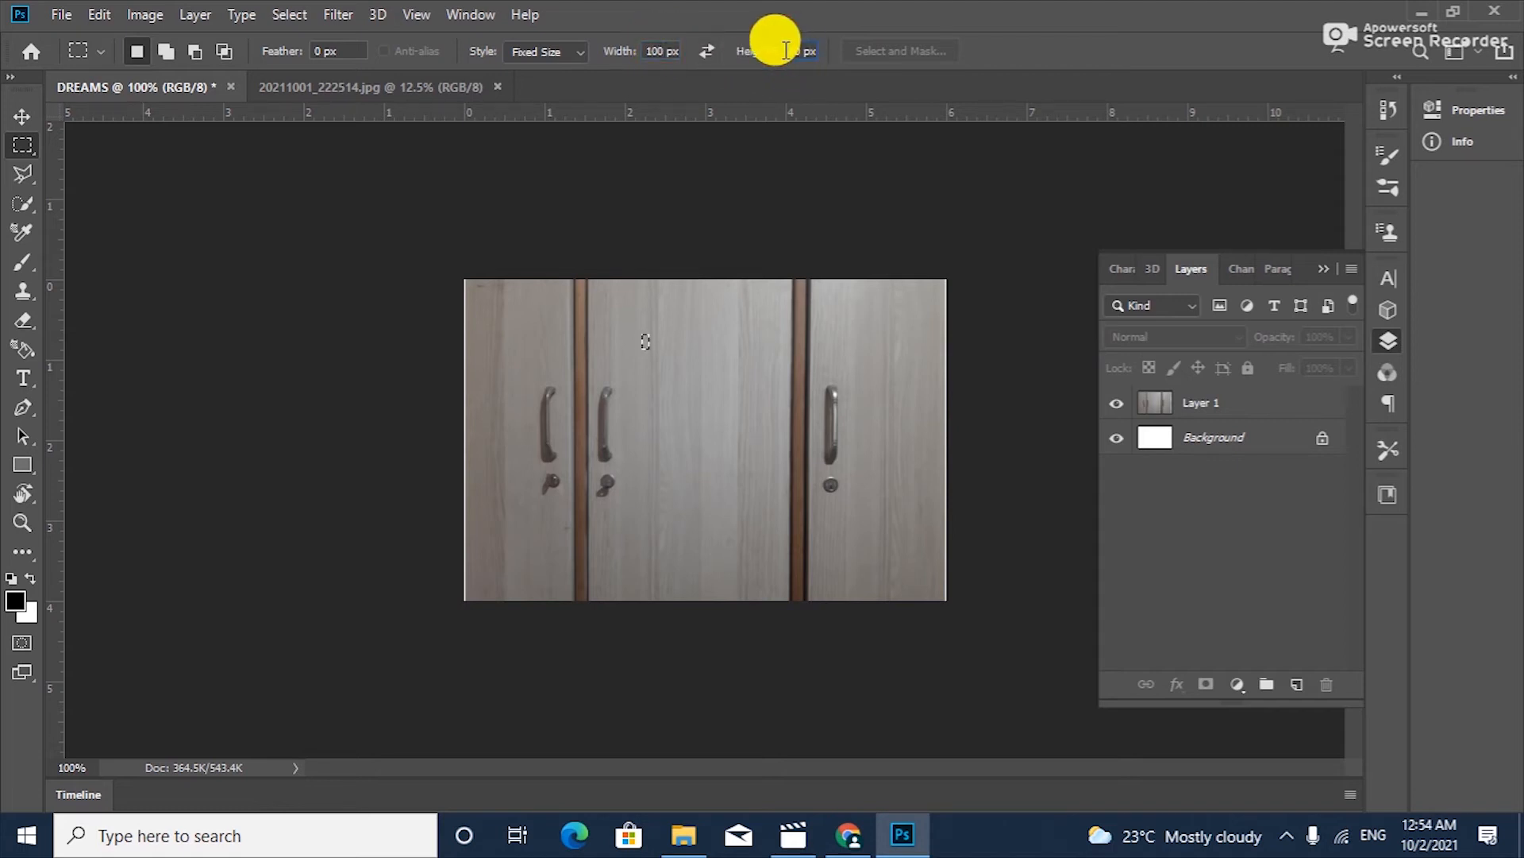
{"action": "key", "text": "BackSpace"}
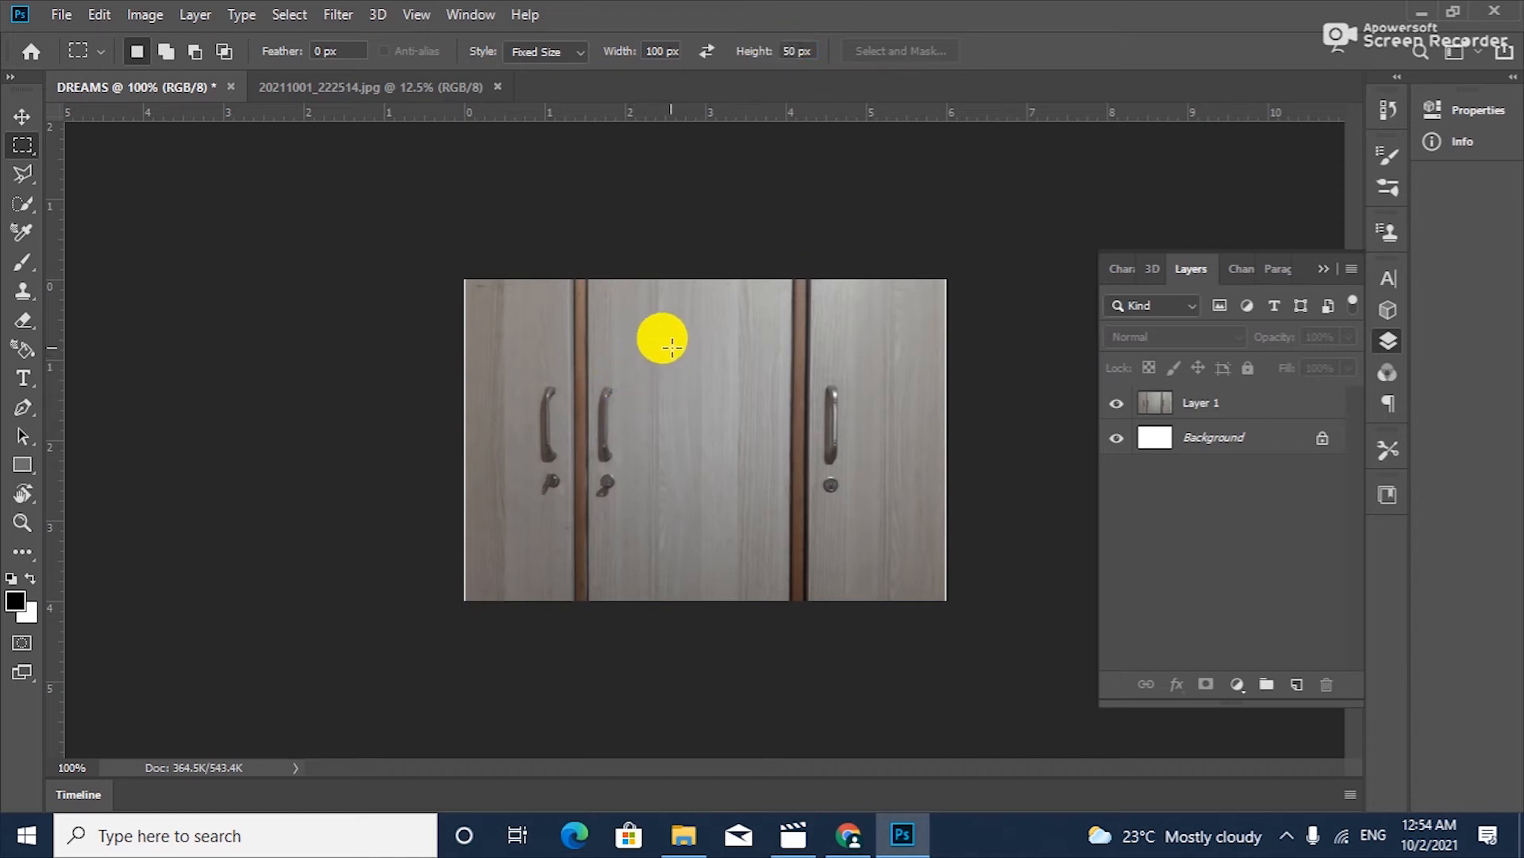
{"action": "left_click_drag", "start_coordinate": [653, 375], "coordinate": [620, 382]}
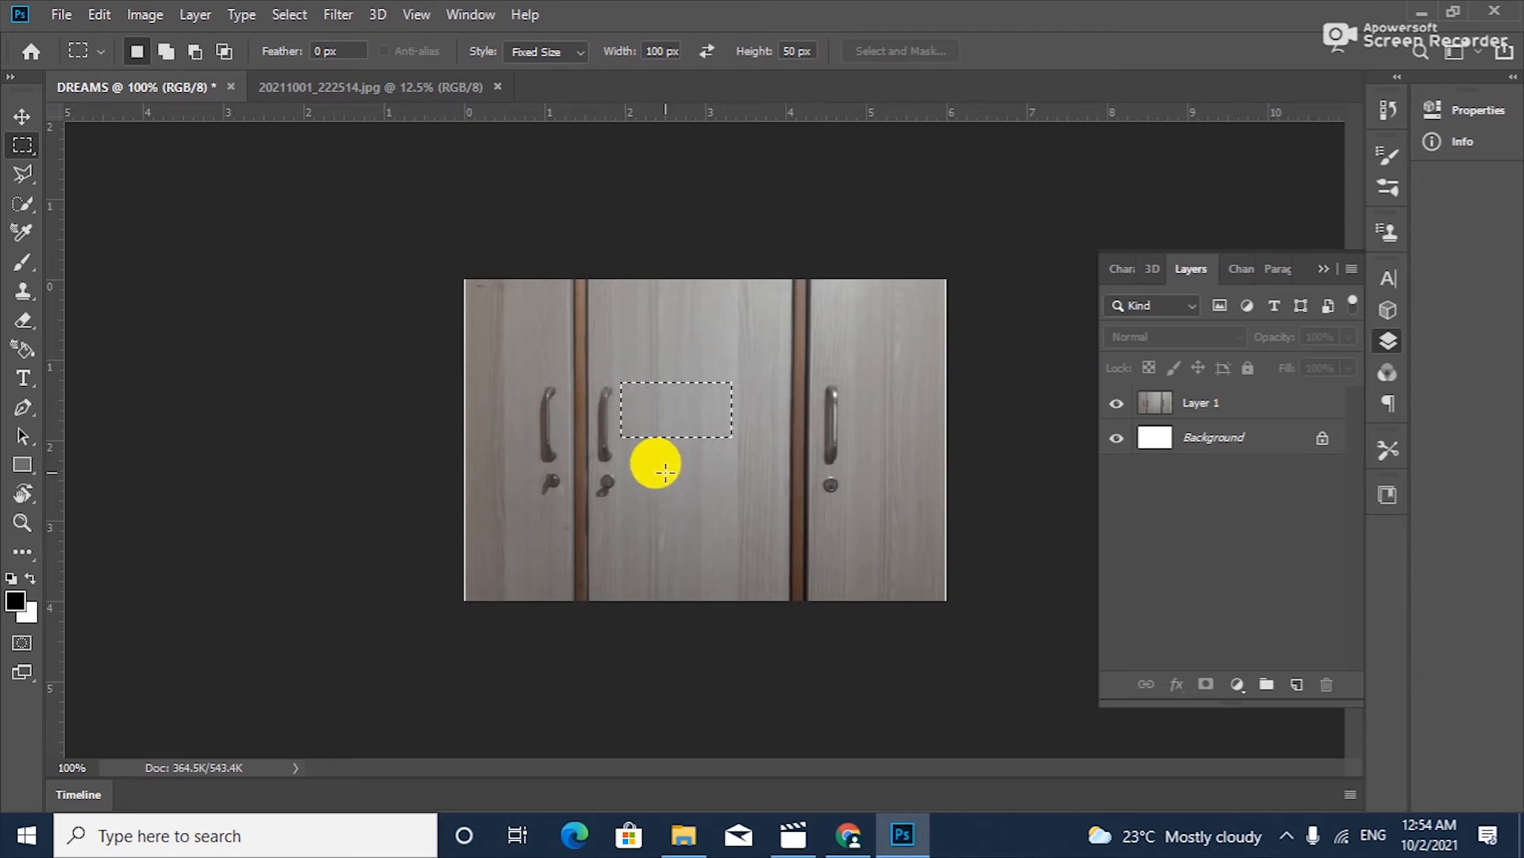
{"action": "left_click_drag", "start_coordinate": [663, 411], "coordinate": [707, 391]}
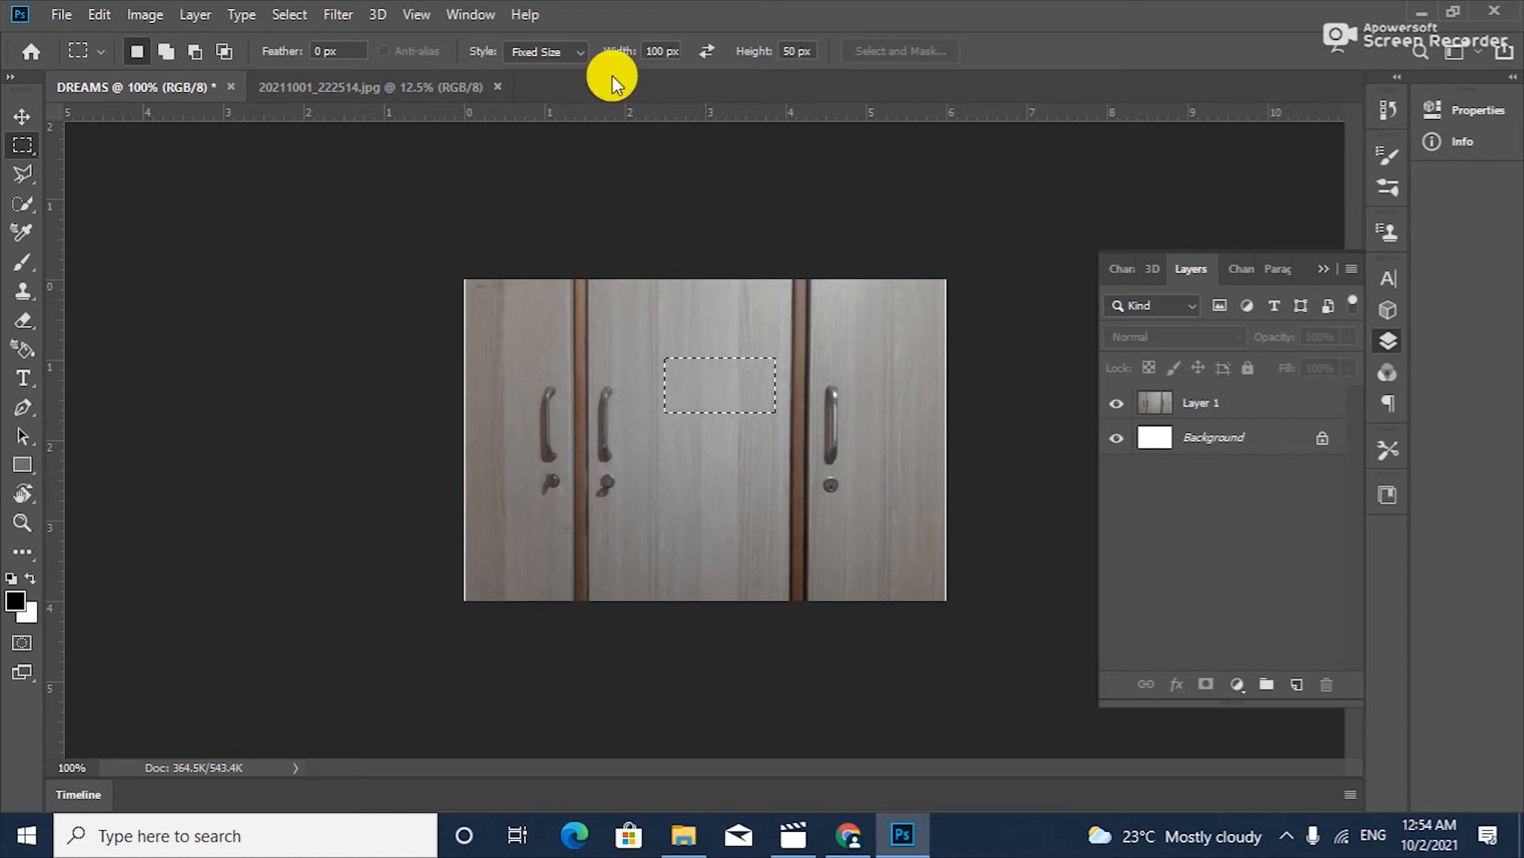
- Return the marquee style to Normal and clear the fixed-size selection
{"action": "left_click", "coordinate": [582, 57]}
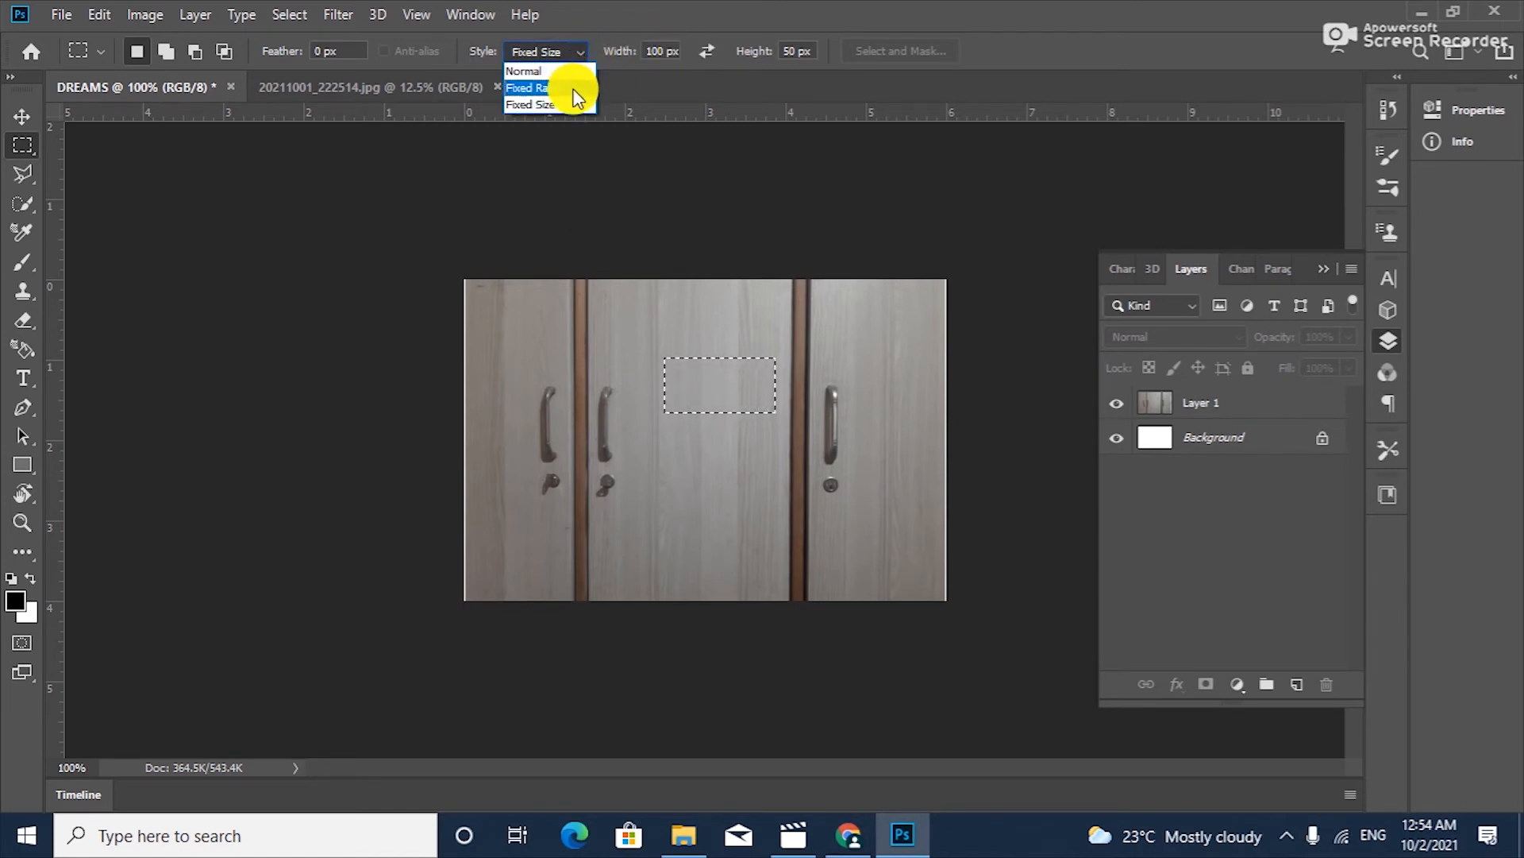
{"action": "left_click", "coordinate": [541, 69]}
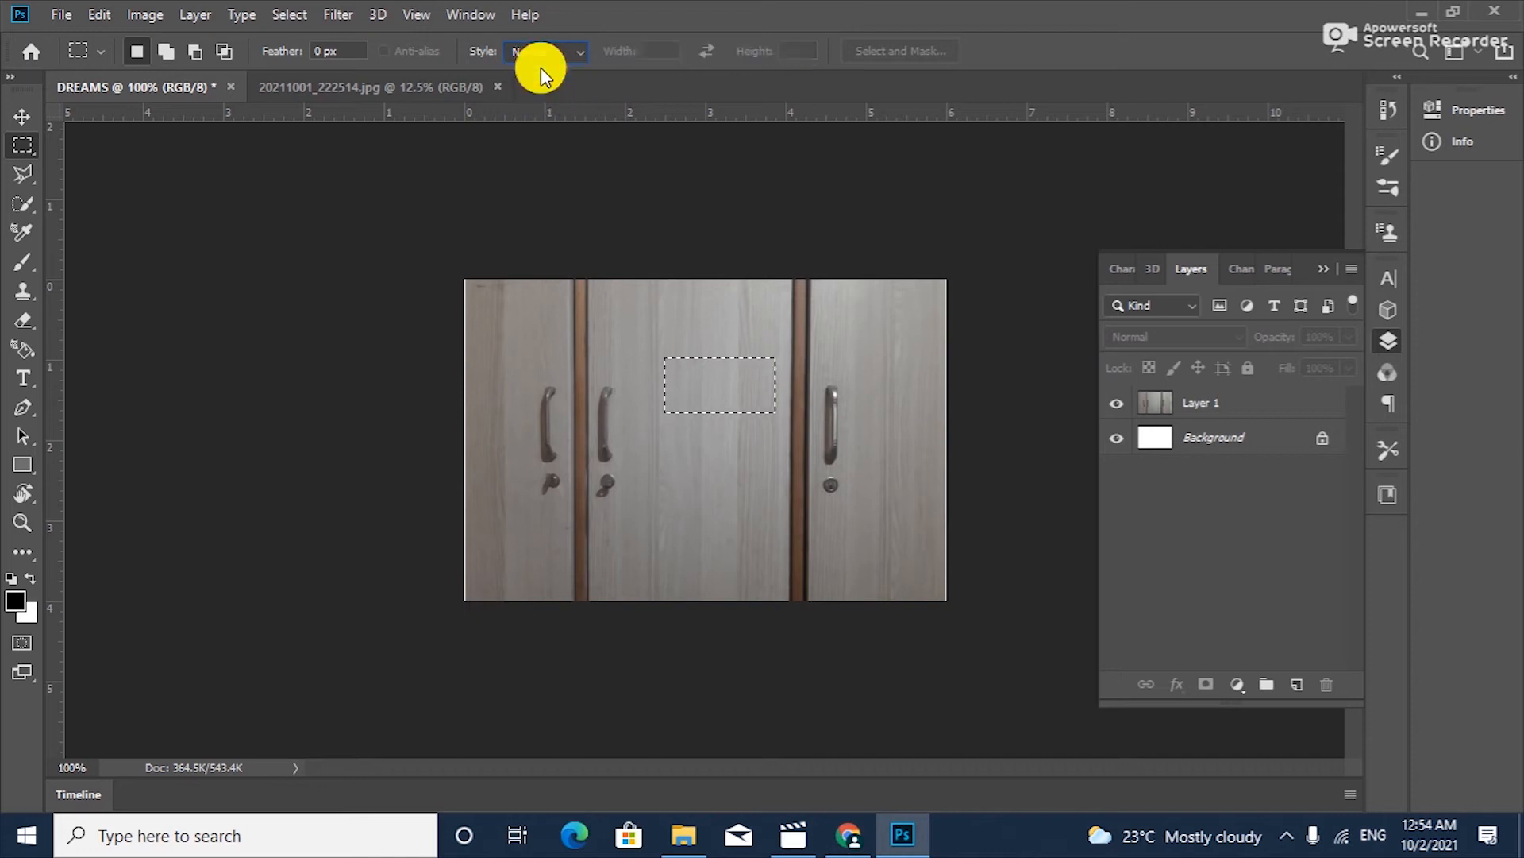
{"action": "key", "text": "ctrl+d"}
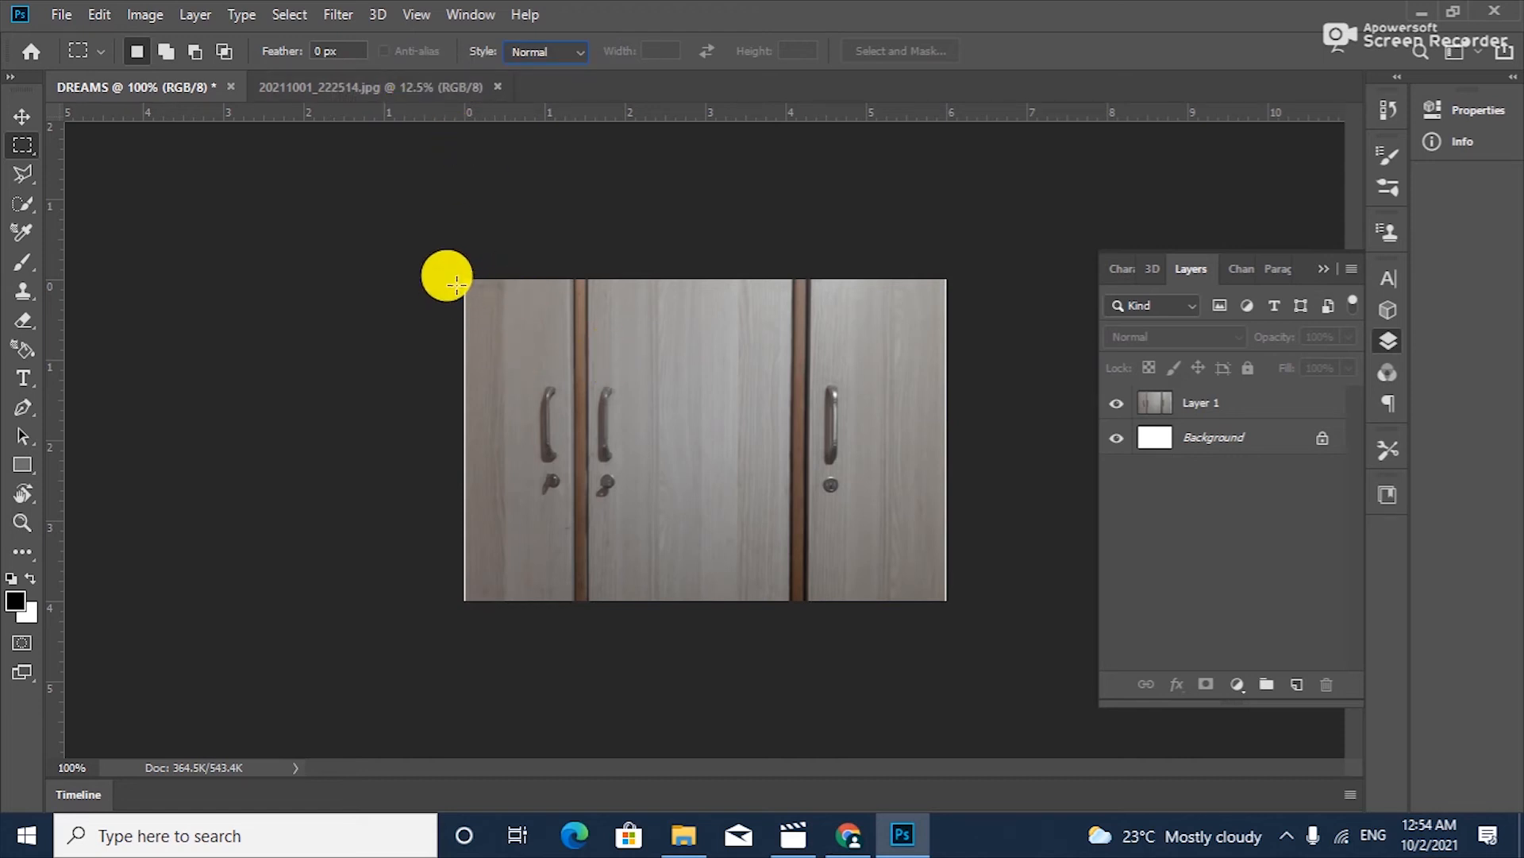
- Select a full-height strip along the photo's left edge with 0 px feather and delete it from Layer 1
{"action": "left_click_drag", "start_coordinate": [466, 278], "coordinate": [530, 602]}
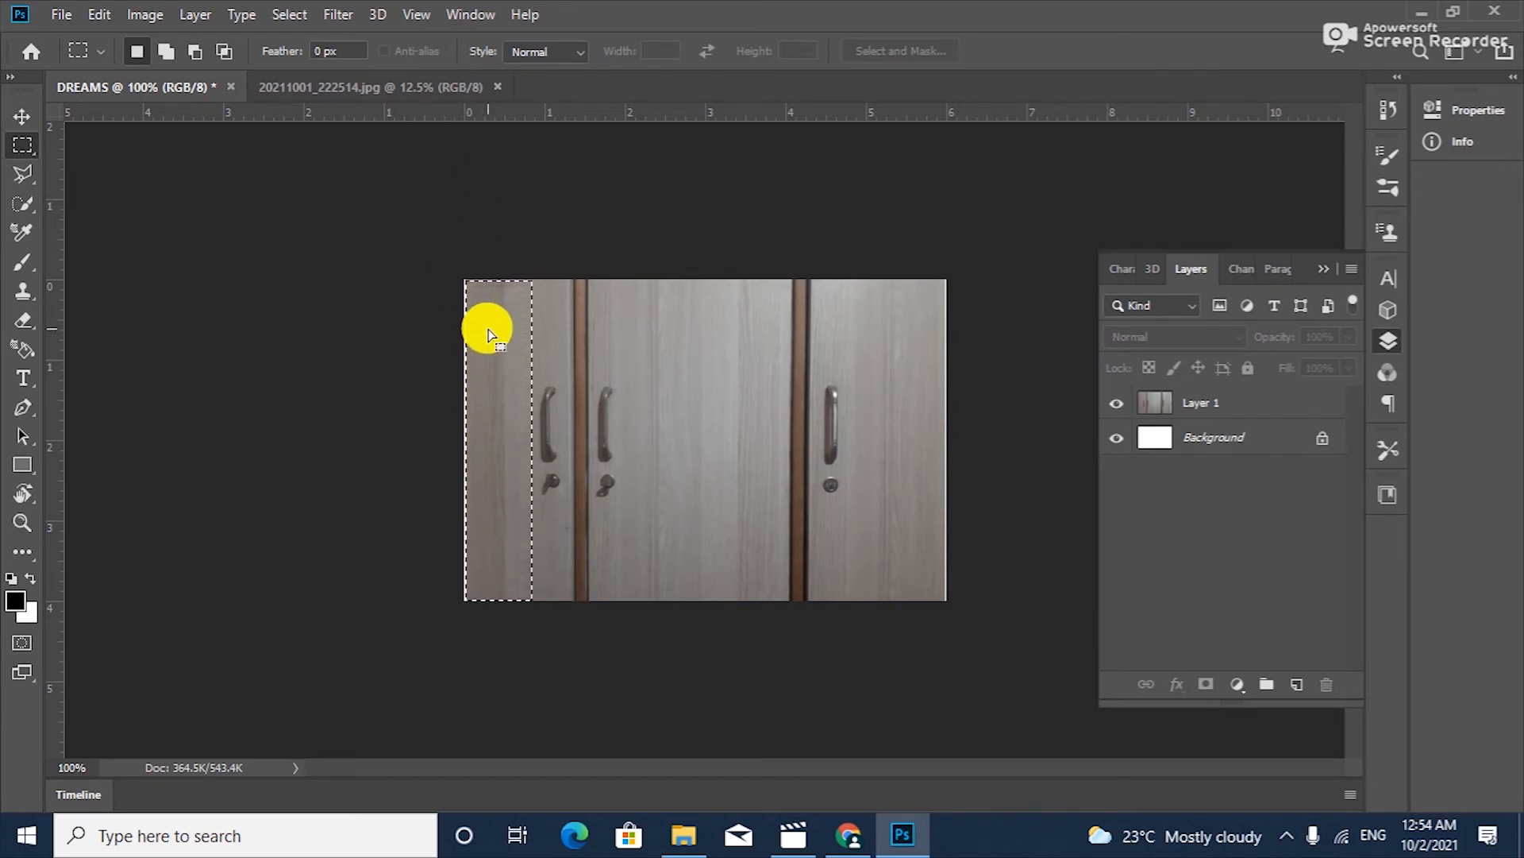
{"action": "left_click", "coordinate": [1262, 406]}
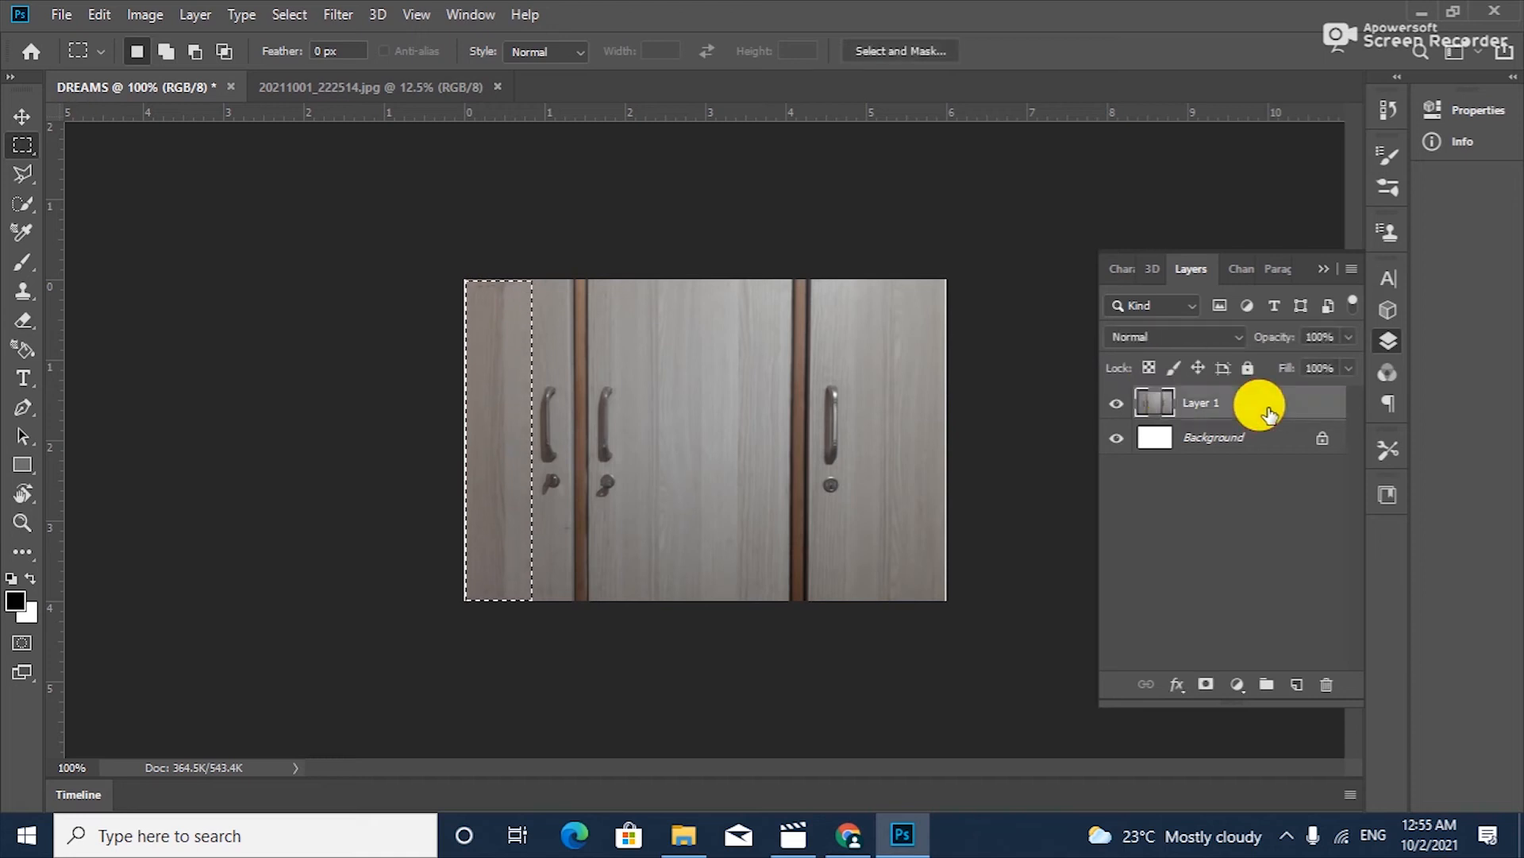
{"action": "key", "text": "Delete"}
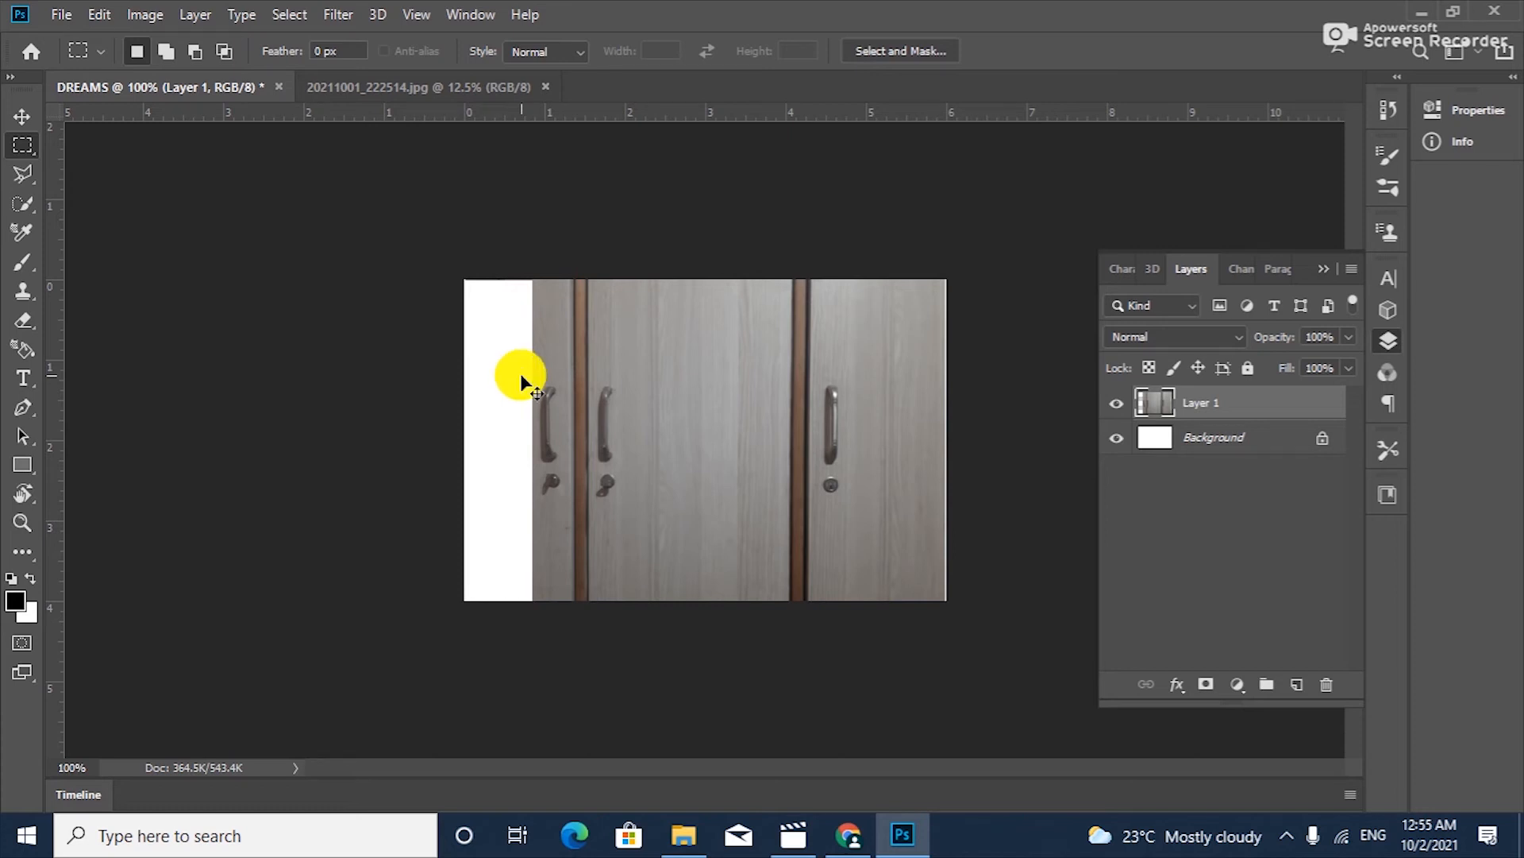
- Undo the deletion of the left strip and clear the selection
{"action": "key", "text": "ctrl+z"}
{"action": "key", "text": "ctrl+z"}
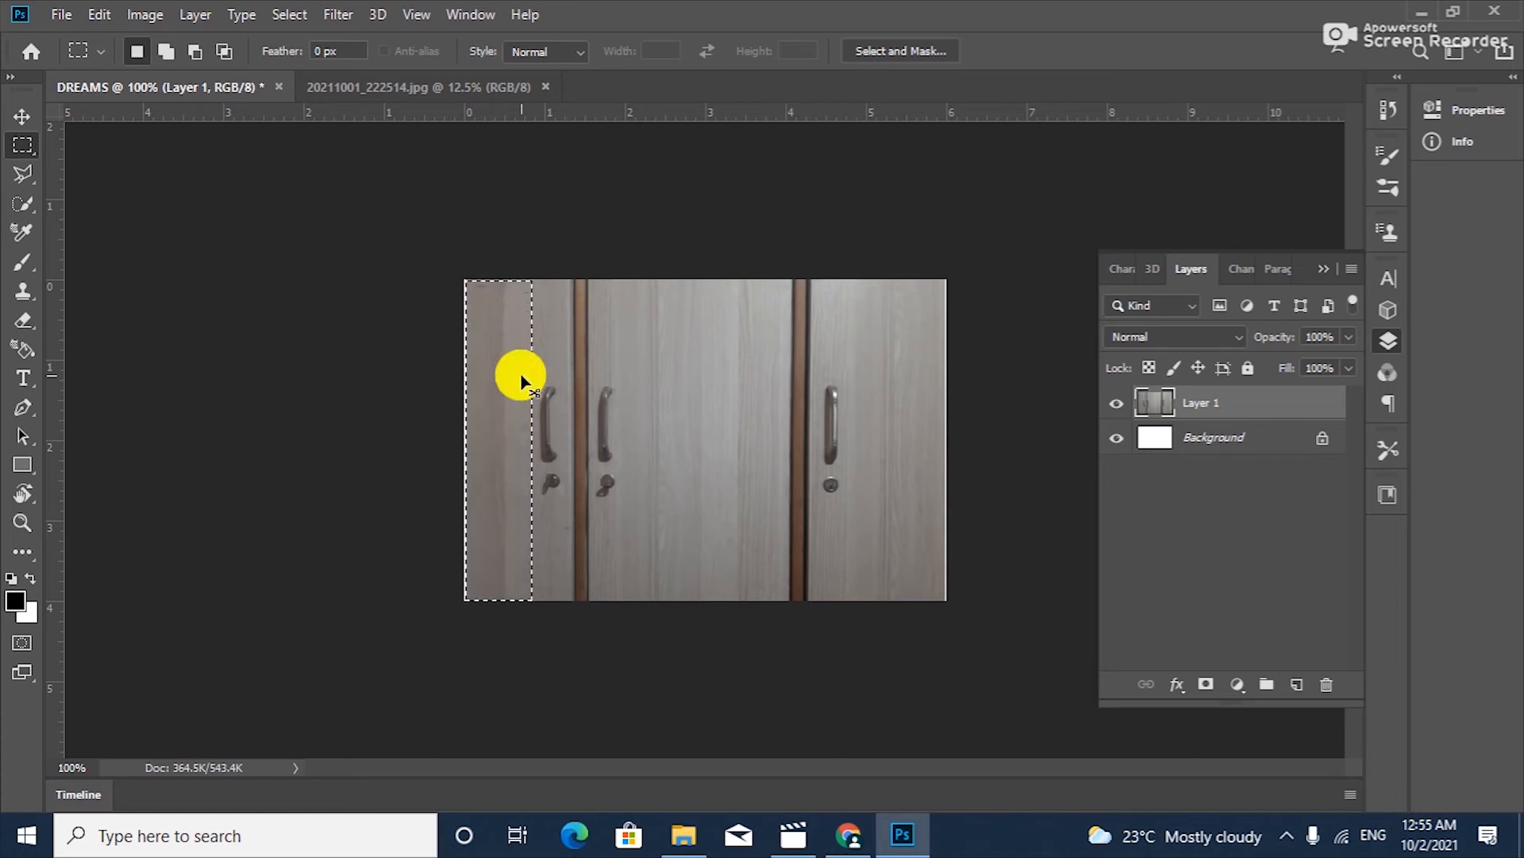
{"action": "key", "text": "ctrl+d"}
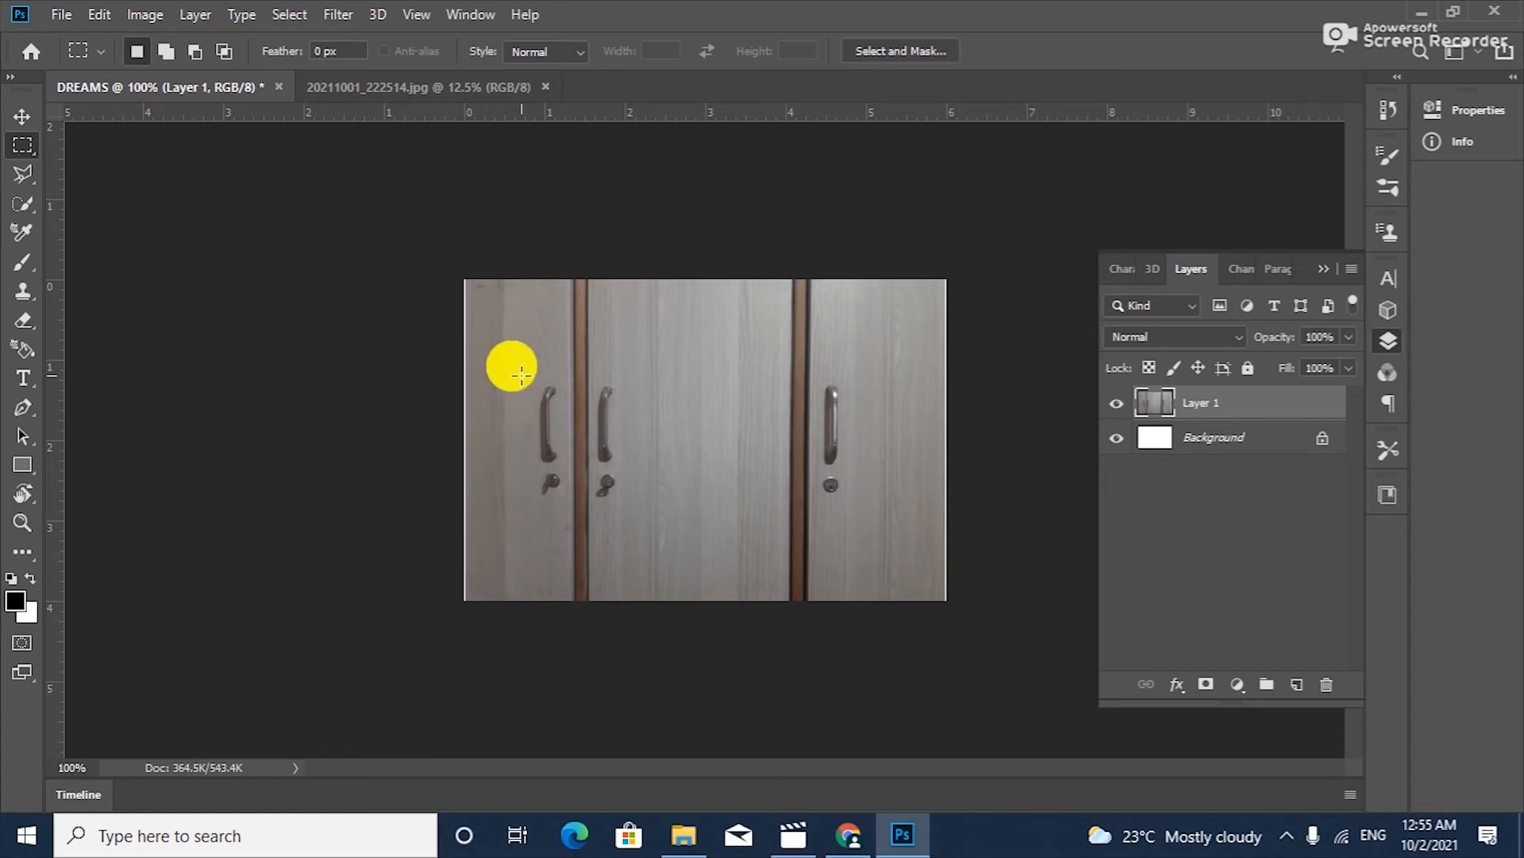
- Set the marquee feather to 30 px, select a strip about 0.75 x 4 in along the photo's left edge, and delete it
{"action": "left_click", "coordinate": [338, 51]}
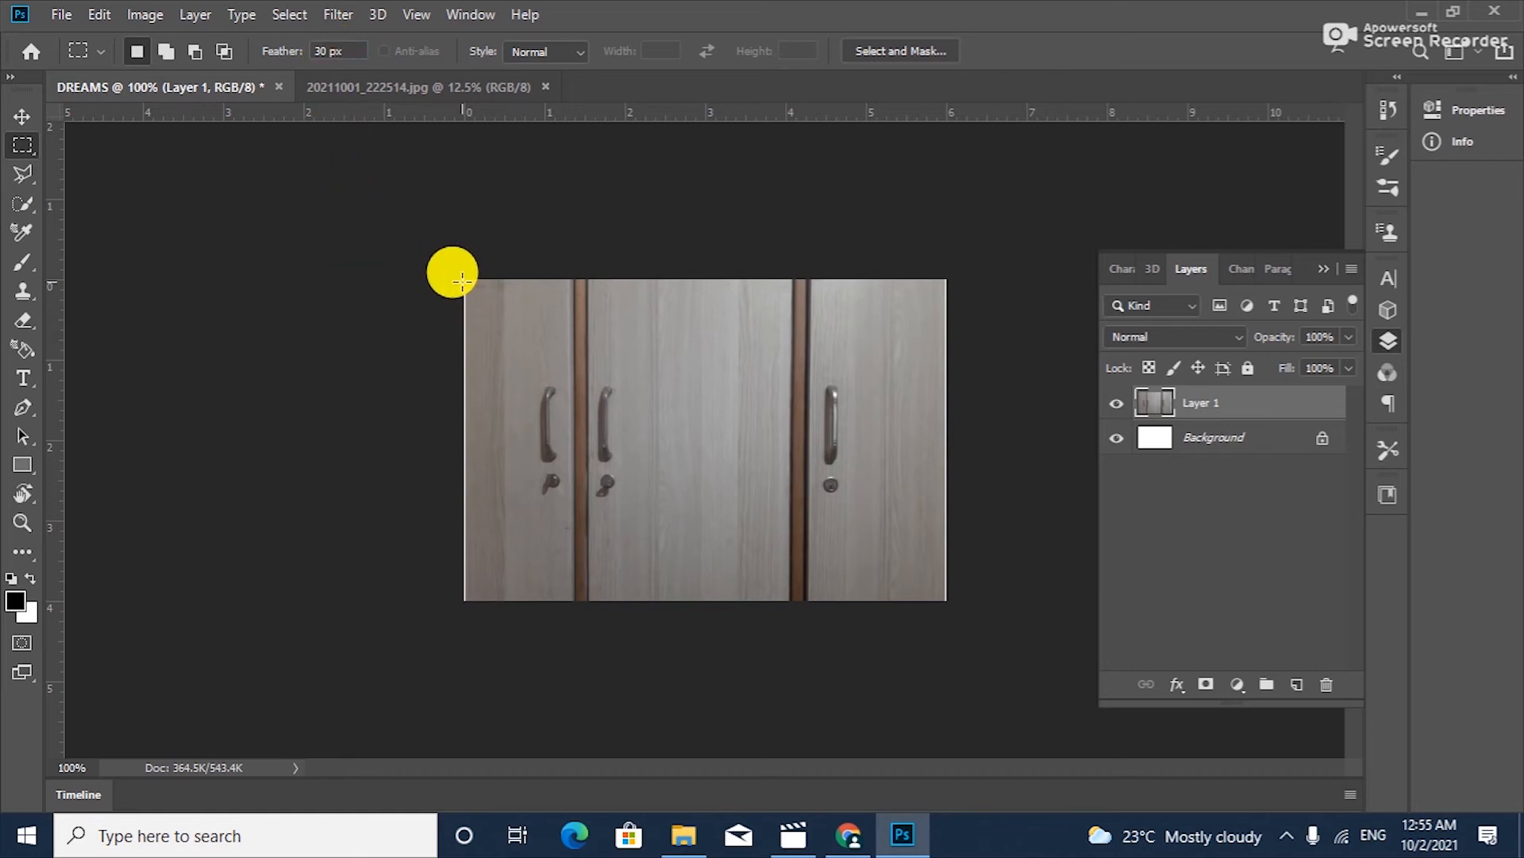
{"action": "left_click_drag", "start_coordinate": [463, 279], "coordinate": [523, 602]}
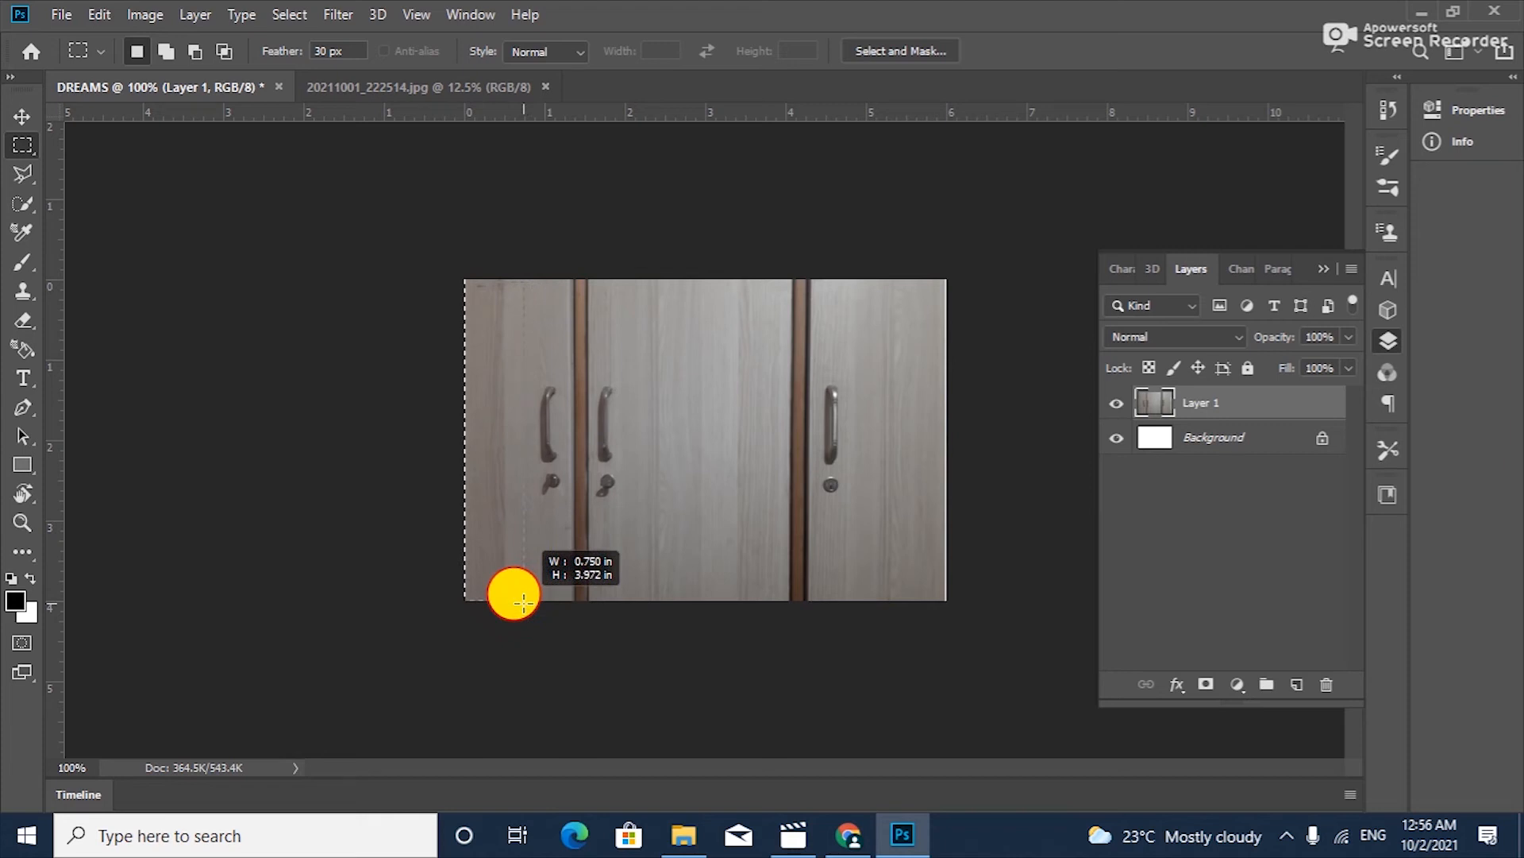
{"action": "left_click_drag", "start_coordinate": [523, 602], "coordinate": [524, 611]}
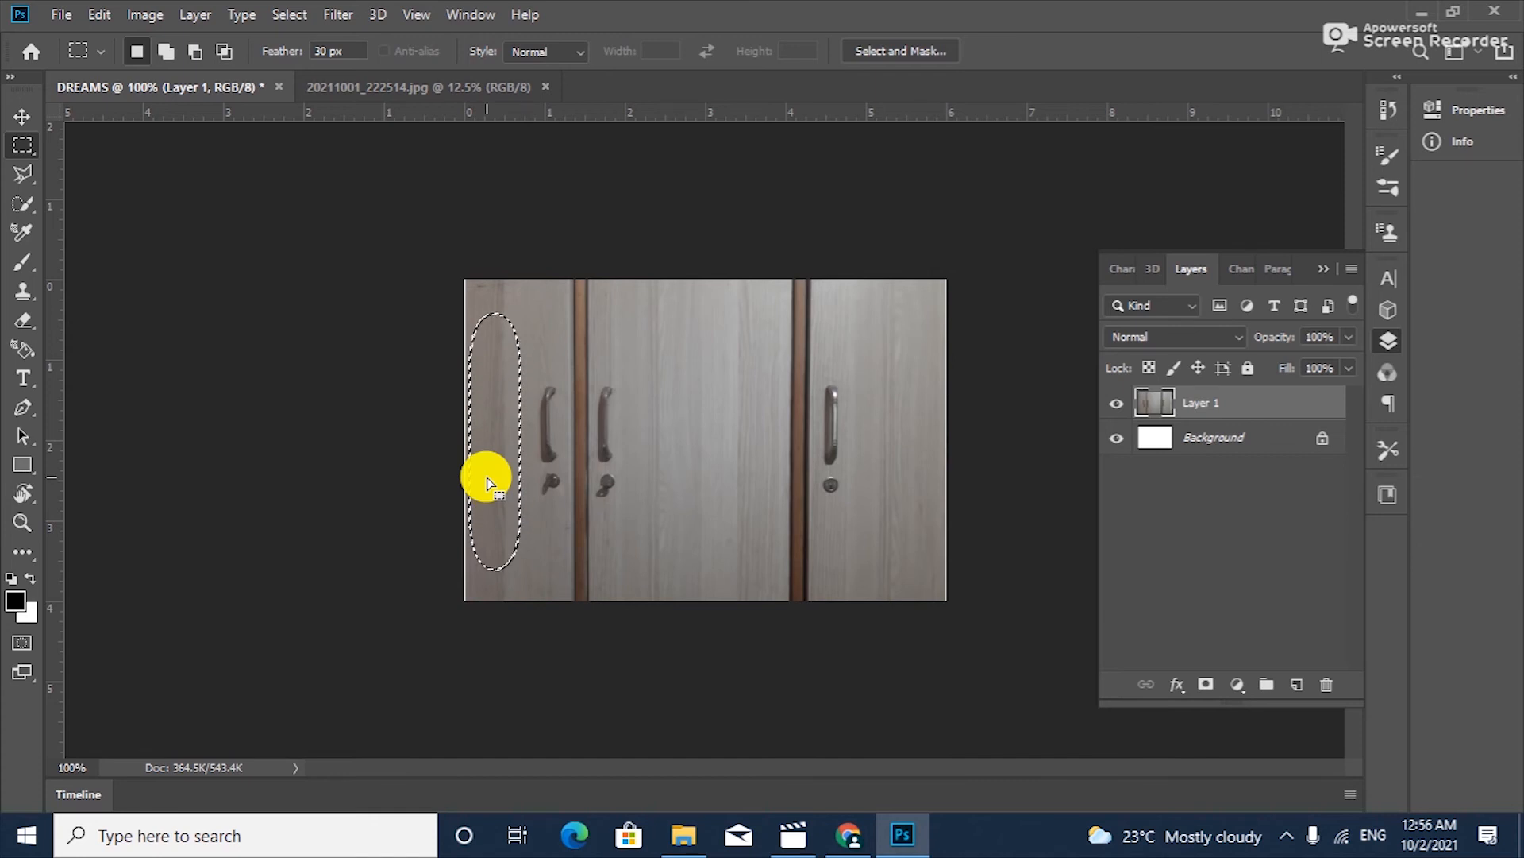
{"action": "key", "text": "Delete"}
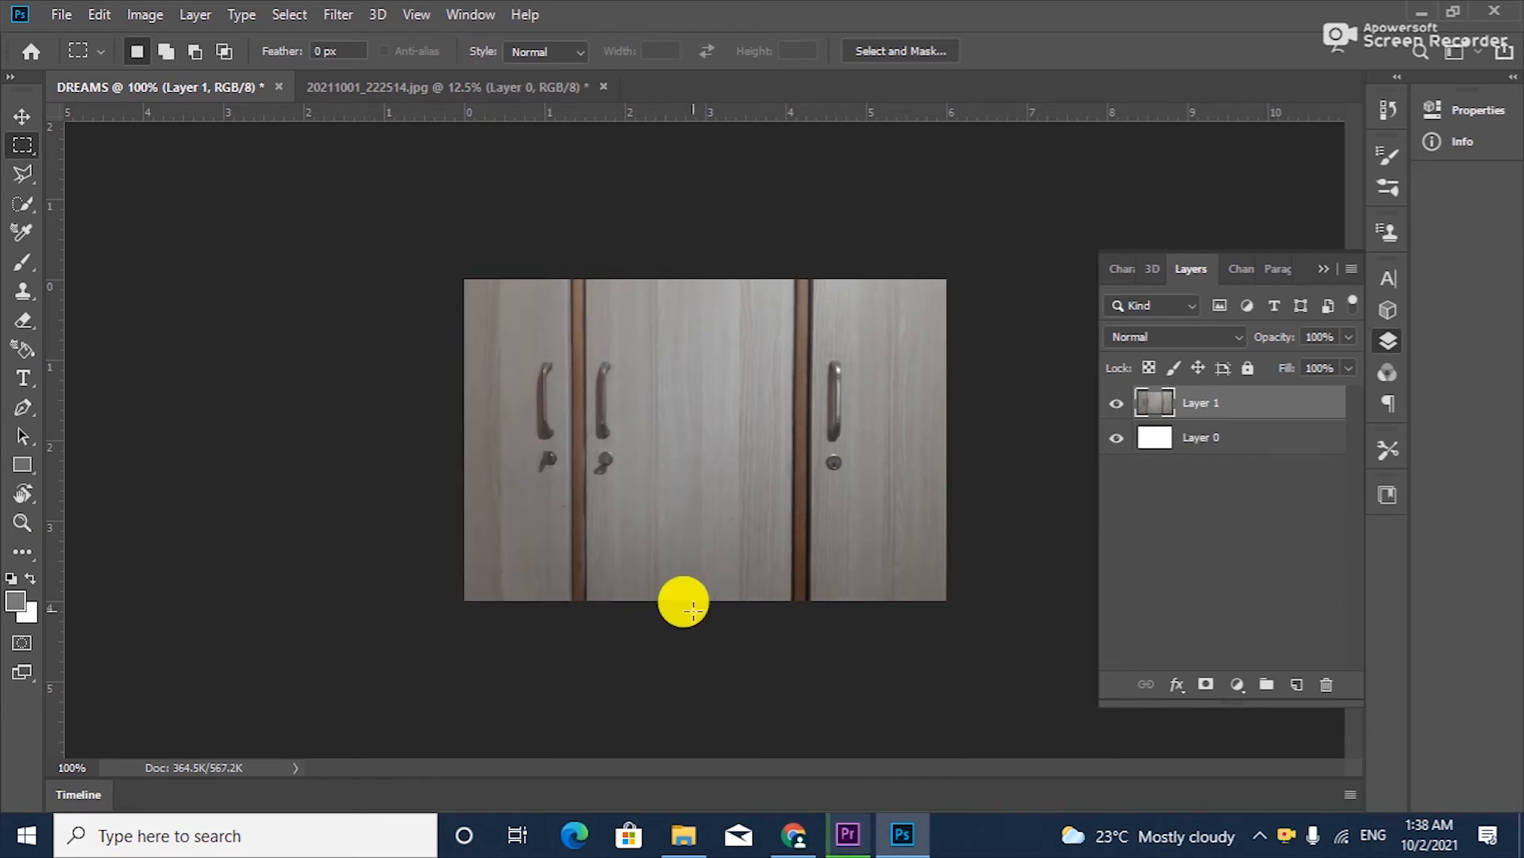
- Try deleting a circular area with 30 px feather from the middle door using the Elliptical Marquee, then undo it and deselect
{"action": "right_click", "coordinate": [23, 146]}
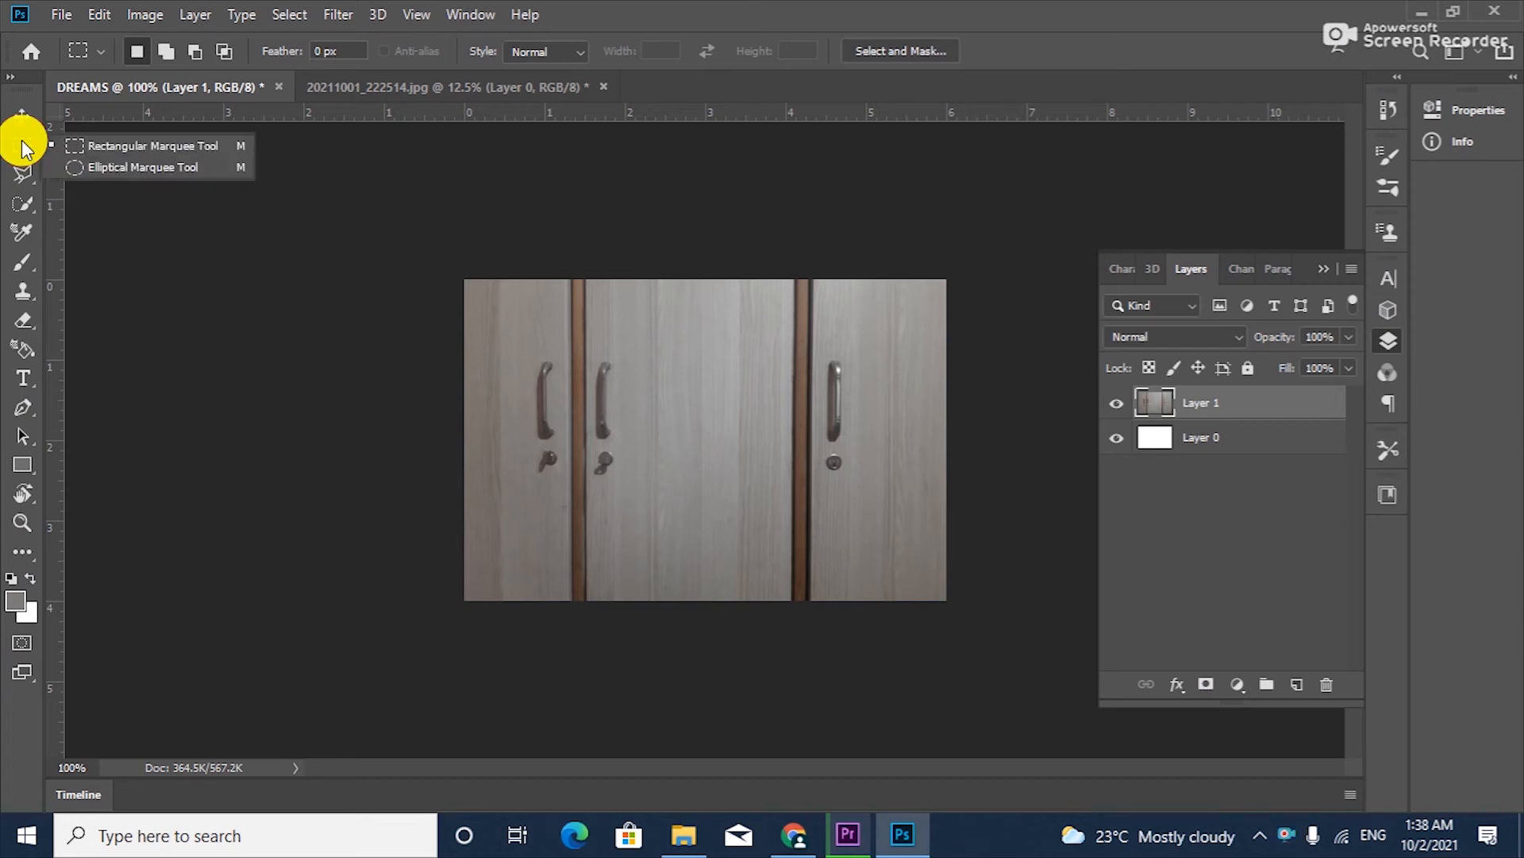
{"action": "left_click", "coordinate": [109, 168]}
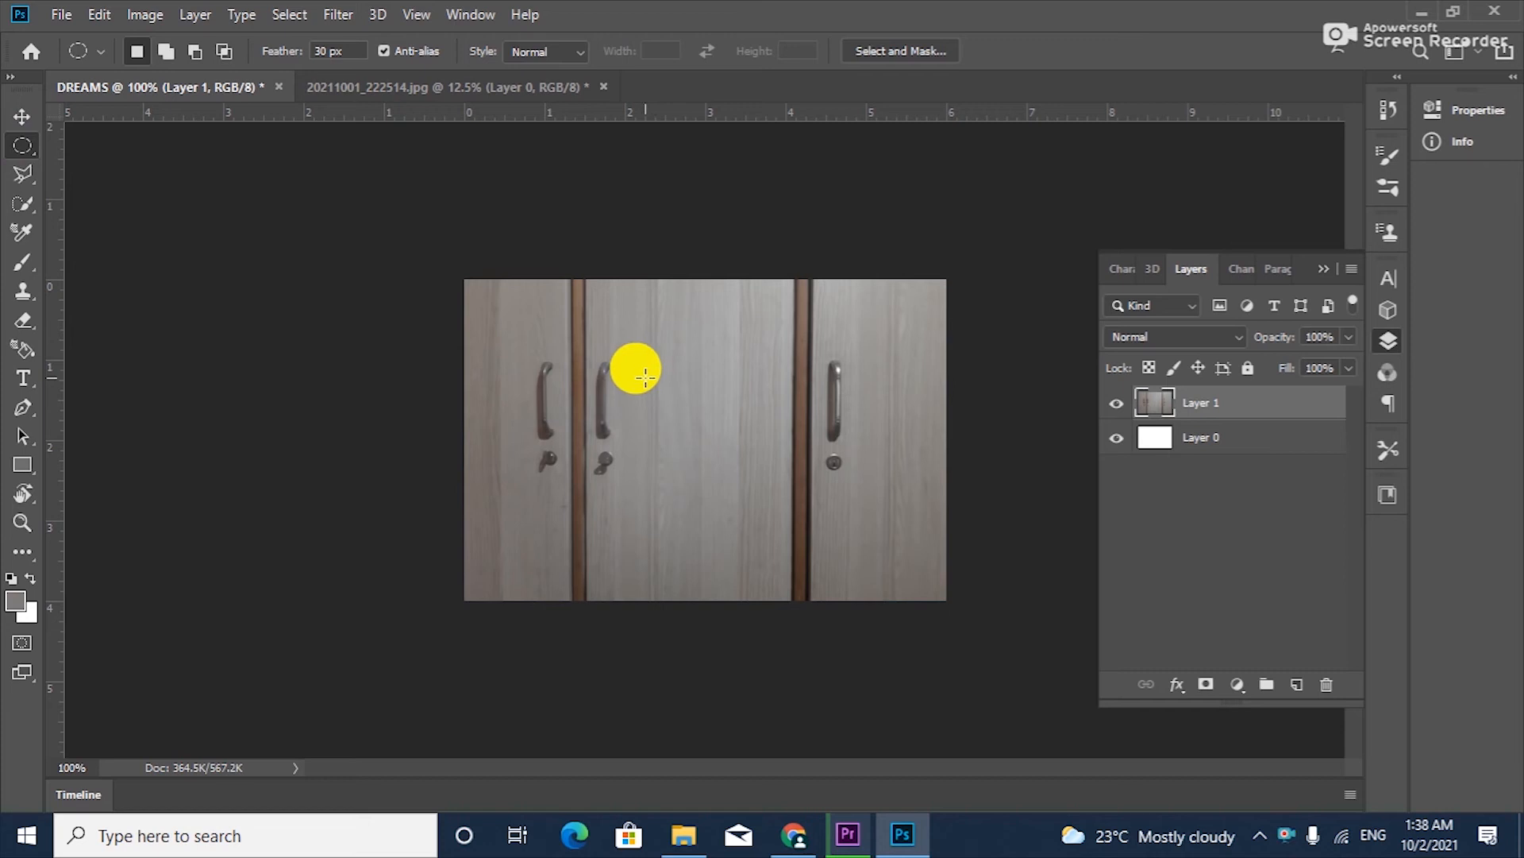
{"action": "left_click_drag", "start_coordinate": [646, 377], "coordinate": [832, 490]}
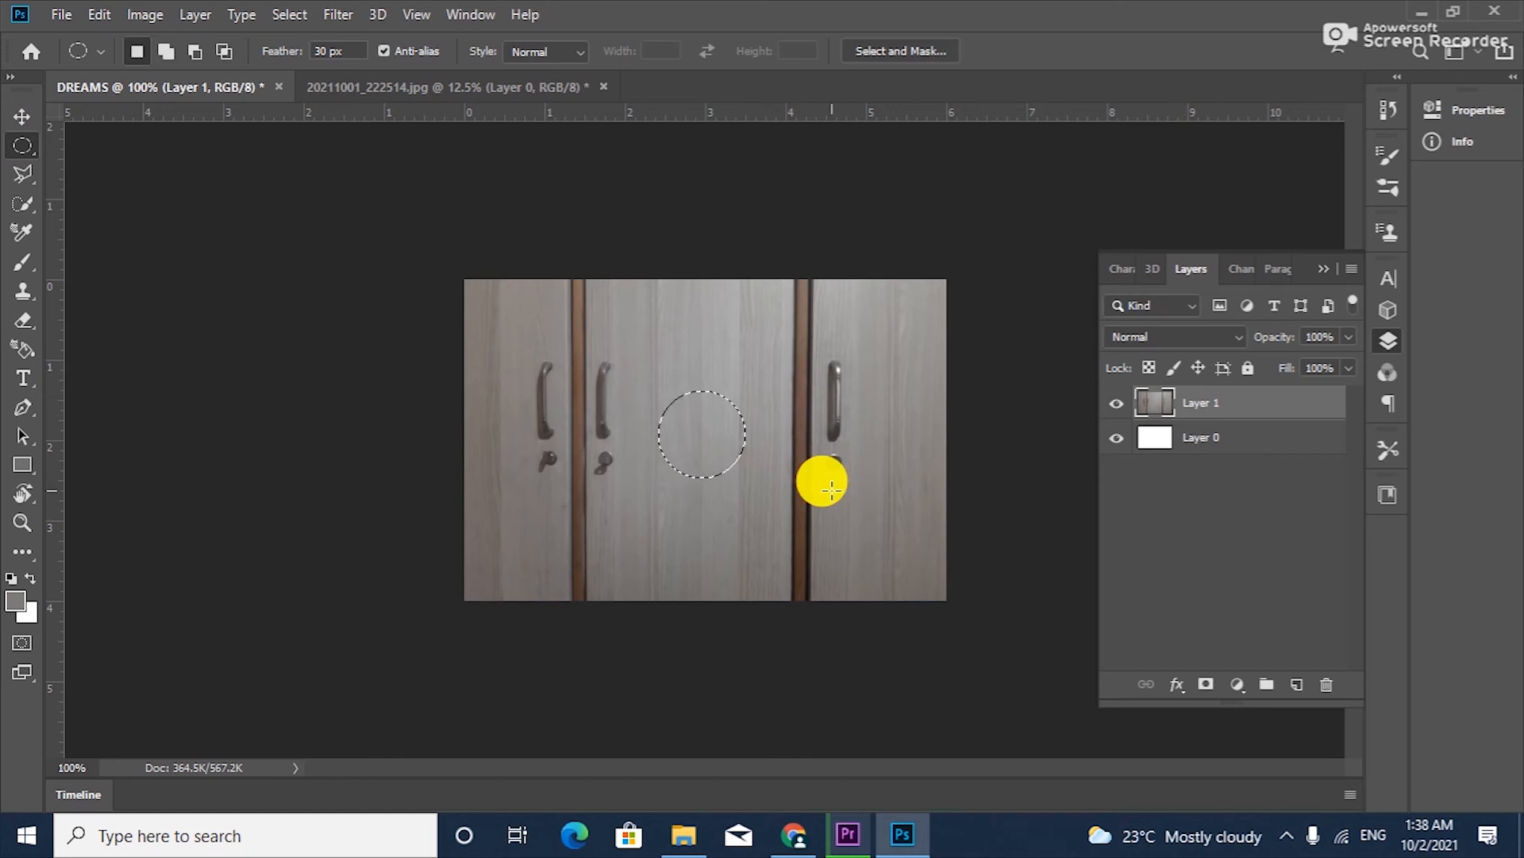
{"action": "key", "text": "Delete"}
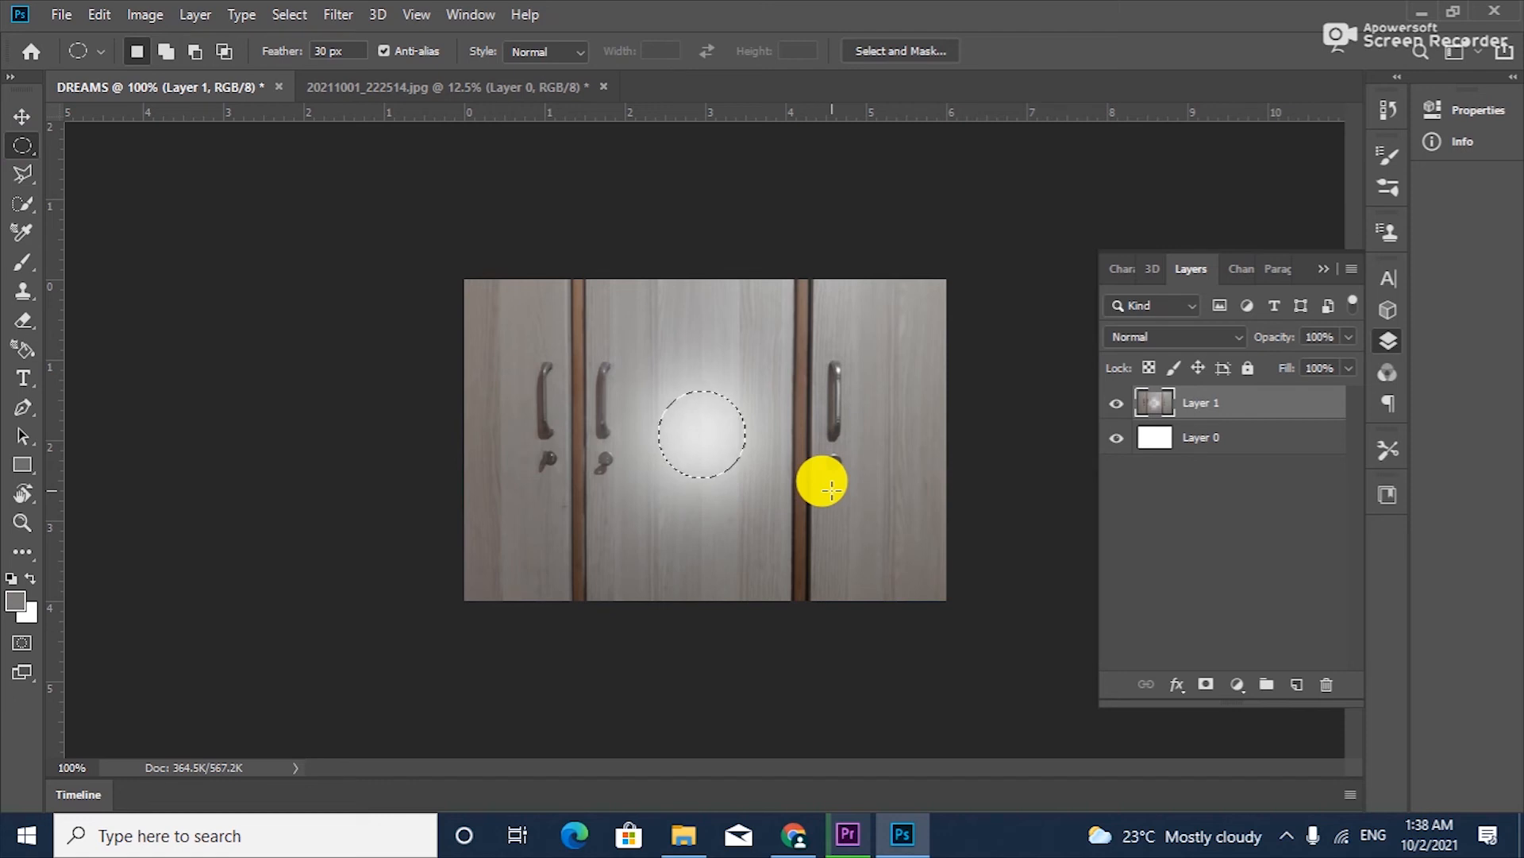
{"action": "key", "text": "ctrl+z"}
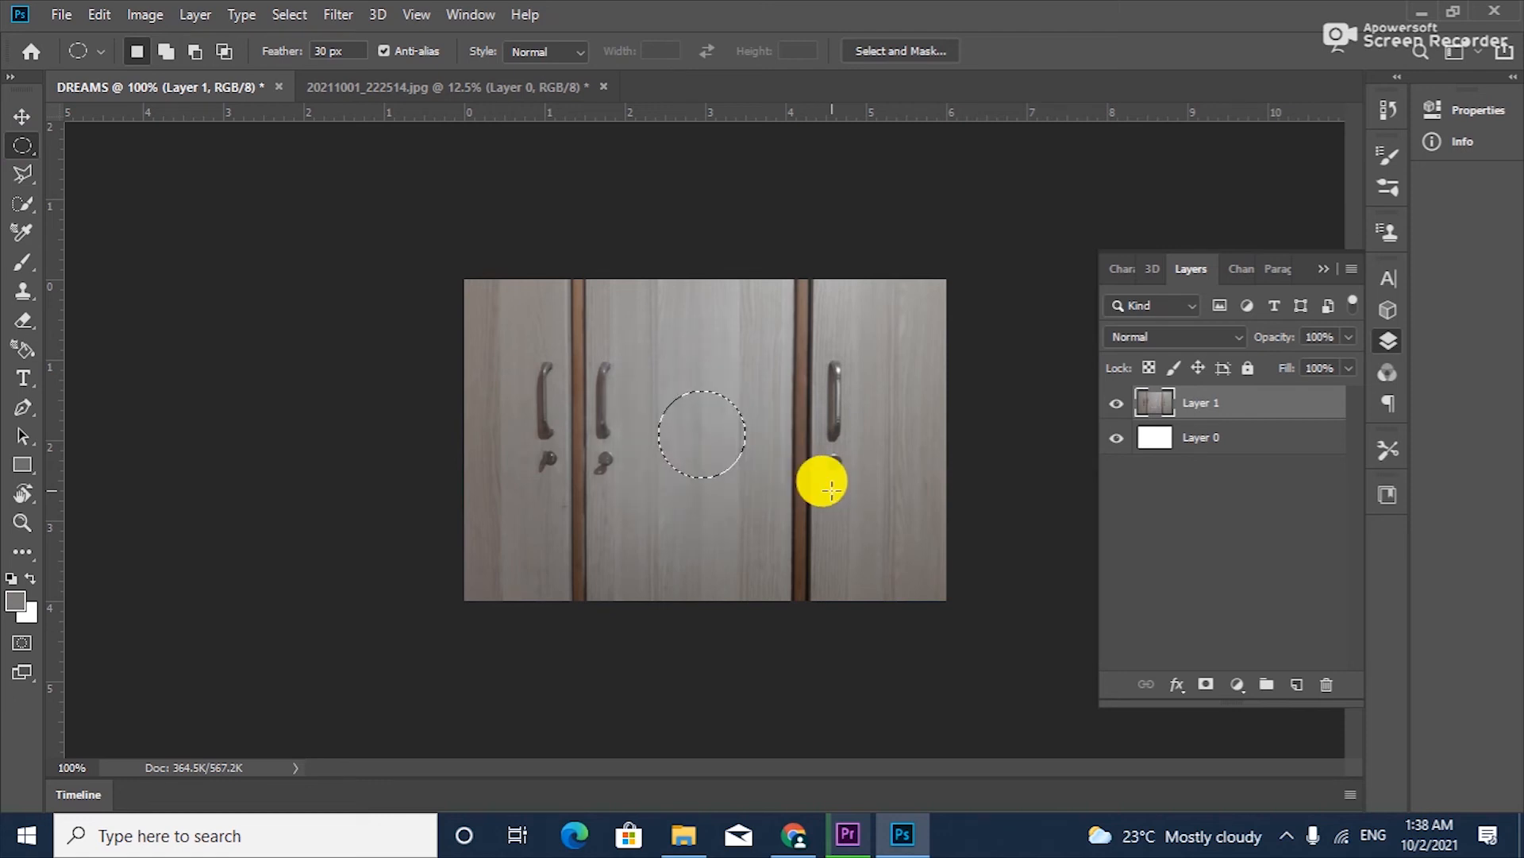
{"action": "left_click", "coordinate": [831, 488]}
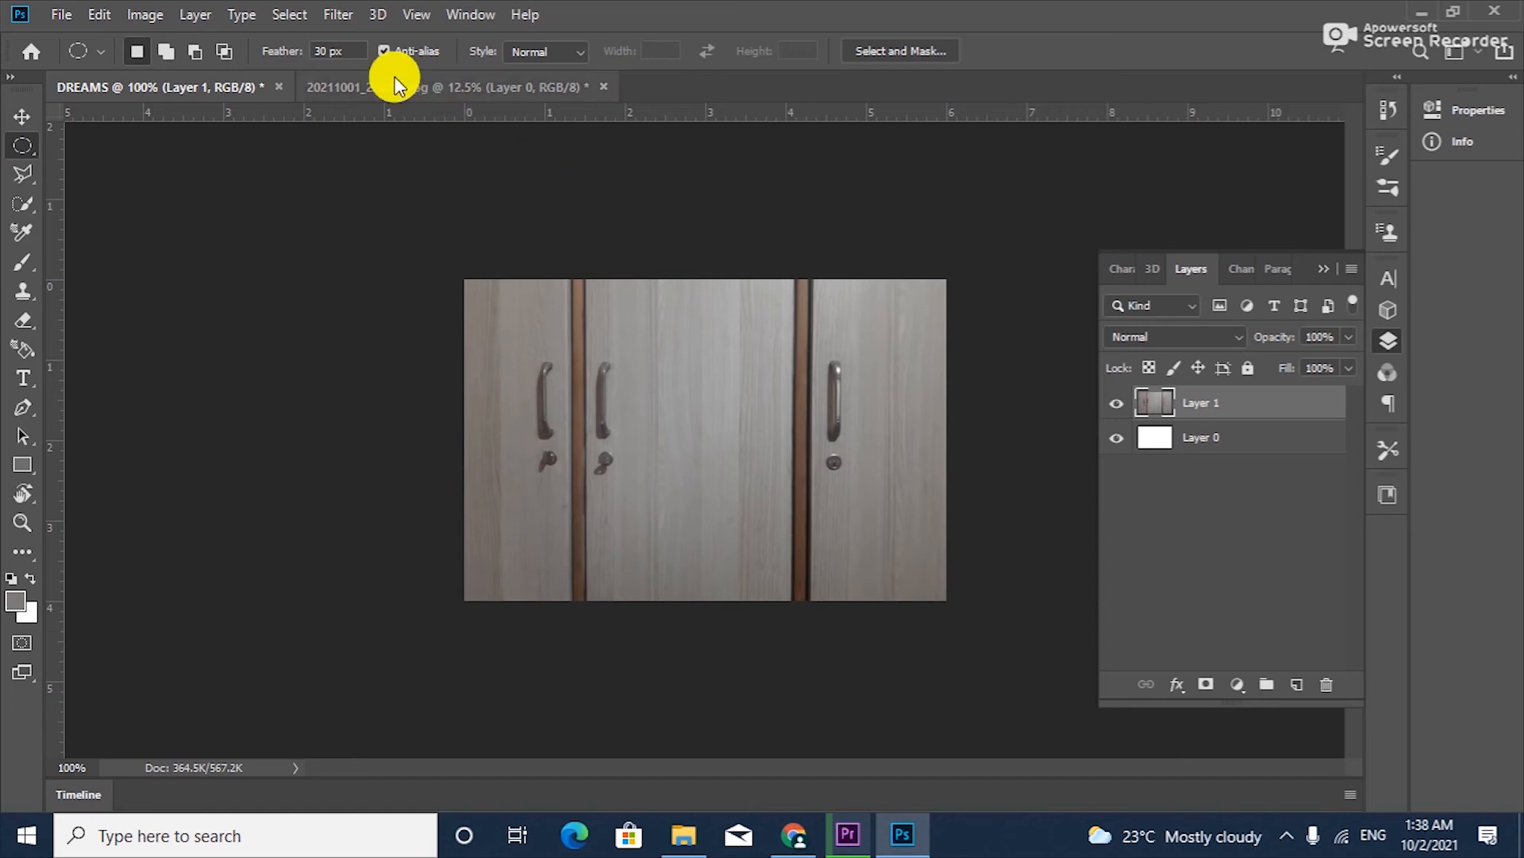
- Set the Elliptical Marquee's feather to 0 px
{"action": "left_click", "coordinate": [359, 51]}
{"action": "key", "text": "BackSpace"}
{"action": "type", "text": "0"}
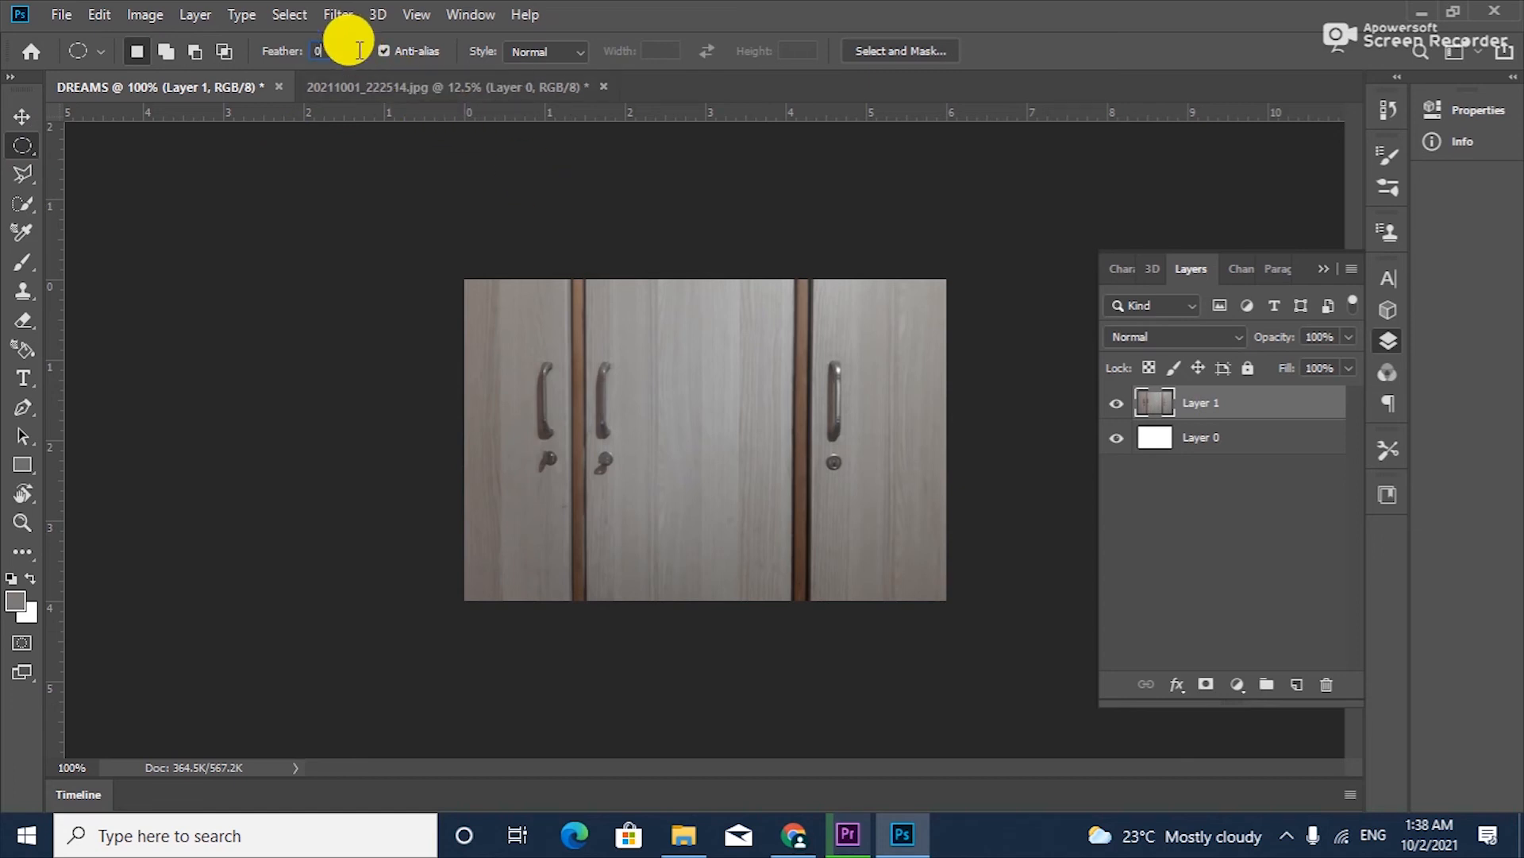
{"action": "key", "text": "Return"}
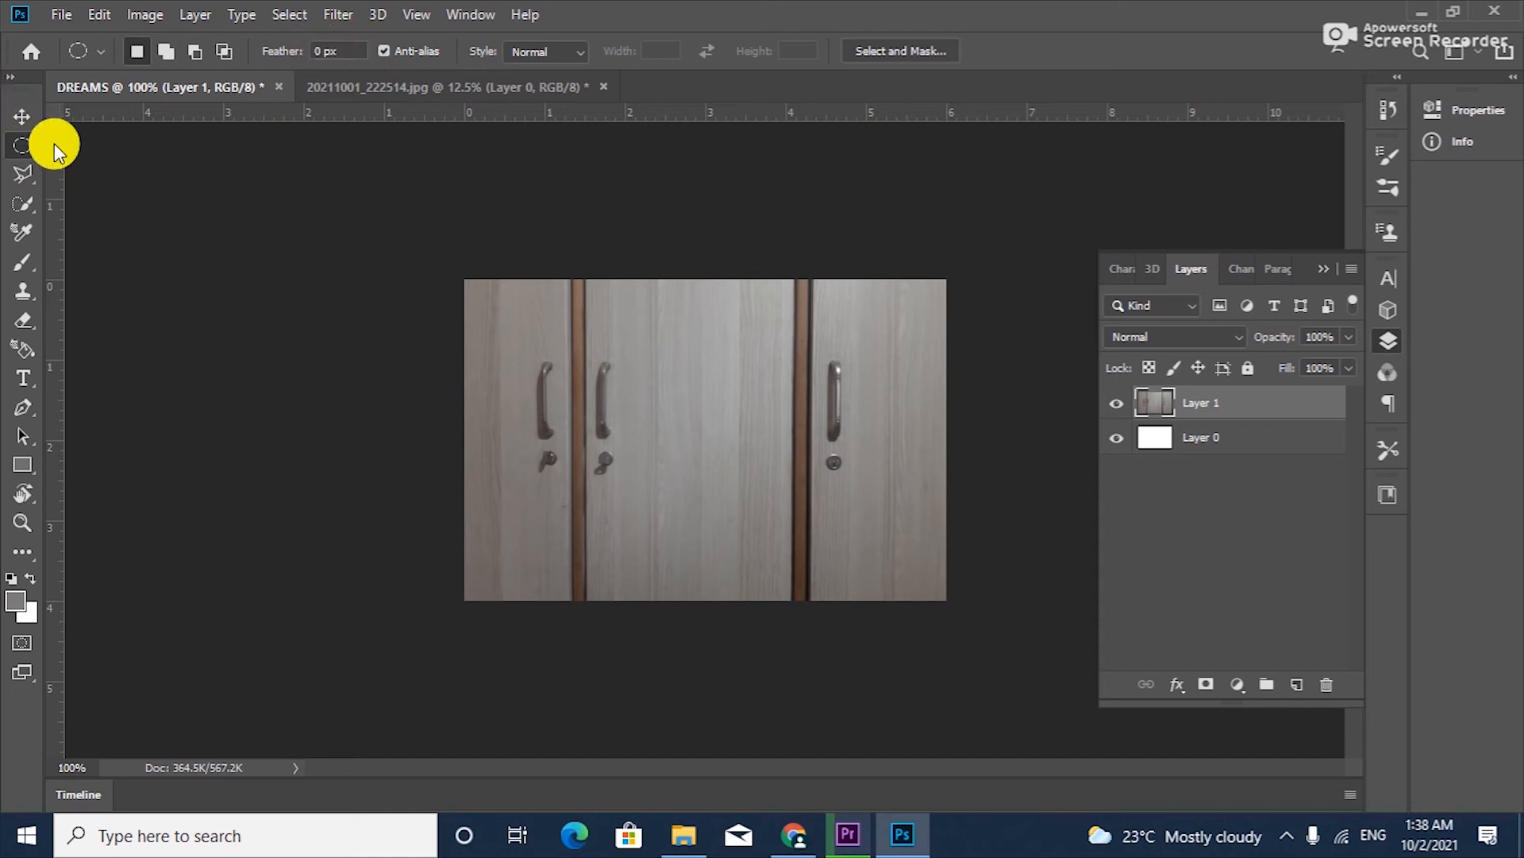
- Draw a square selection about 1.5 in wide on the middle door with the Rectangular Marquee and delete it from Layer 1
{"action": "right_click", "coordinate": [24, 151]}
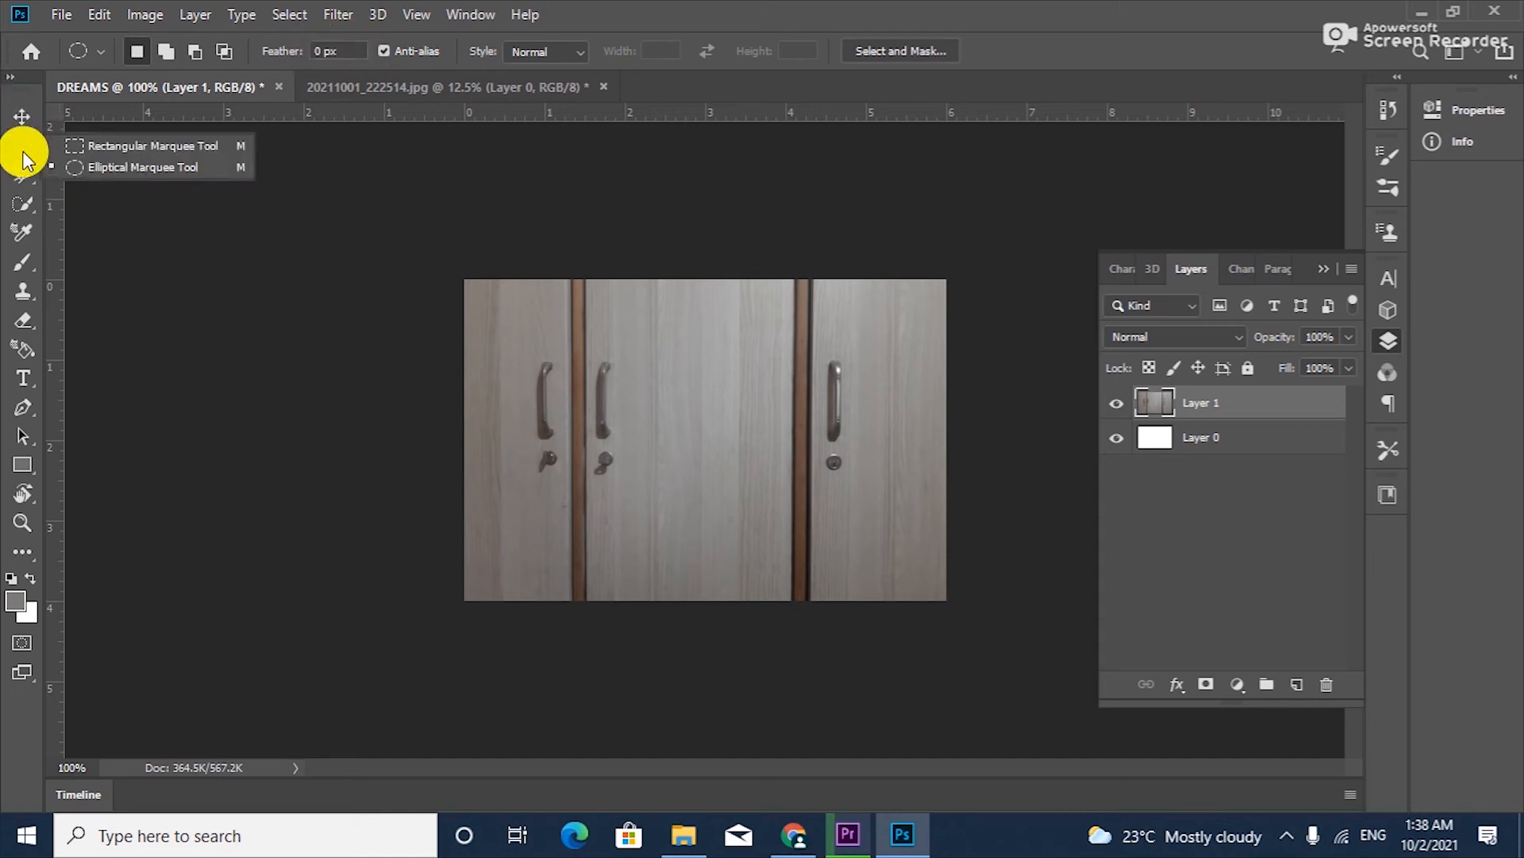
{"action": "left_click", "coordinate": [92, 149]}
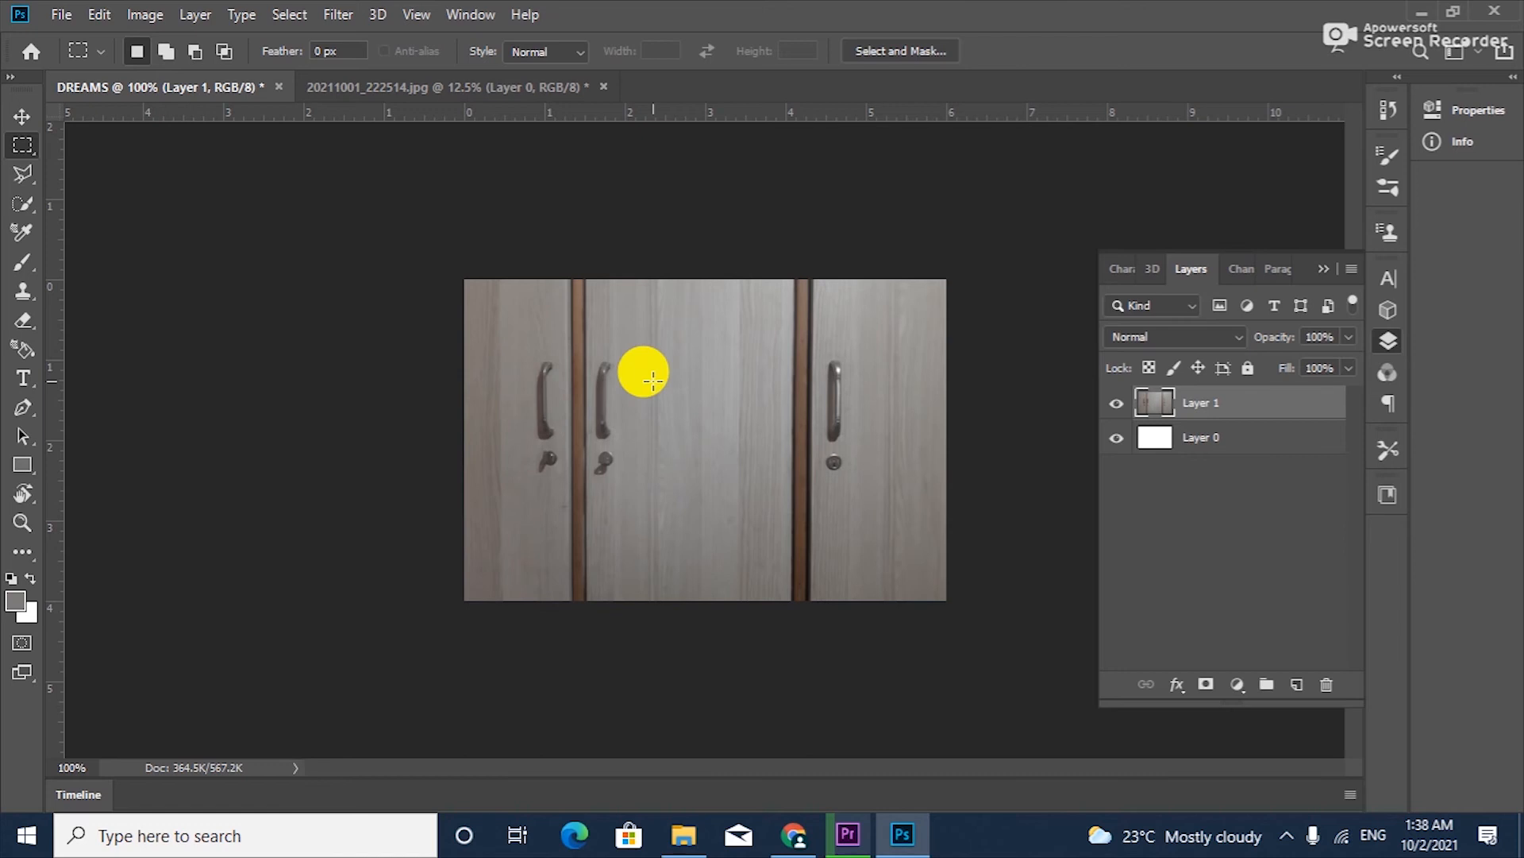
{"action": "left_click_drag", "start_coordinate": [652, 381], "coordinate": [766, 570]}
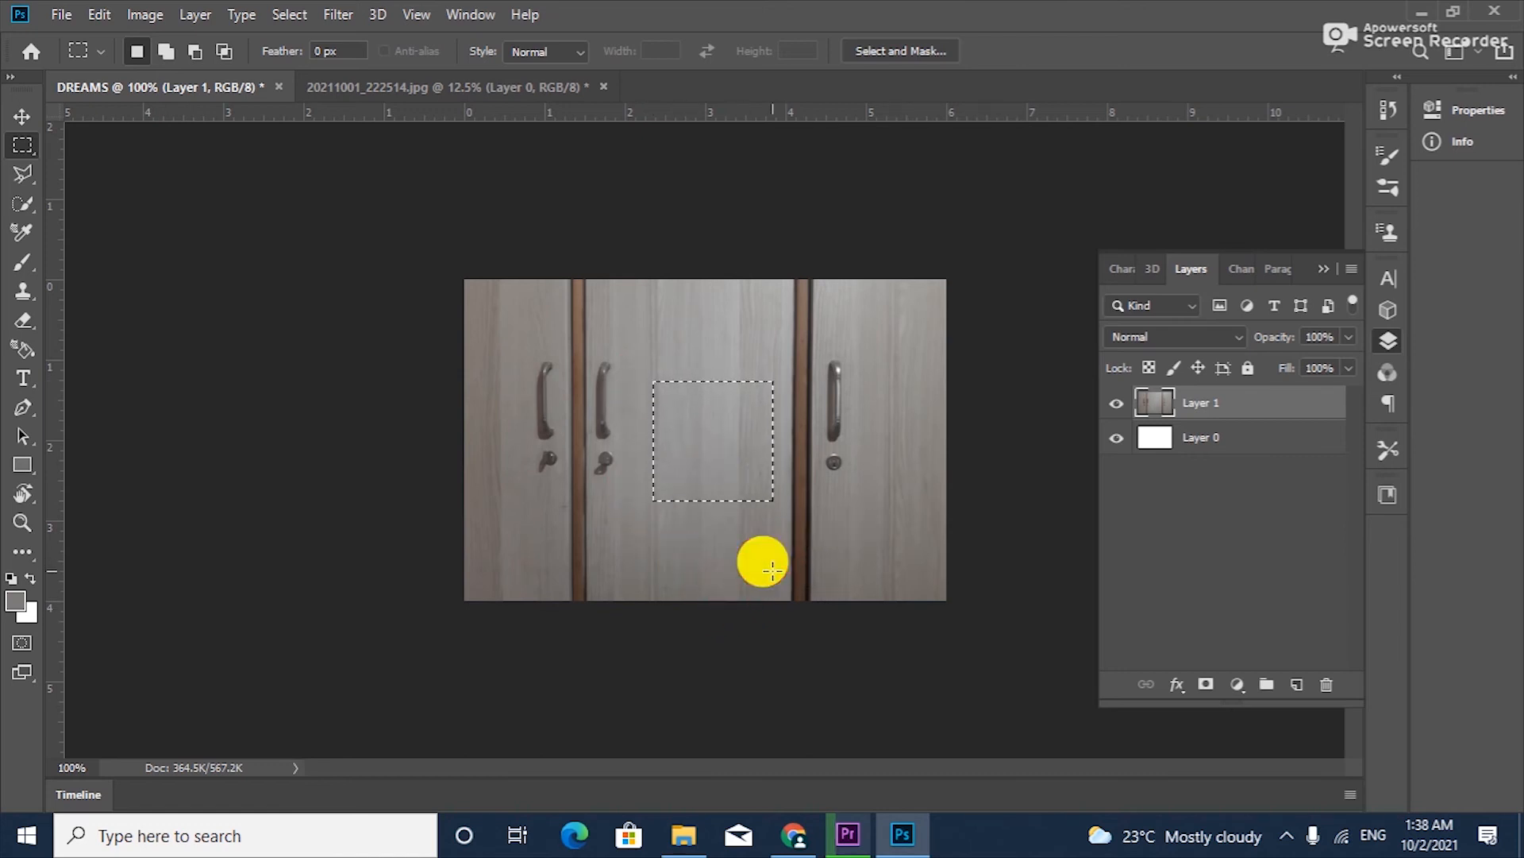
{"action": "key", "text": "Delete"}
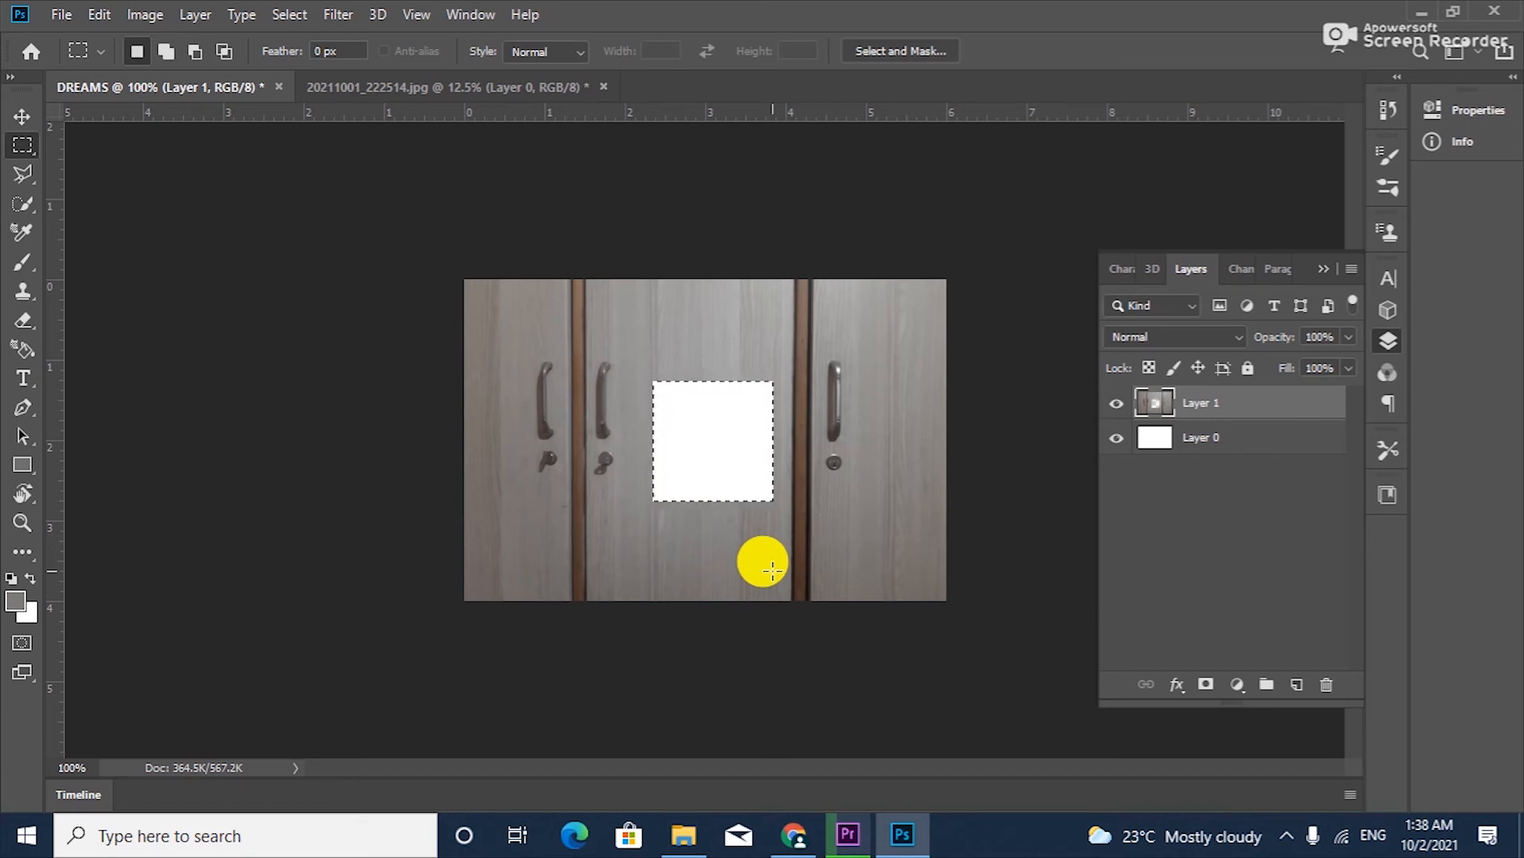
- Undo the square deletion on the middle door and clear the selection
{"action": "key", "text": "ctrl+d"}
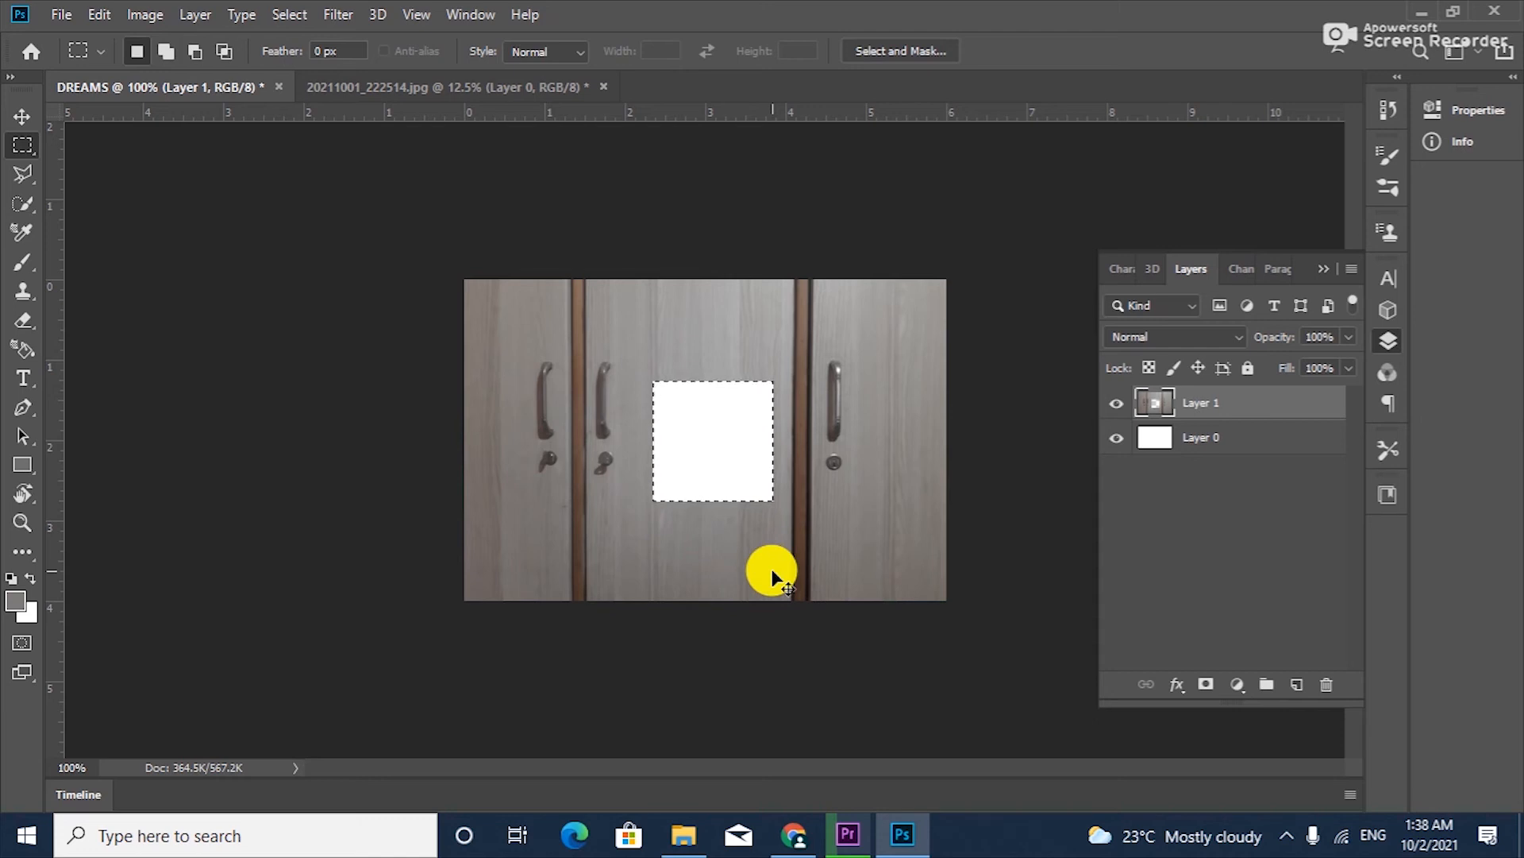
{"action": "key", "text": "ctrl+z"}
{"action": "key", "text": "ctrl+d"}
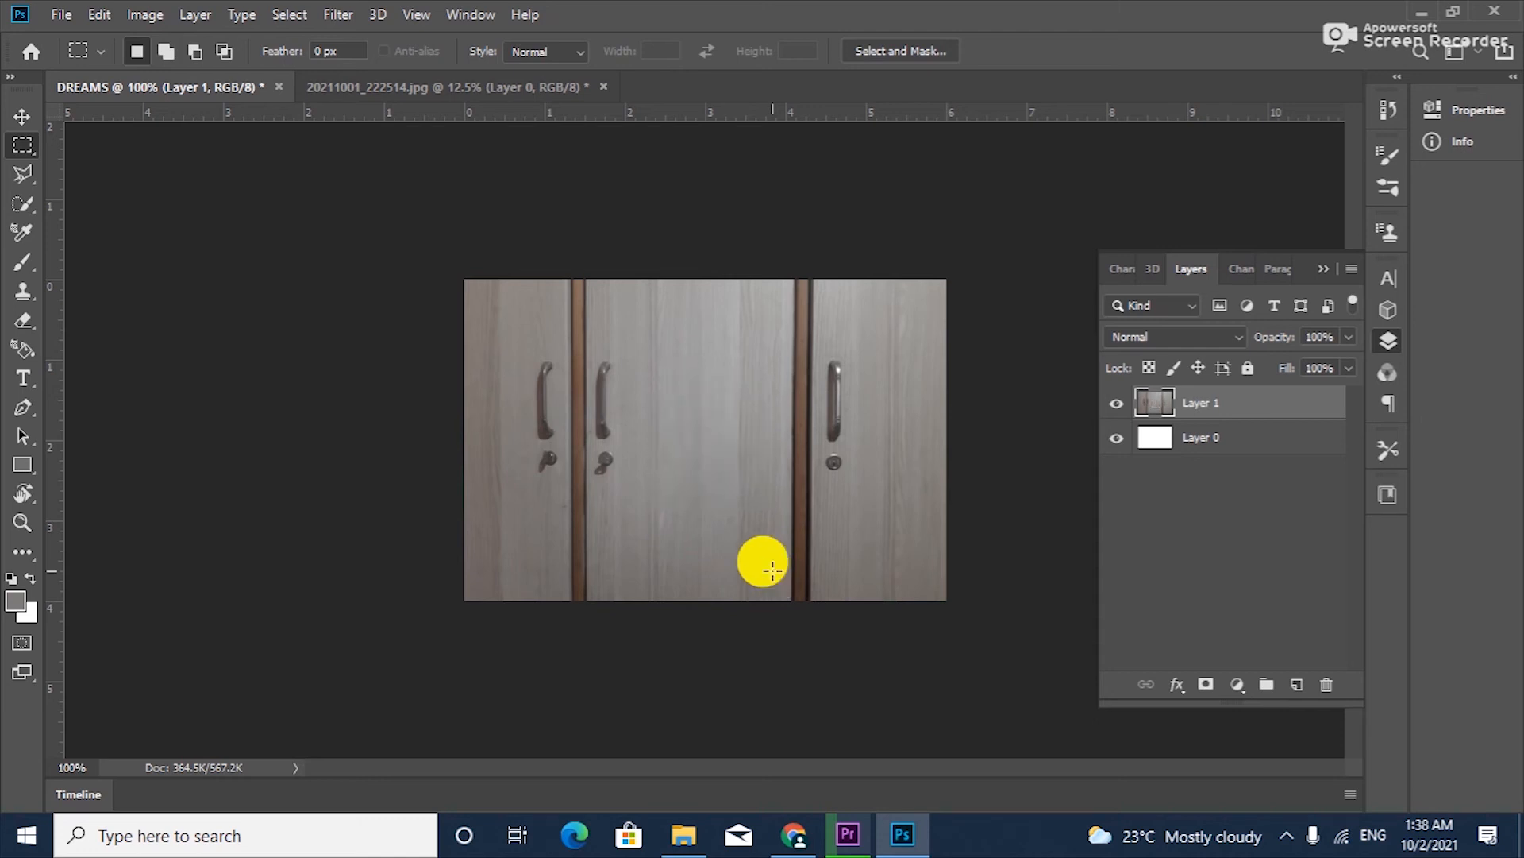
- Set the Rectangular Marquee's feather to 30 px, select a small area on the middle door, and delete it from Layer 1 five times
{"action": "left_click", "coordinate": [351, 51]}
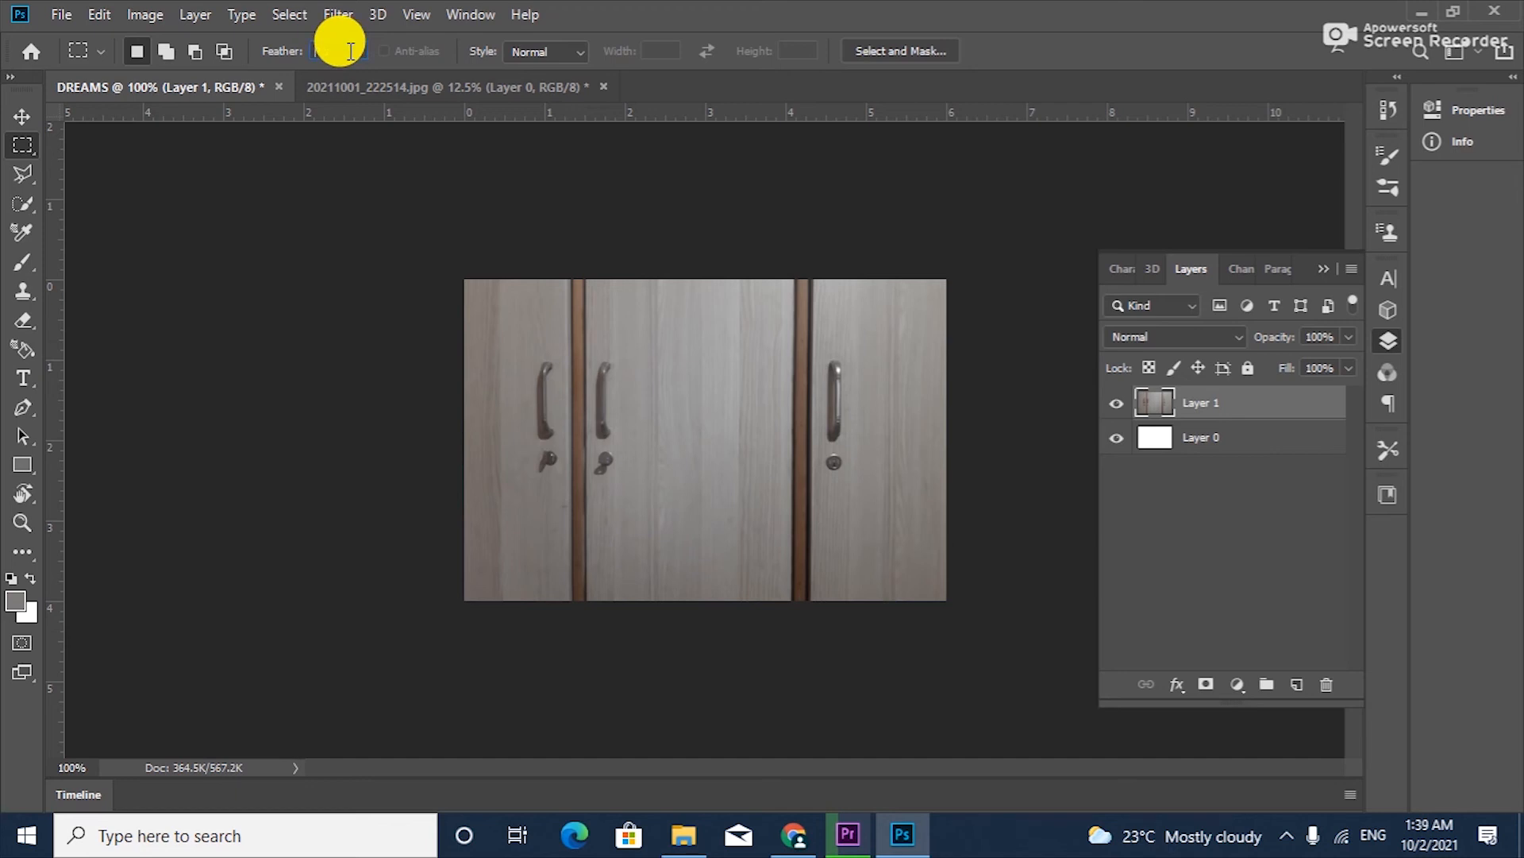
{"action": "type", "text": "5"}
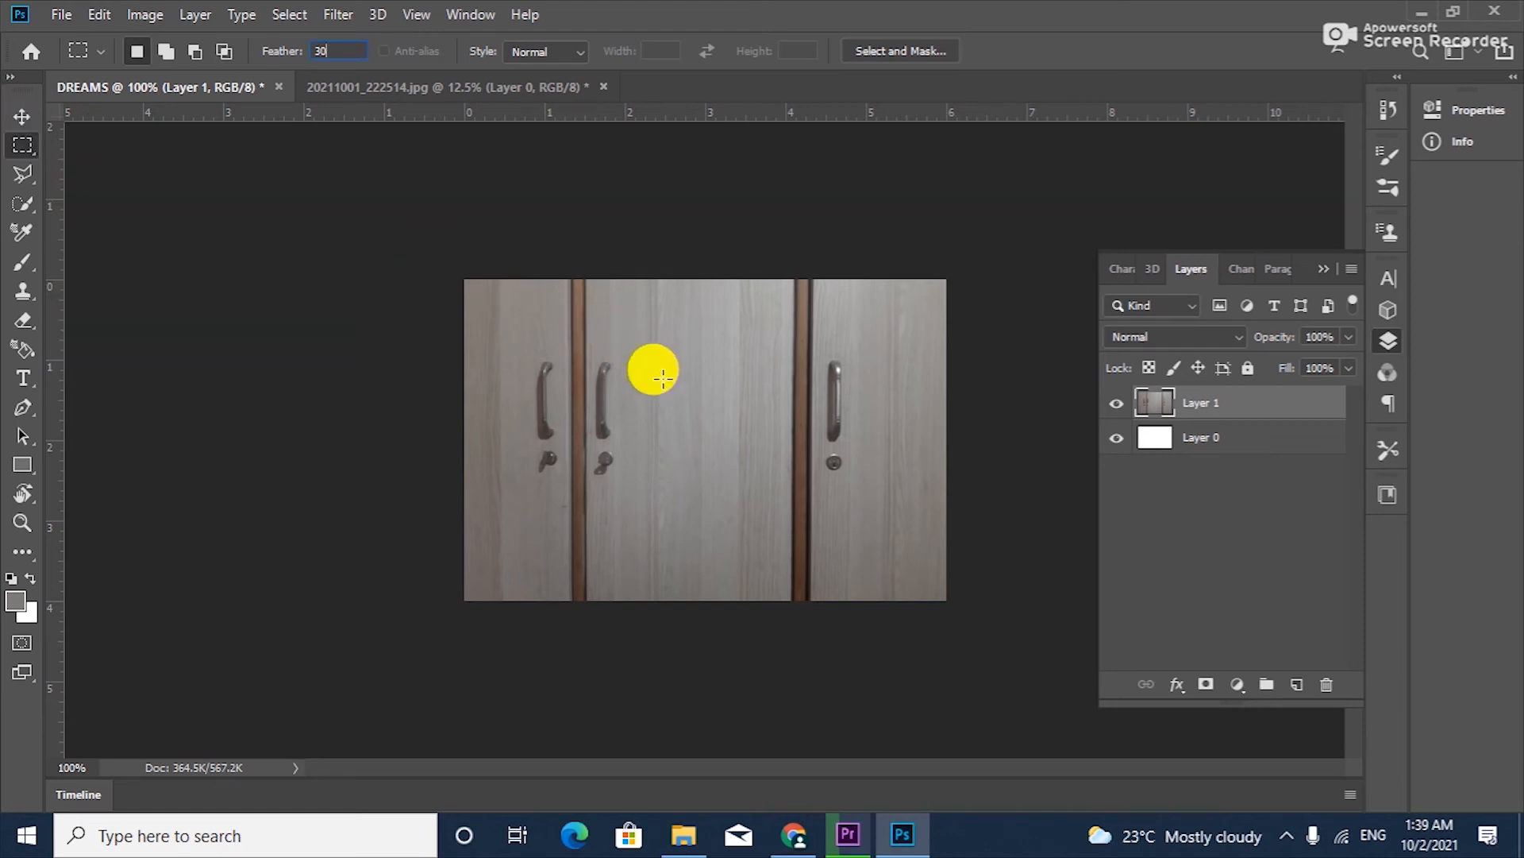
{"action": "left_click_drag", "start_coordinate": [653, 378], "coordinate": [728, 466]}
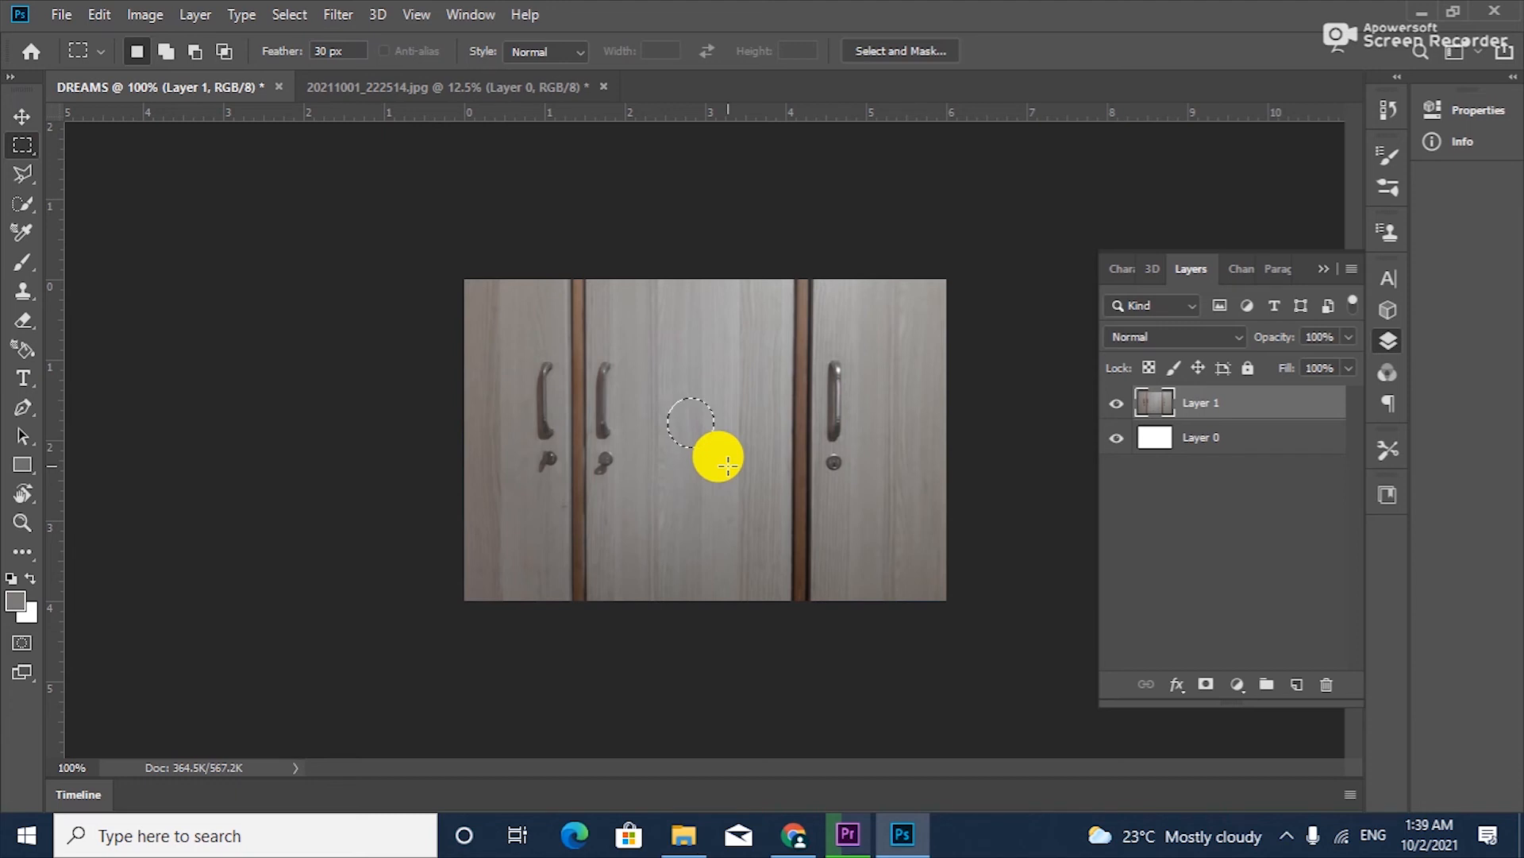
{"action": "key", "text": "Delete"}
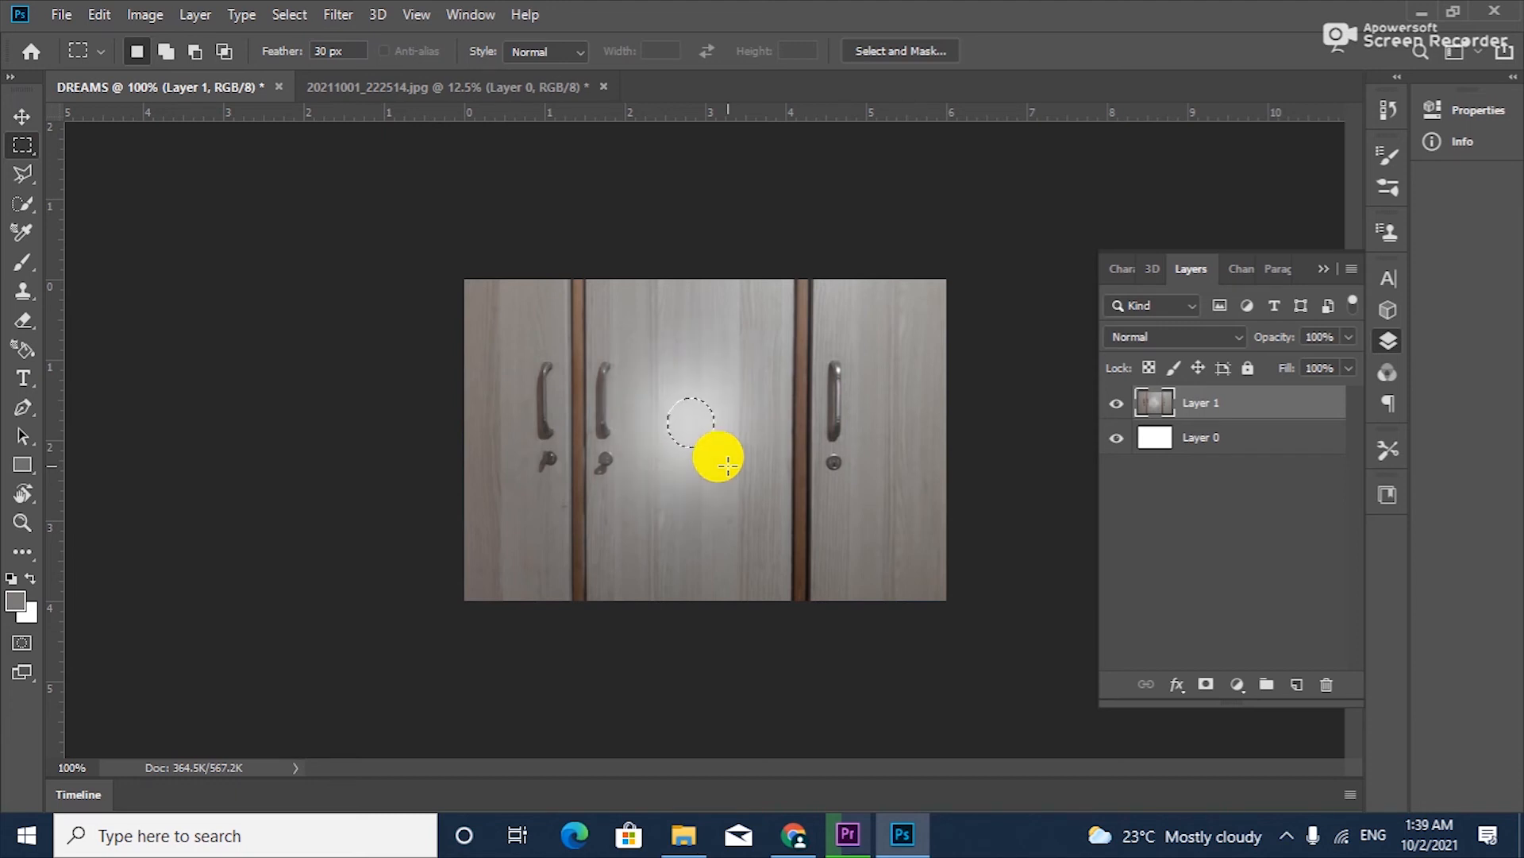
{"action": "key", "text": "Delete"}
{"action": "key", "text": "Delete"}
{"action": "key", "text": "Delete"}
{"action": "key", "text": "Delete"}
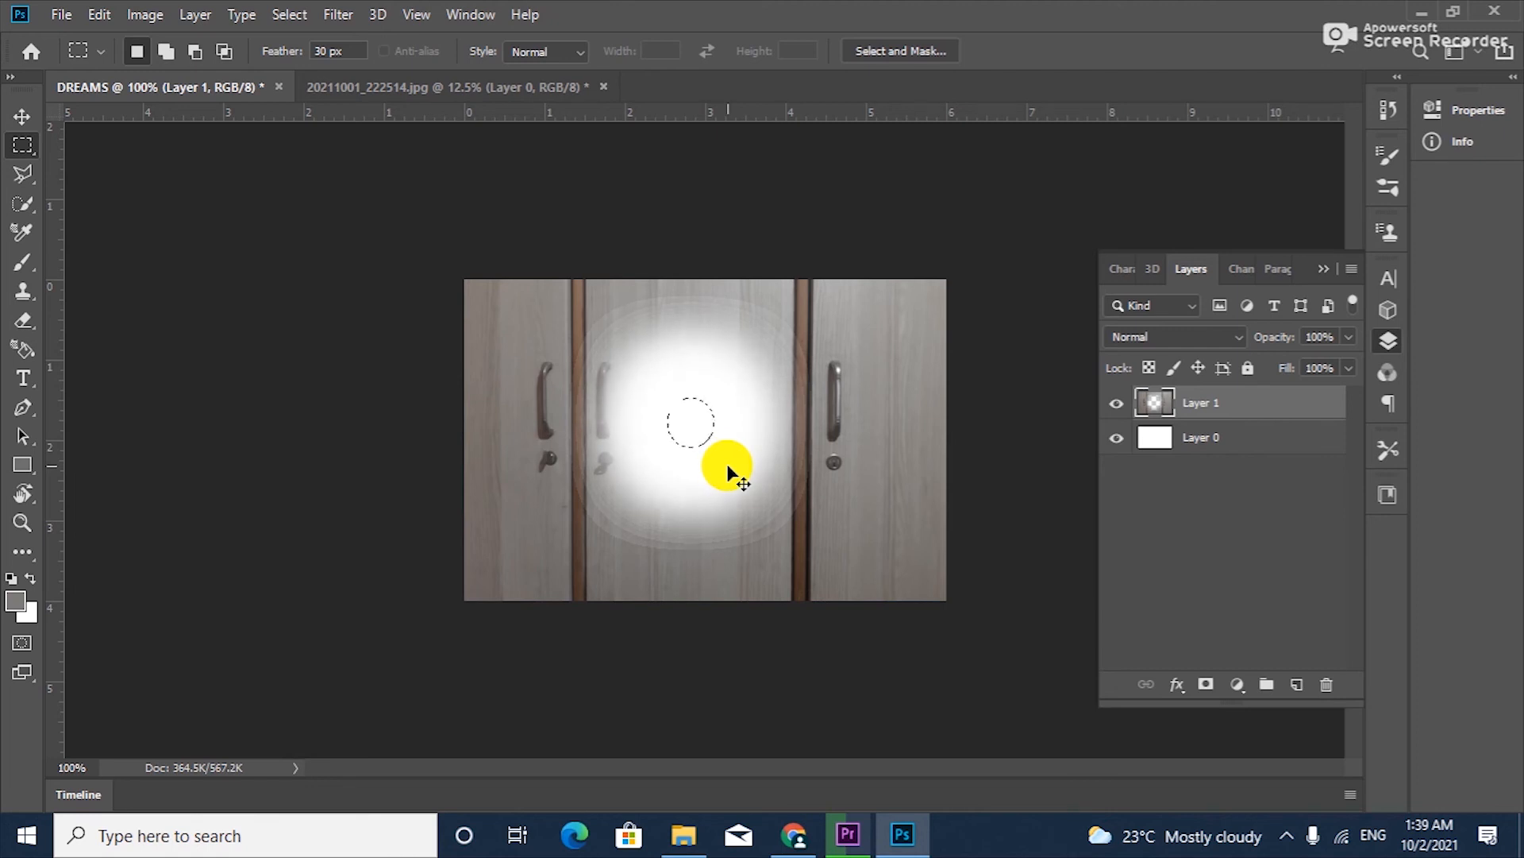
- Undo the repeated feathered deletions on the middle door
{"action": "key", "text": "ctrl+z"}
{"action": "key", "text": "ctrl+z"}
{"action": "key", "text": "ctrl+z"}
{"action": "key", "text": "ctrl+z"}
{"action": "key", "text": "ctrl+z"}
{"action": "key", "text": "ctrl+z"}
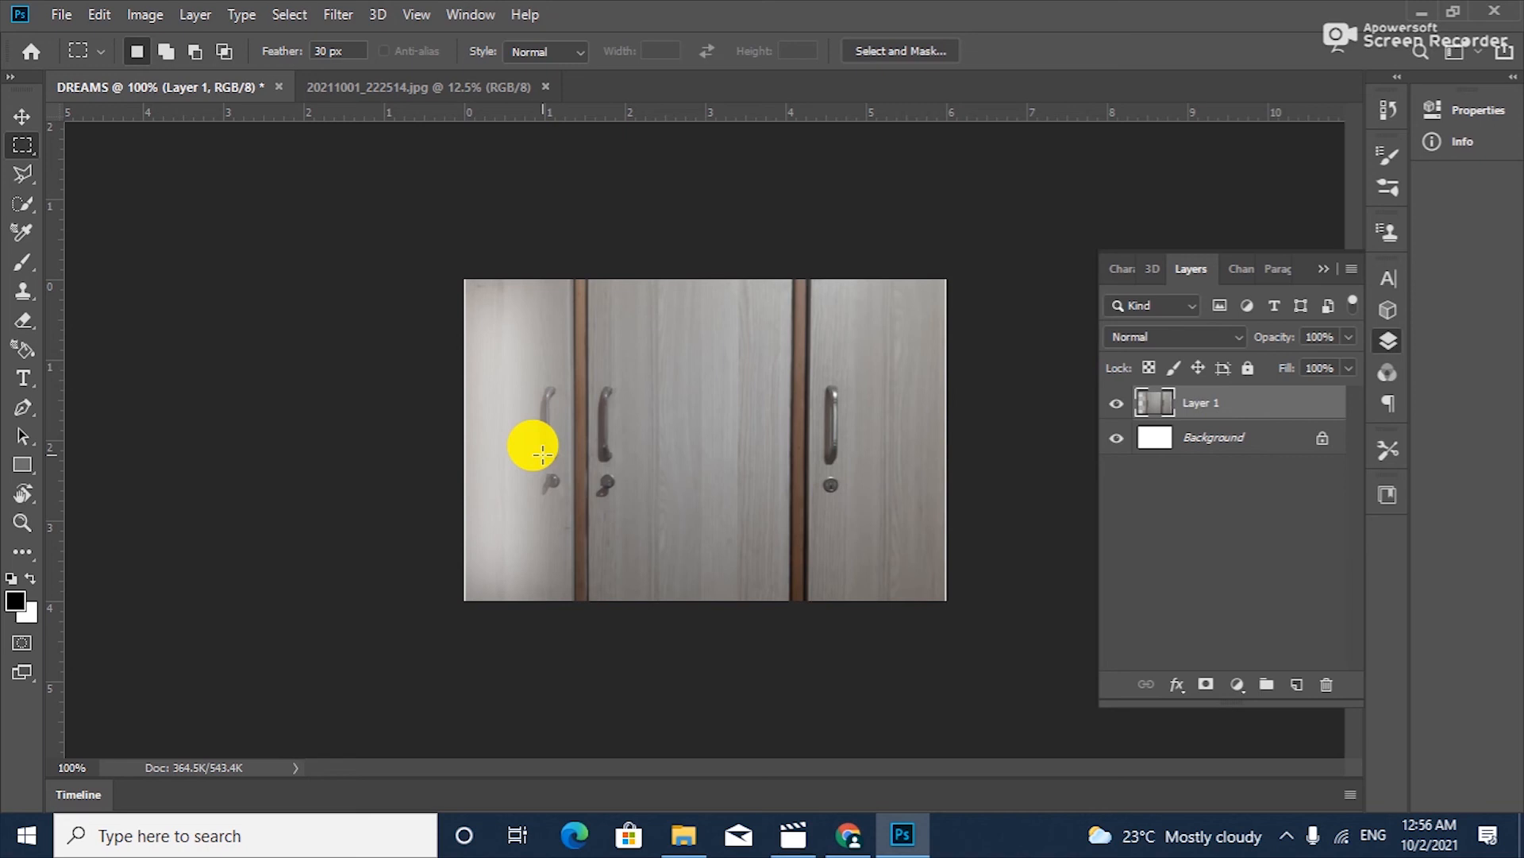
- Undo the feathered deletions along the photo's left edge
{"action": "key", "text": "ctrl+z"}
{"action": "key", "text": "ctrl+z"}
{"action": "key", "text": "ctrl+z"}
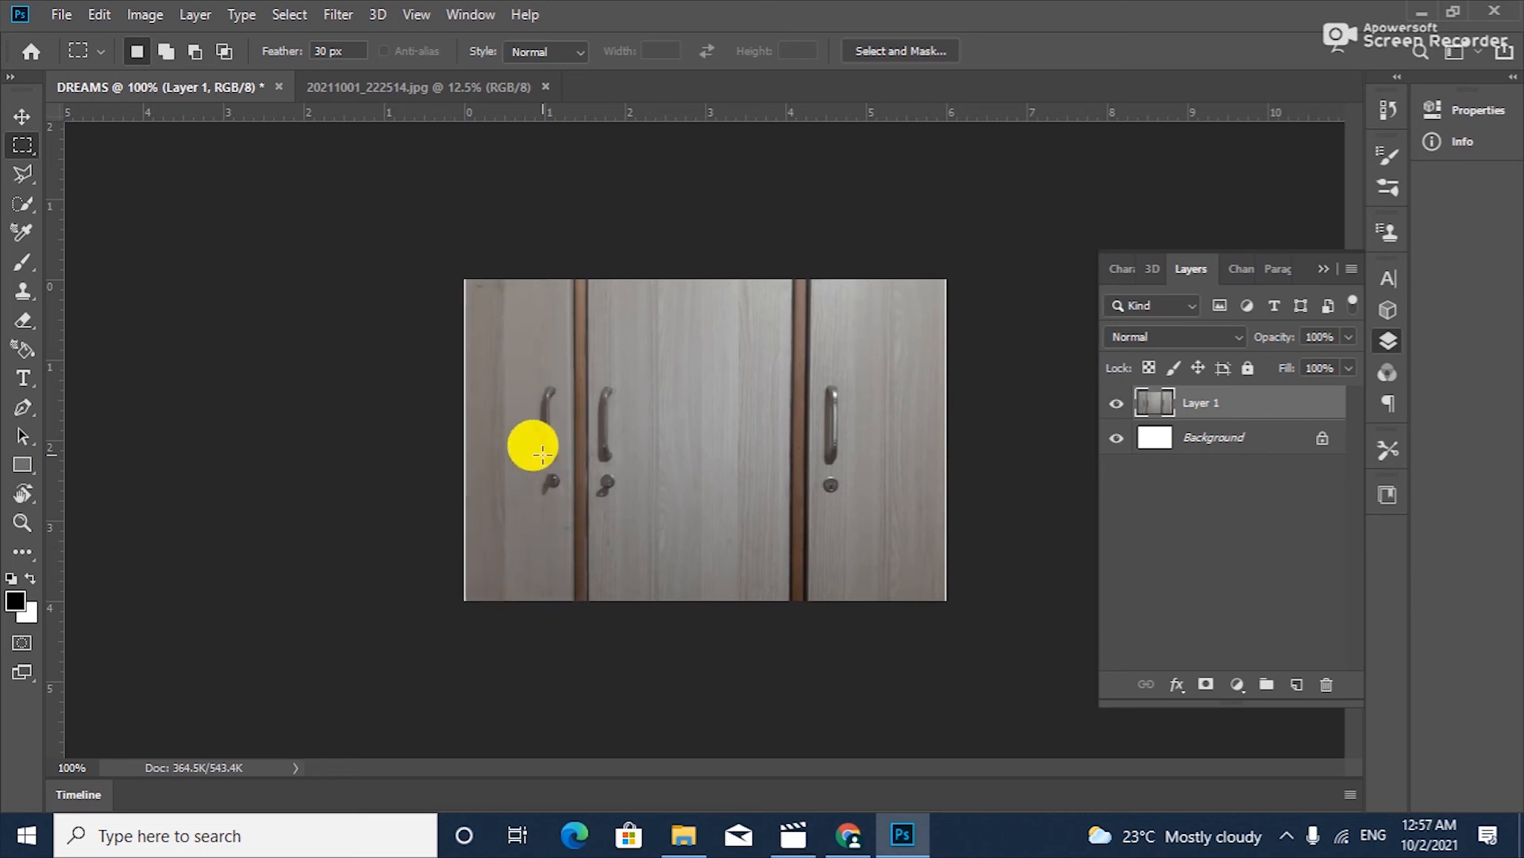
- Draw an Elliptical Marquee selection about 2 x 2.2 in around the handles of the left and middle doors
{"action": "left_click", "coordinate": [32, 145]}
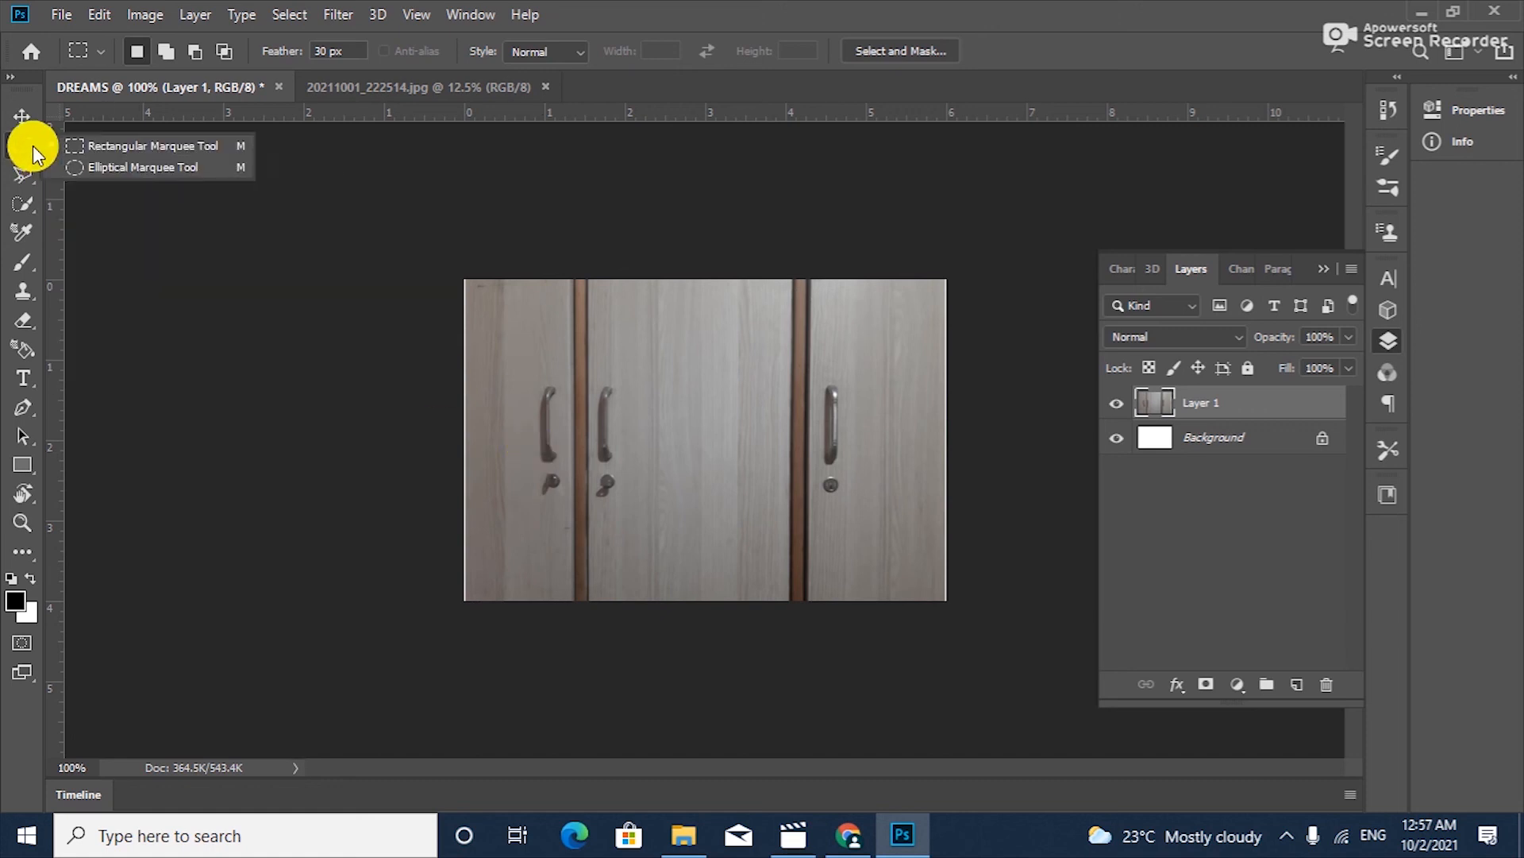
{"action": "left_click", "coordinate": [124, 165]}
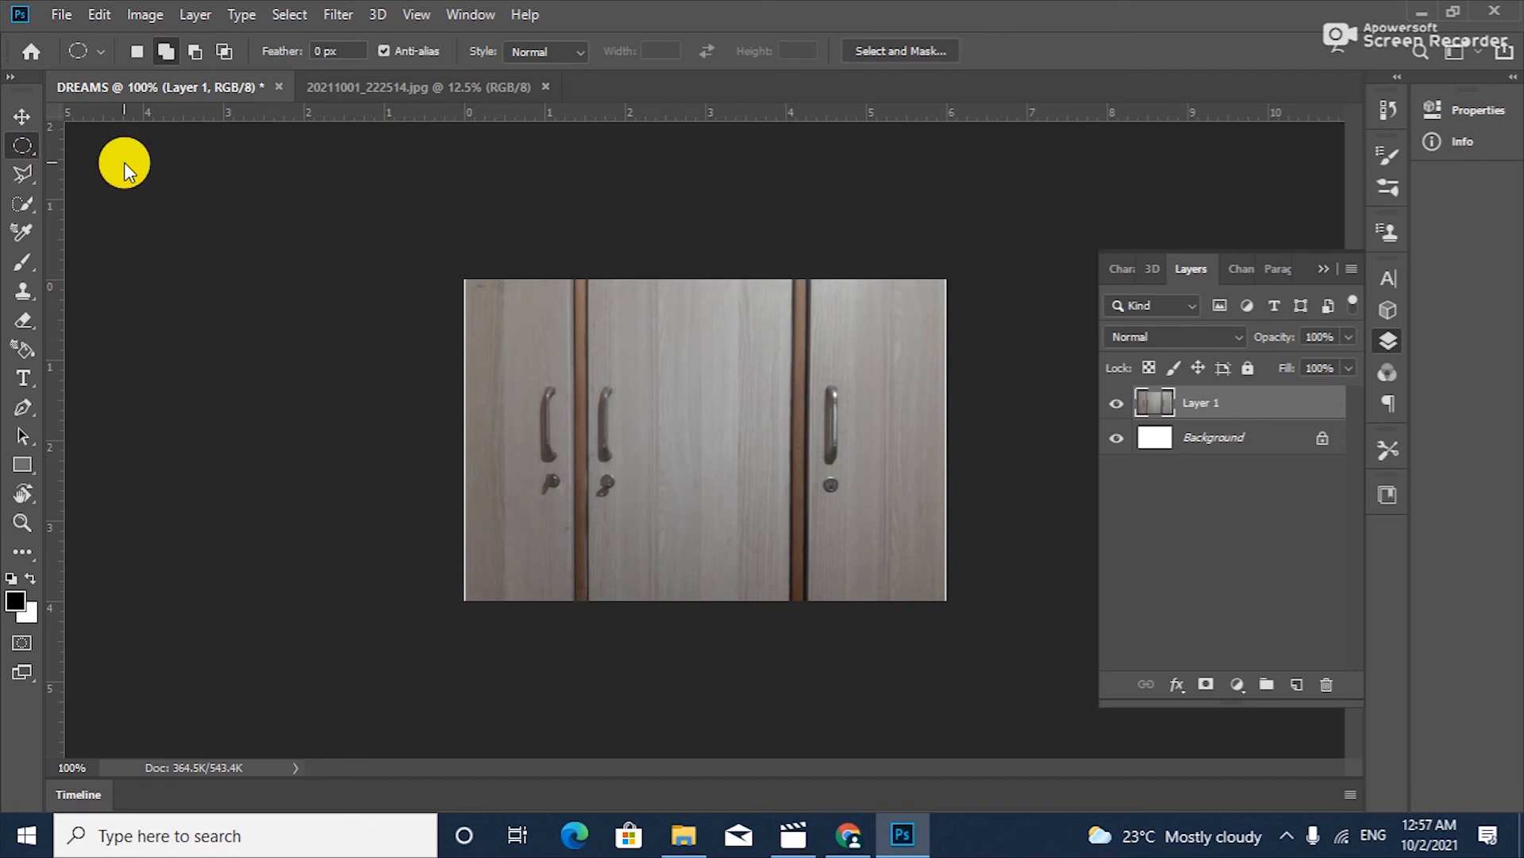
{"action": "left_click_drag", "start_coordinate": [514, 358], "coordinate": [682, 545]}
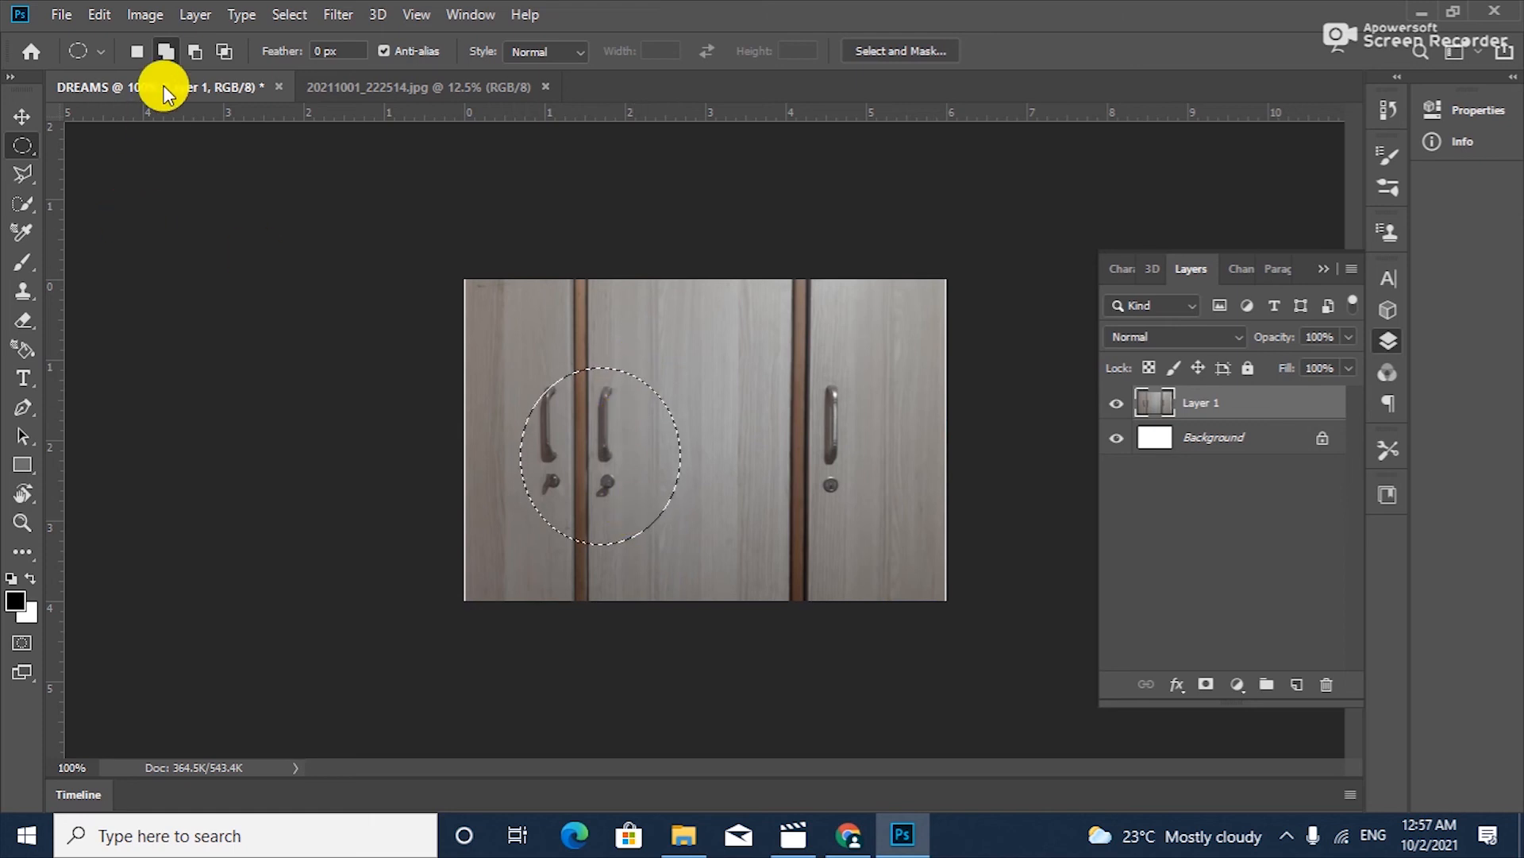
- Subtract a narrow ellipse about 0.45 x 1.25 in and a larger ellipse from the circular selection's upper right to leave a crescent
{"action": "left_click", "coordinate": [194, 50]}
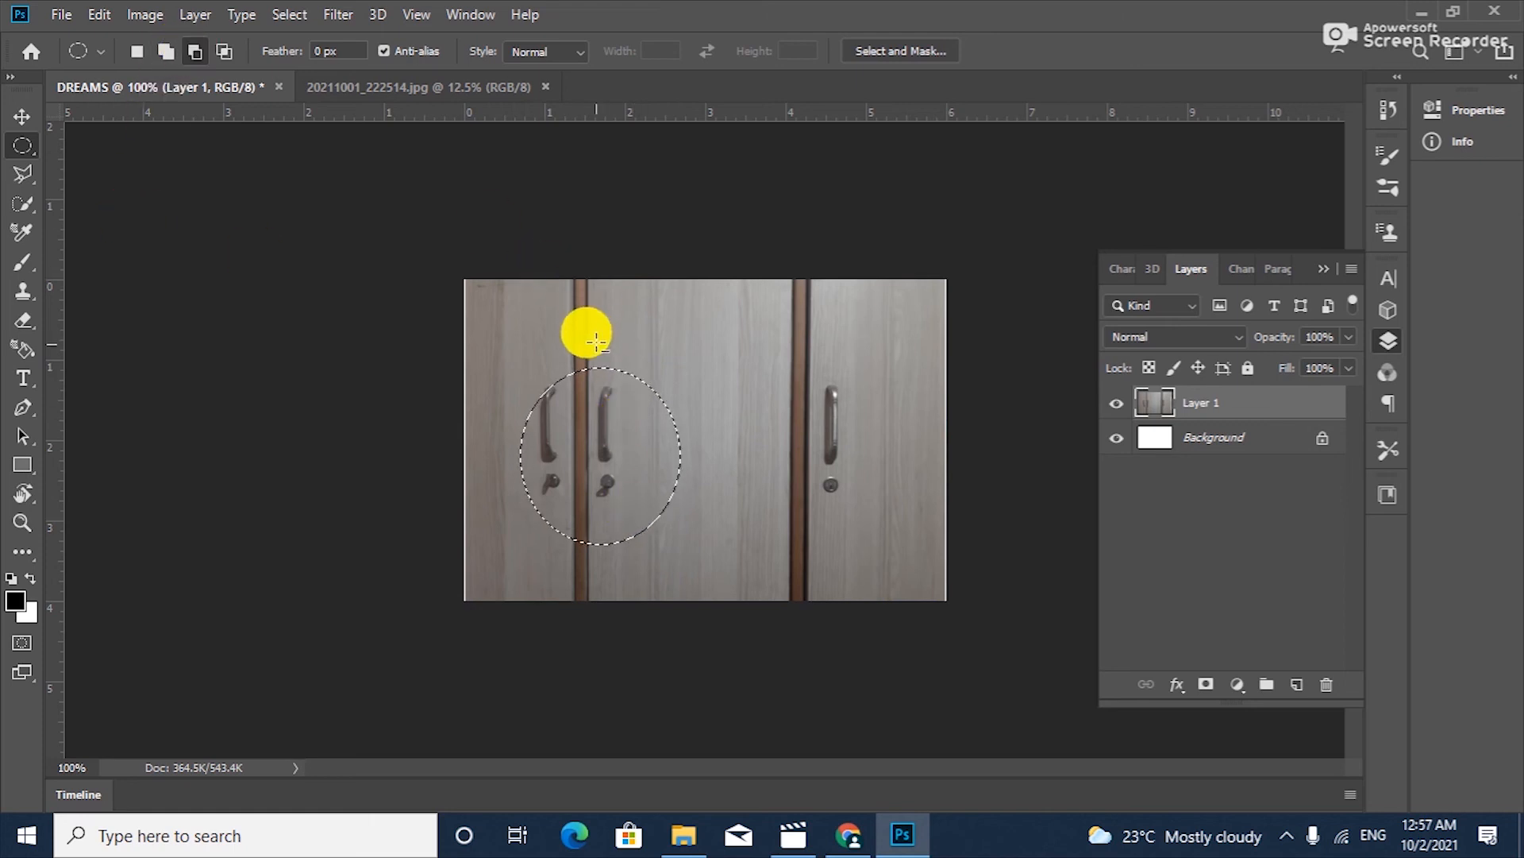
{"action": "left_click_drag", "start_coordinate": [646, 362], "coordinate": [610, 387]}
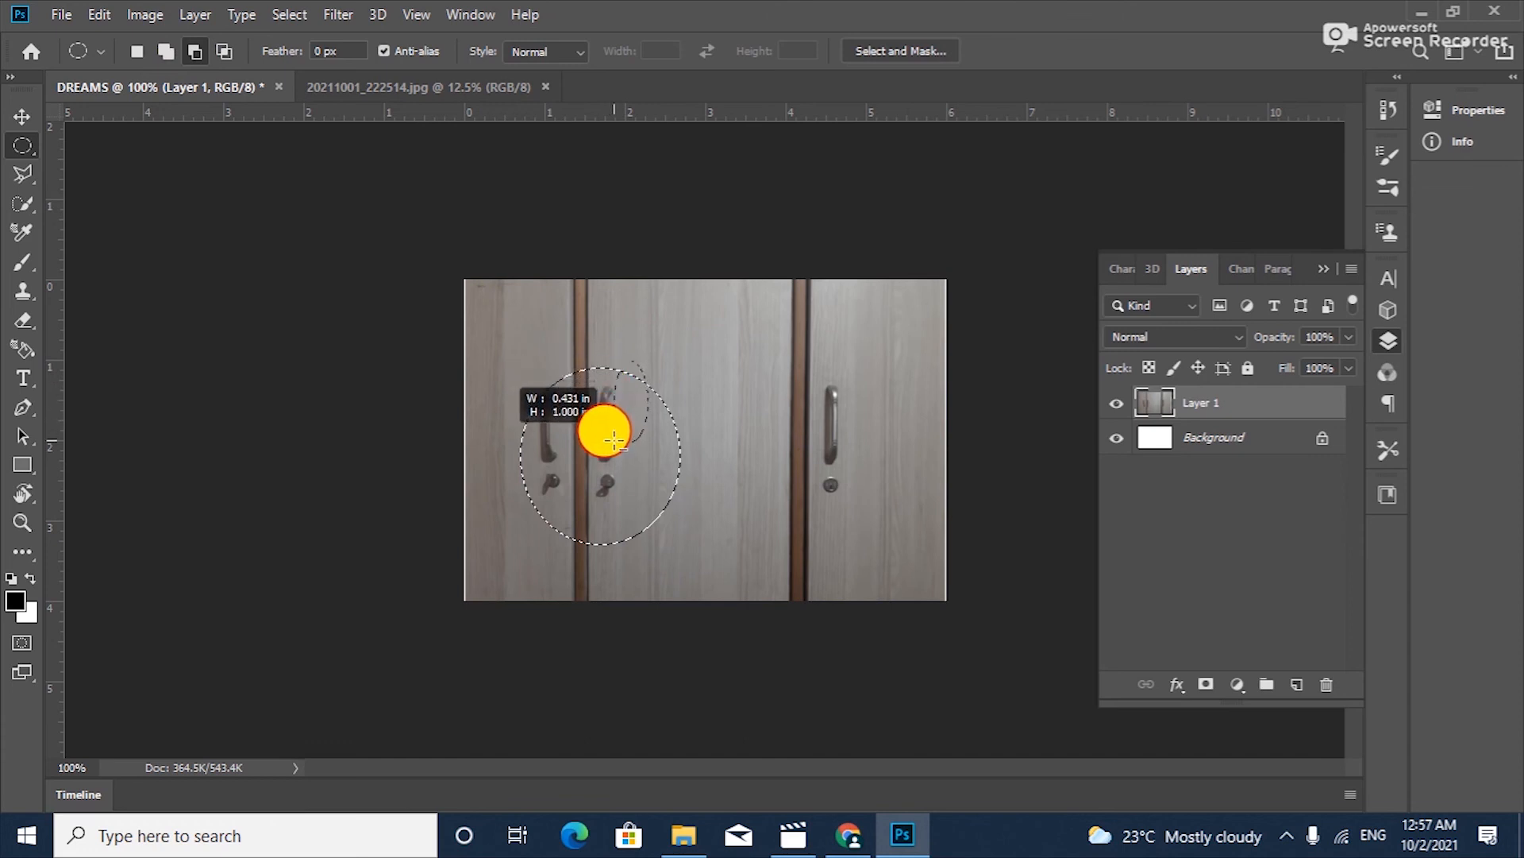
{"action": "left_click_drag", "start_coordinate": [613, 452], "coordinate": [613, 459]}
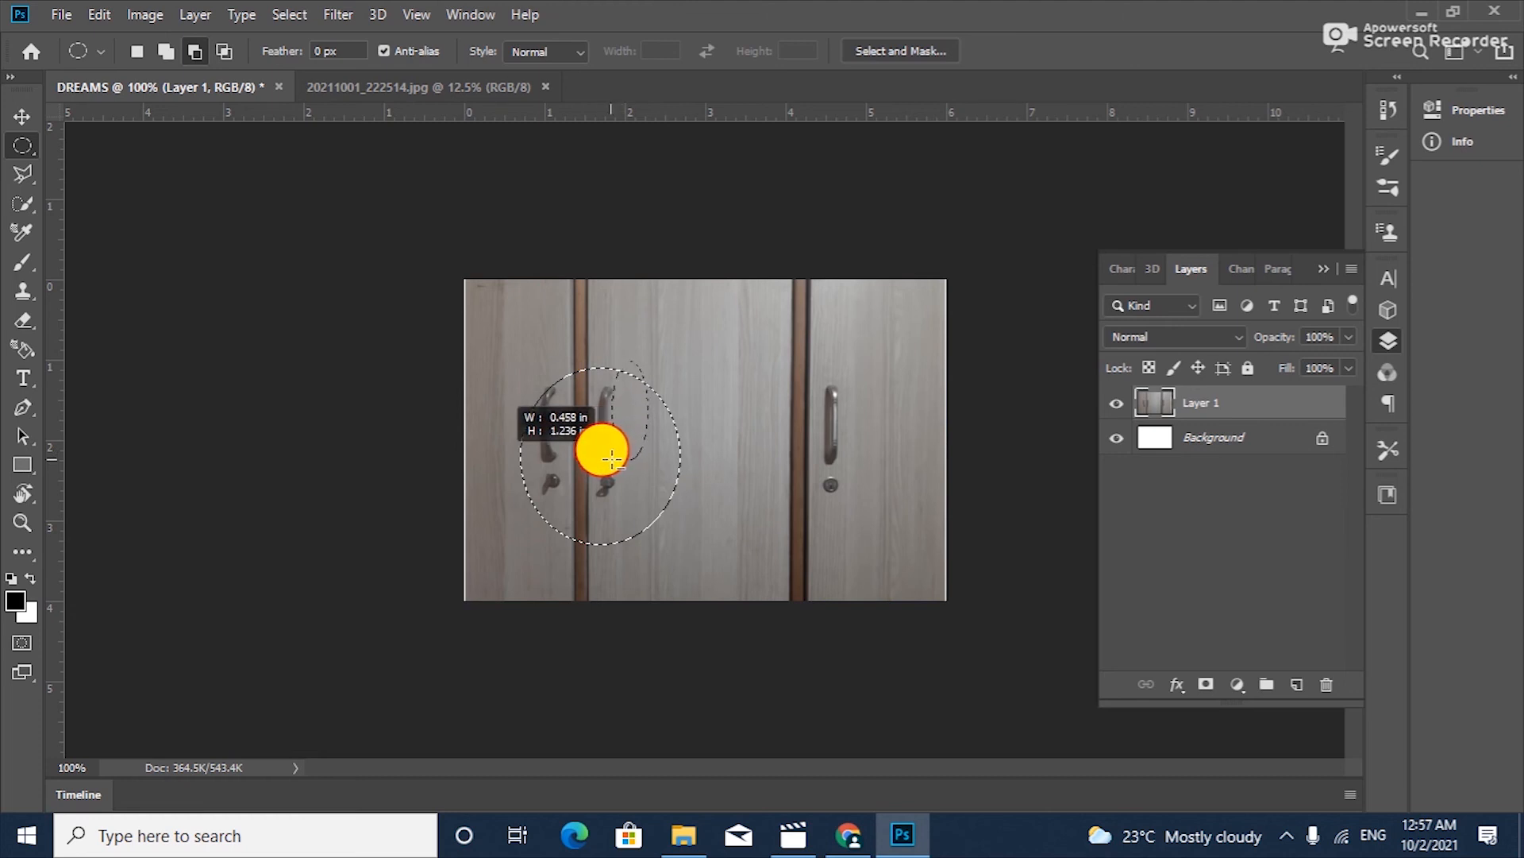
{"action": "left_click_drag", "start_coordinate": [618, 463], "coordinate": [614, 460]}
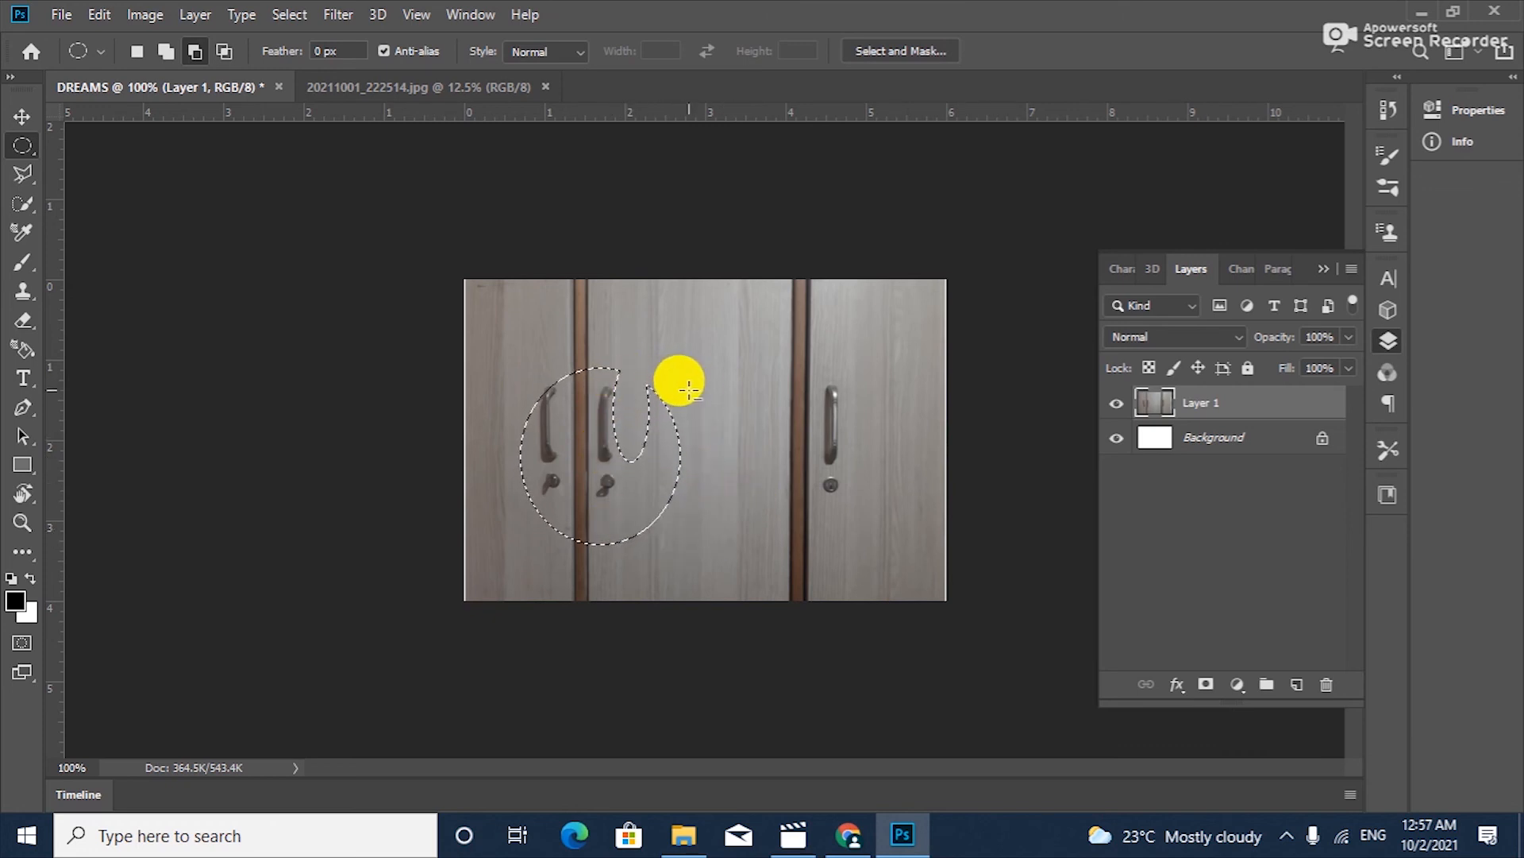
{"action": "left_click_drag", "start_coordinate": [687, 388], "coordinate": [589, 407]}
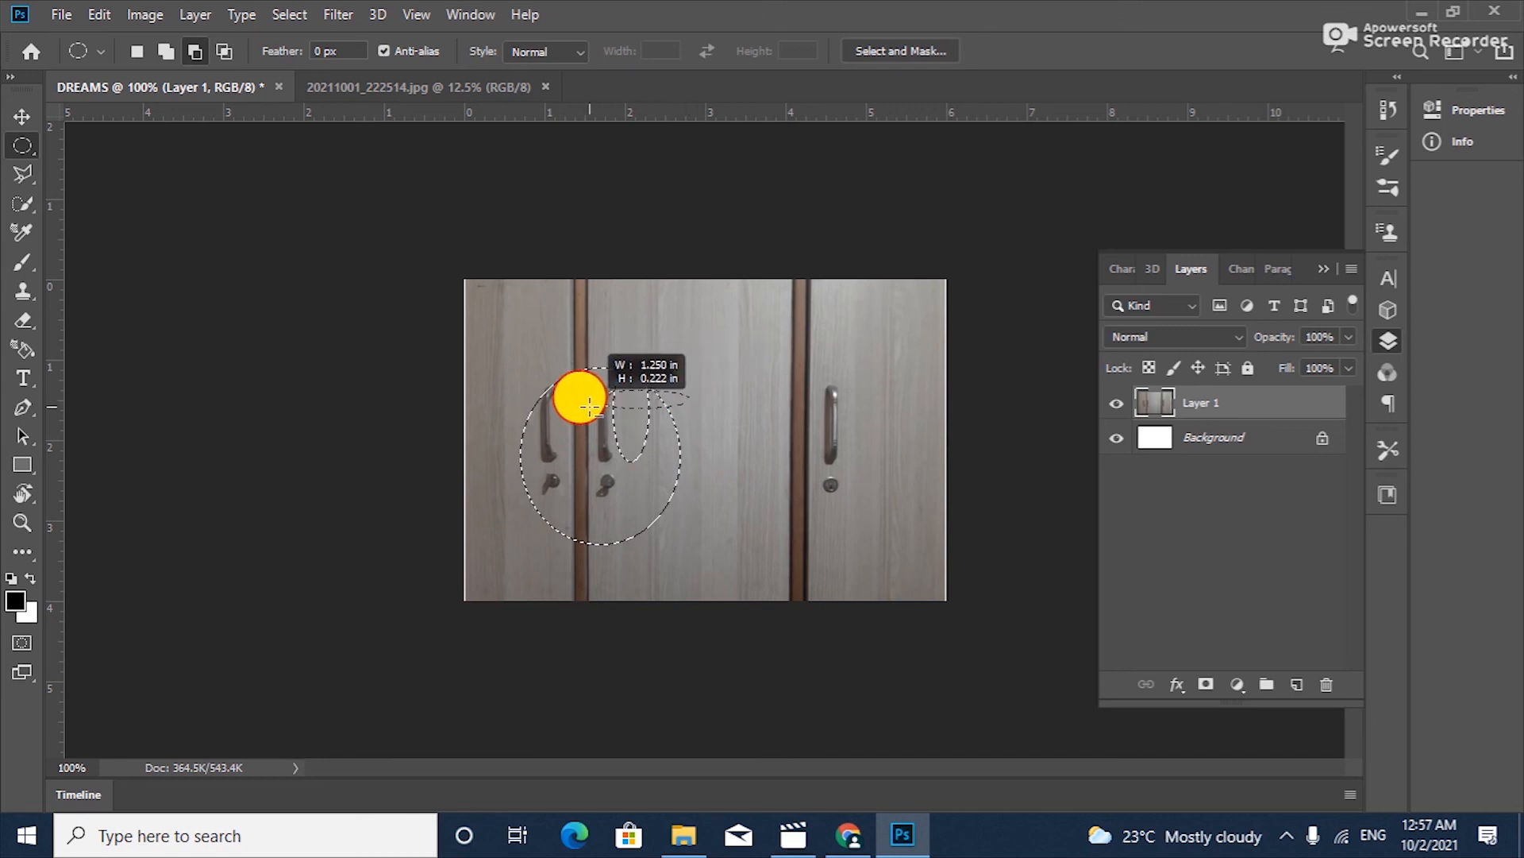
{"action": "left_click_drag", "start_coordinate": [607, 566], "coordinate": [607, 514]}
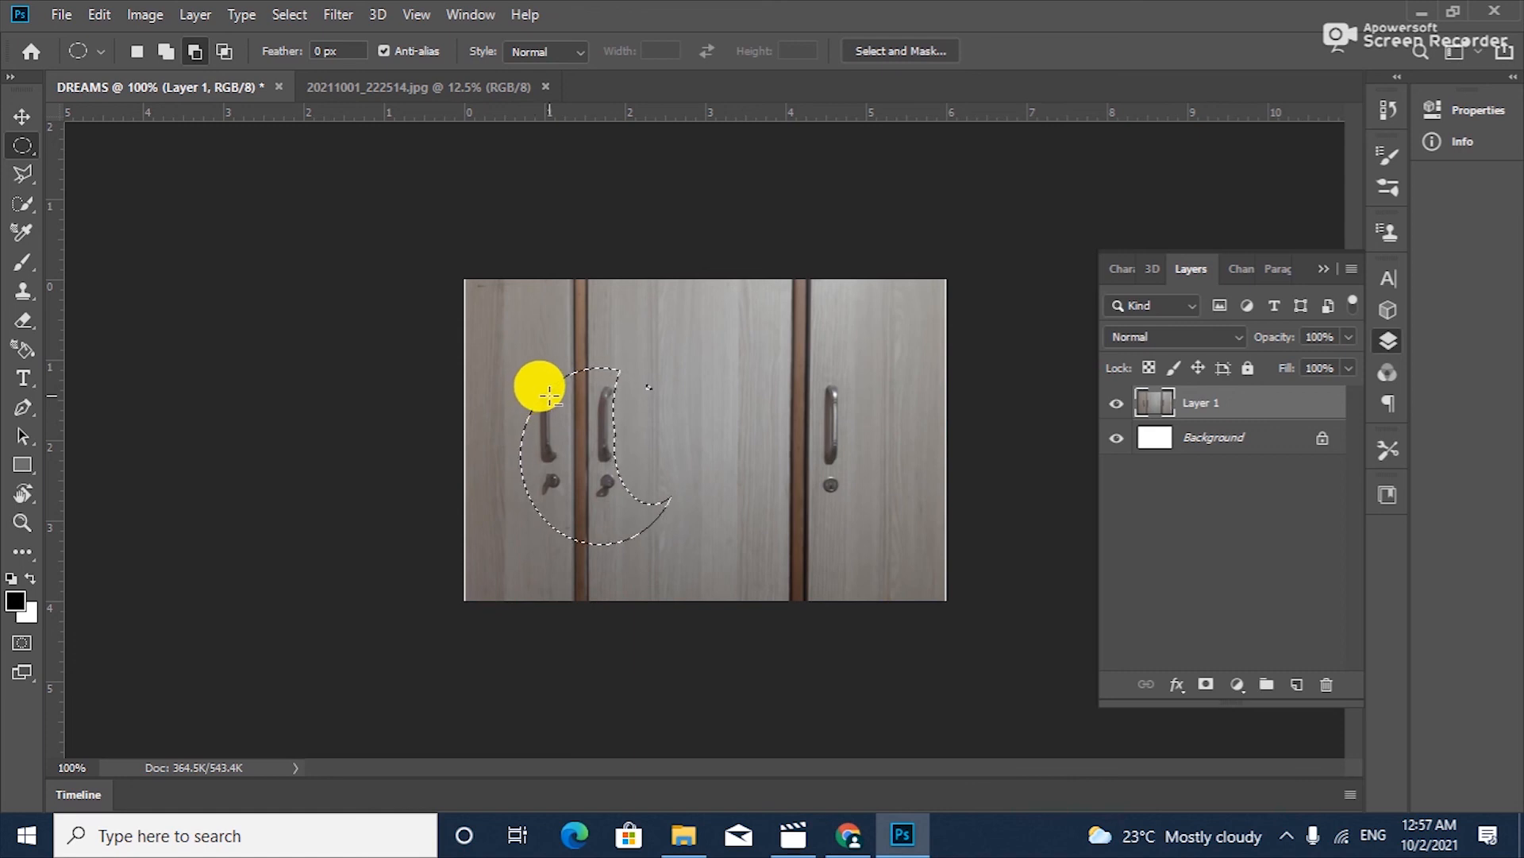
- Add a thin vertical ellipse about 0.1 x 0.6 in to the crescent selection at the left door handle's upper end
{"action": "left_click", "coordinate": [166, 51]}
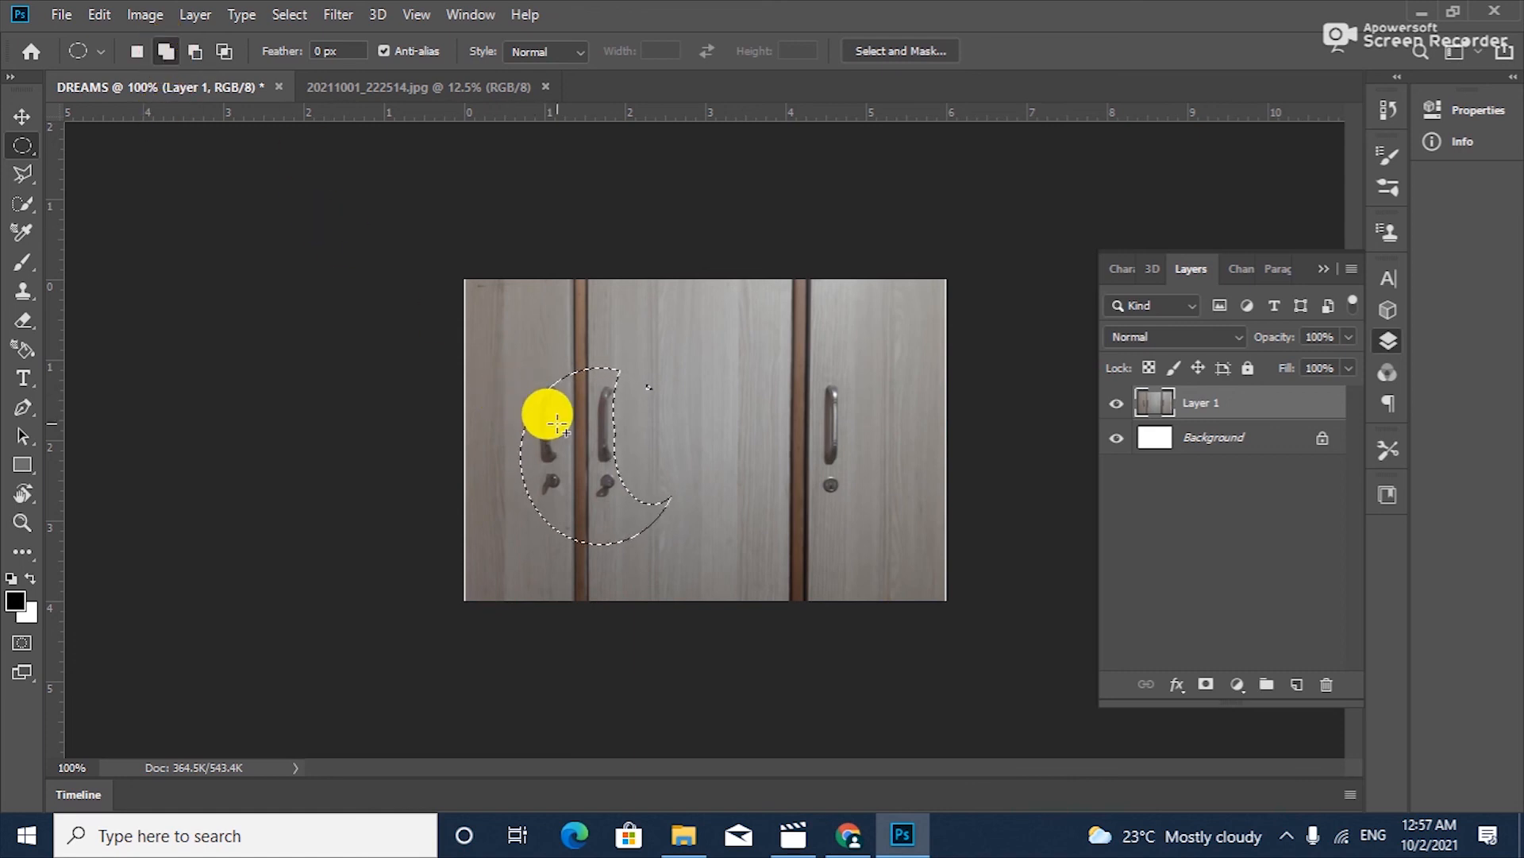
{"action": "left_click_drag", "start_coordinate": [530, 387], "coordinate": [539, 369]}
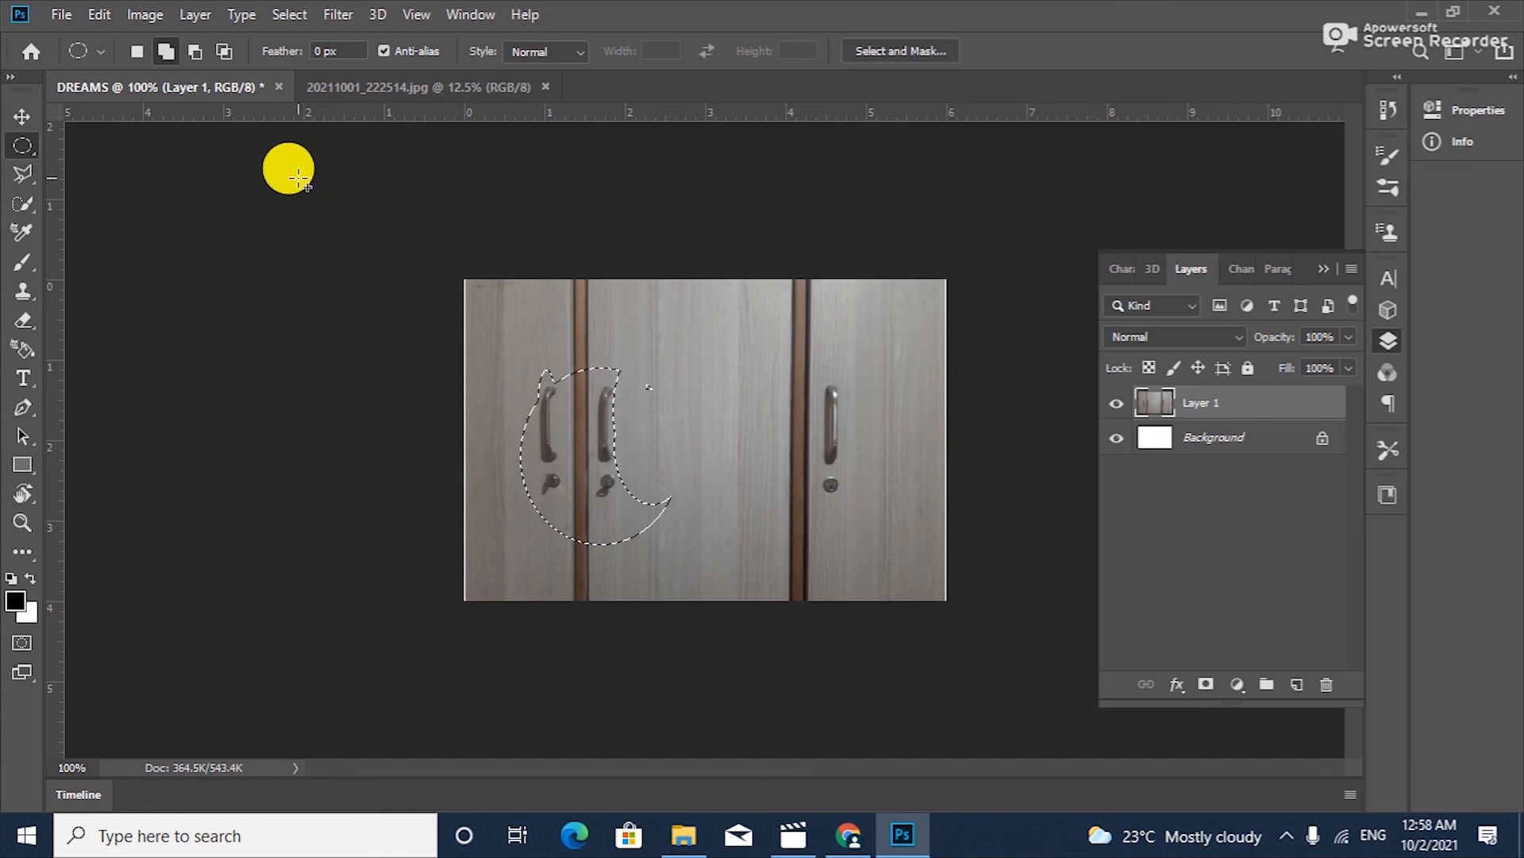
{"action": "left_click", "coordinate": [167, 53]}
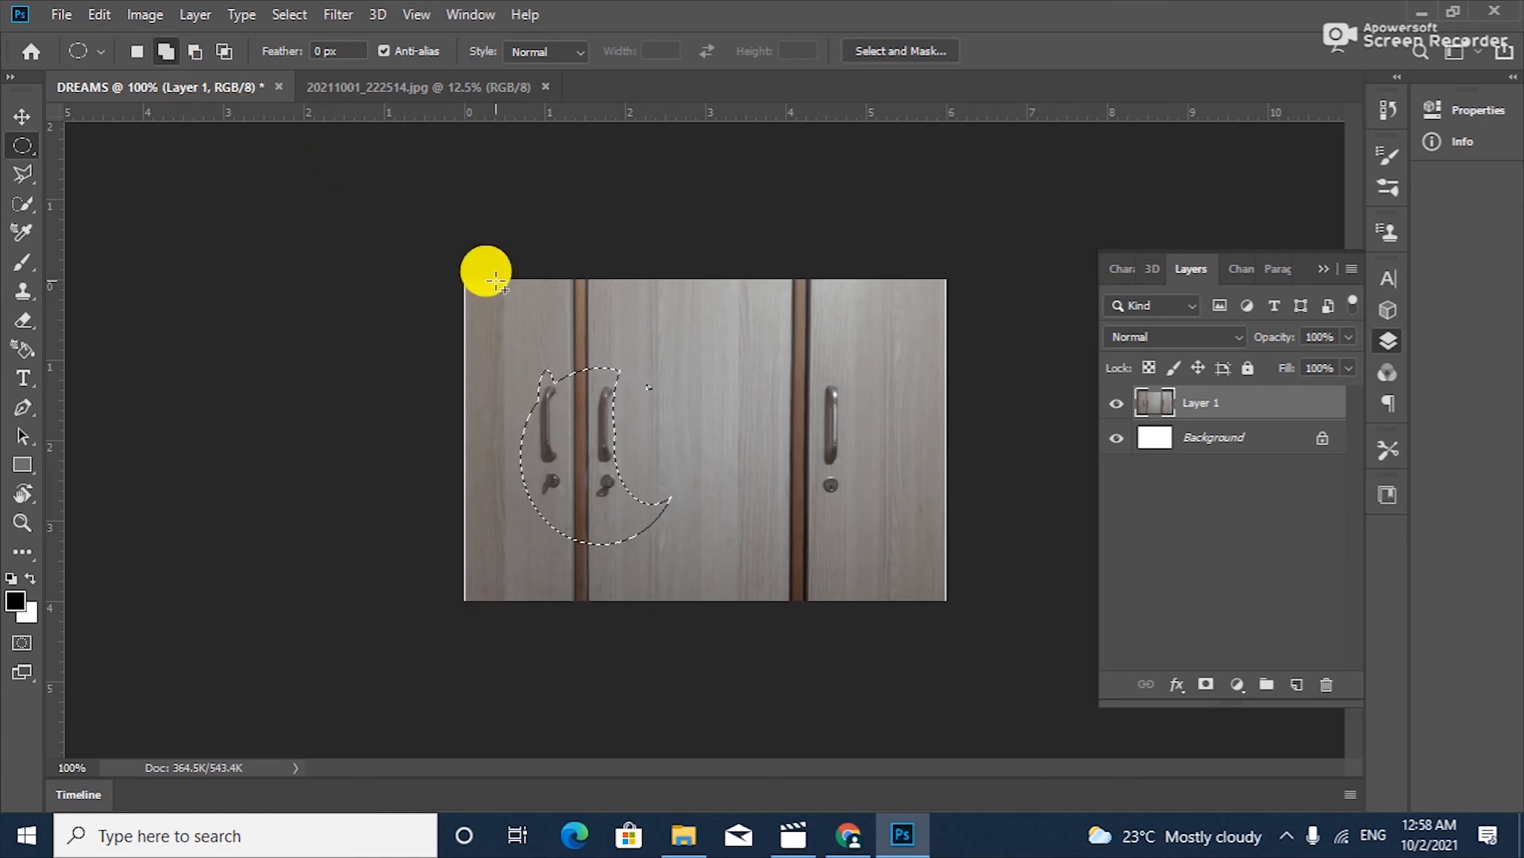
{"action": "left_click_drag", "start_coordinate": [540, 332], "coordinate": [546, 380]}
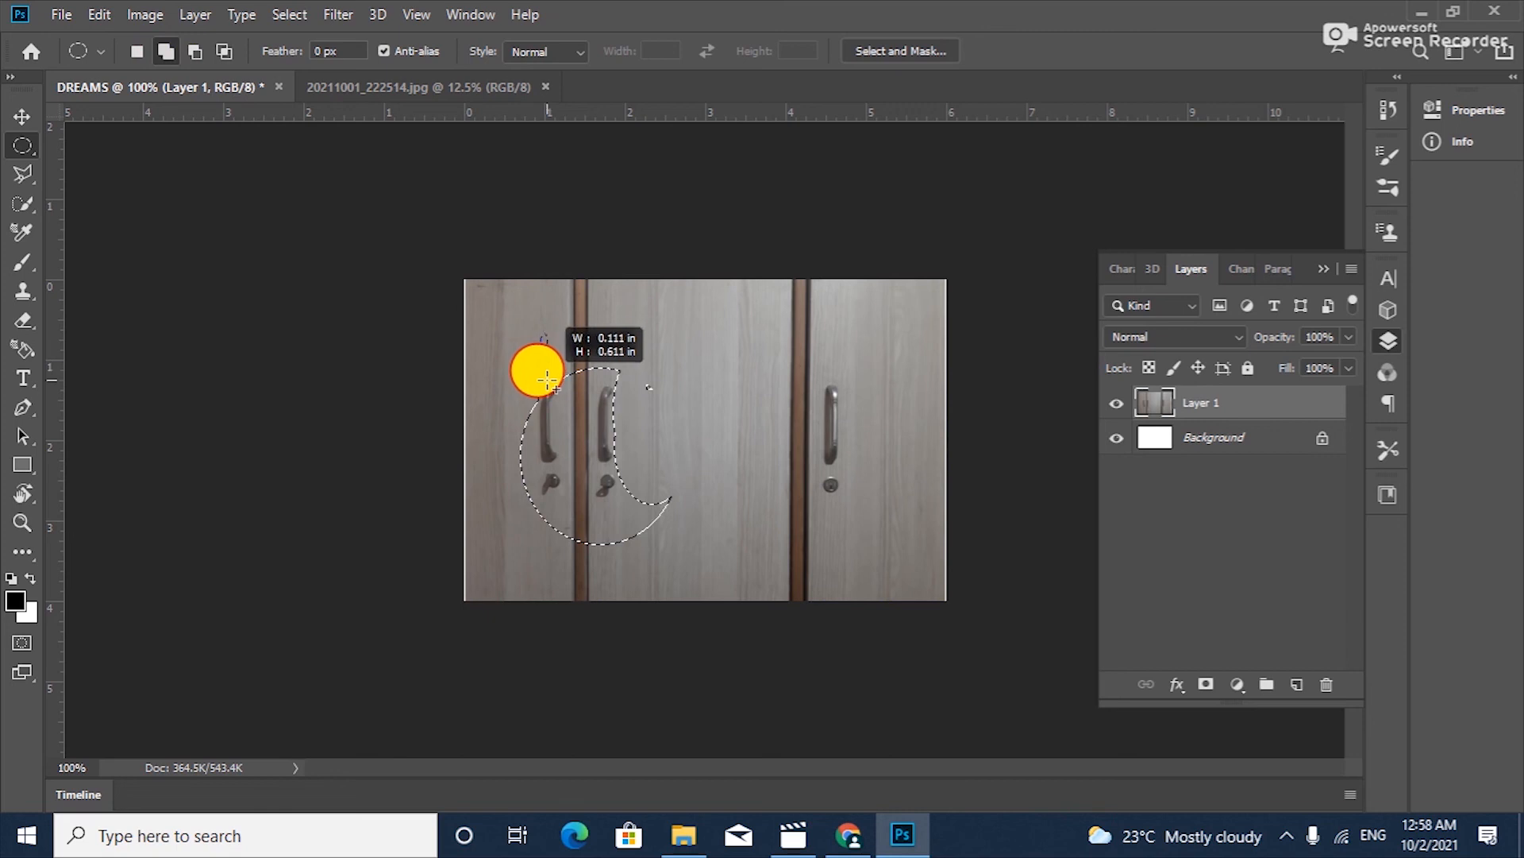
- Try adding a large ellipse over the photo's left edge, undo it, and subtract a tall ellipse from the crescent selection's left side
{"action": "left_click_drag", "start_coordinate": [540, 399], "coordinate": [432, 515]}
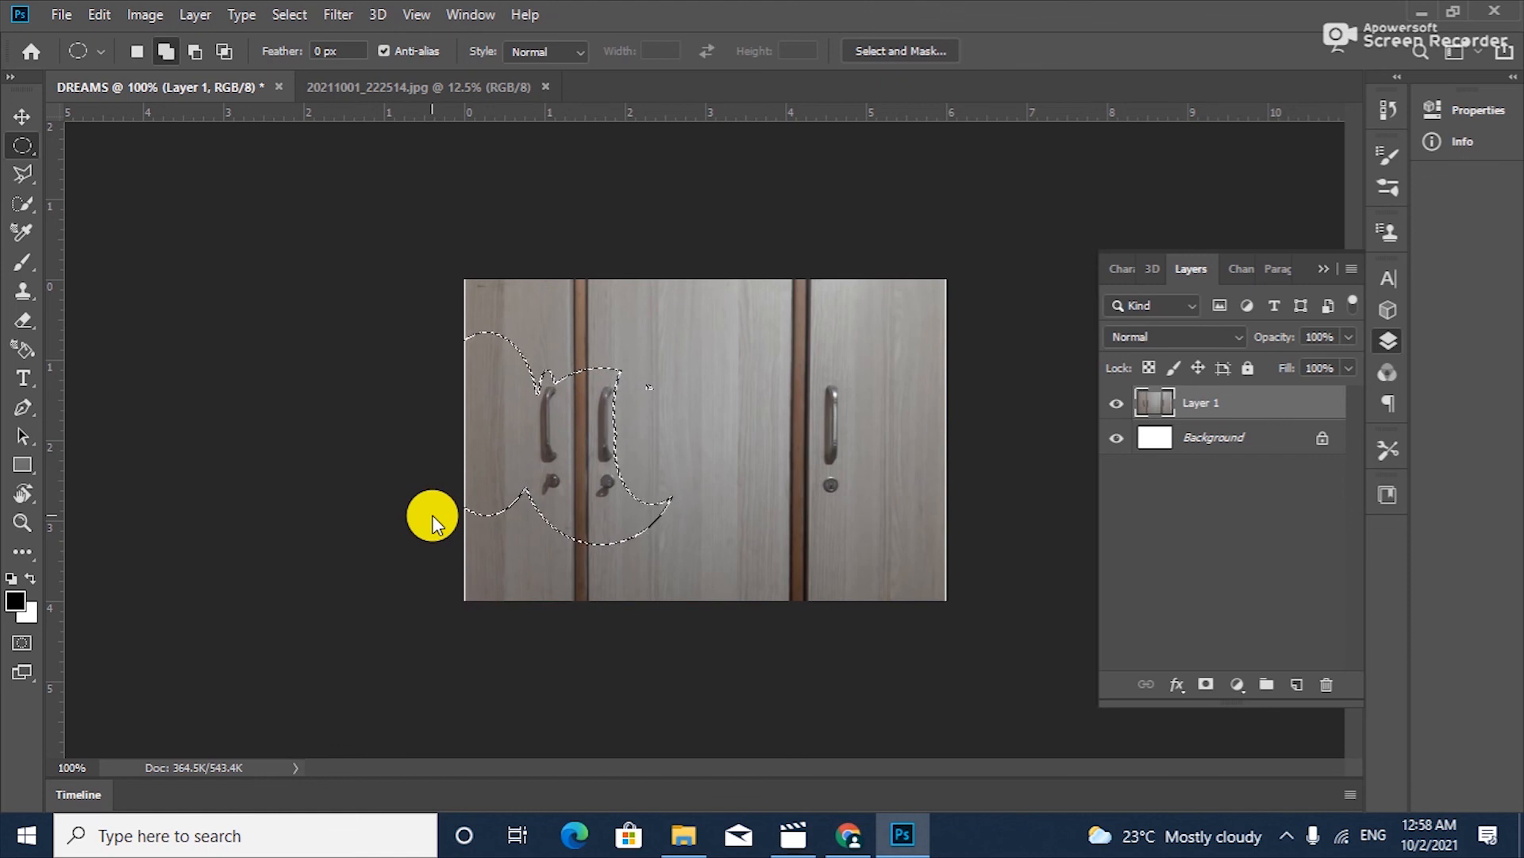
{"action": "key", "text": "ctrl+z"}
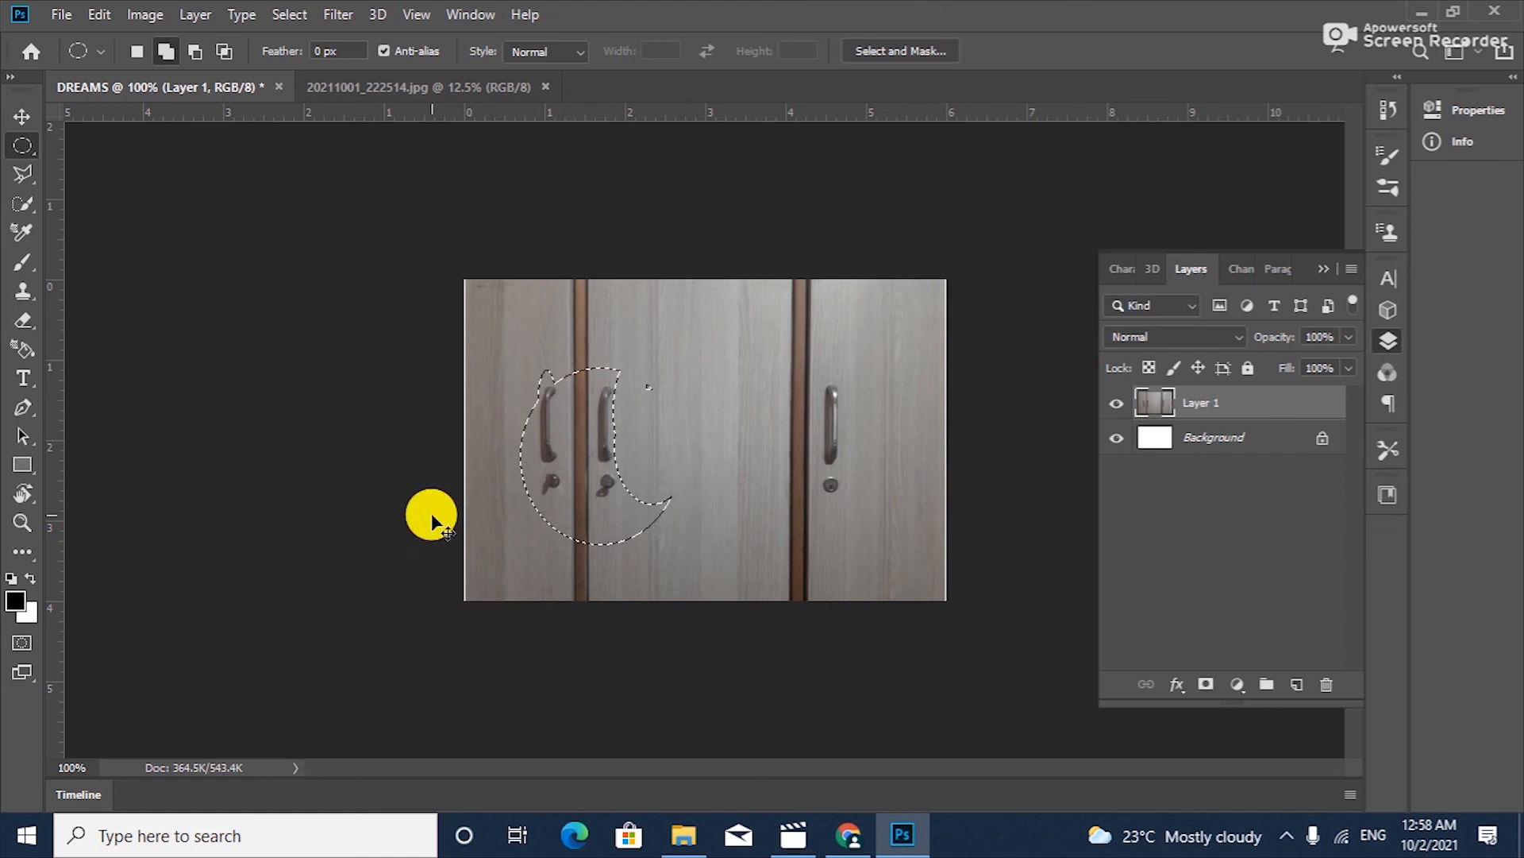
{"action": "left_click", "coordinate": [194, 50]}
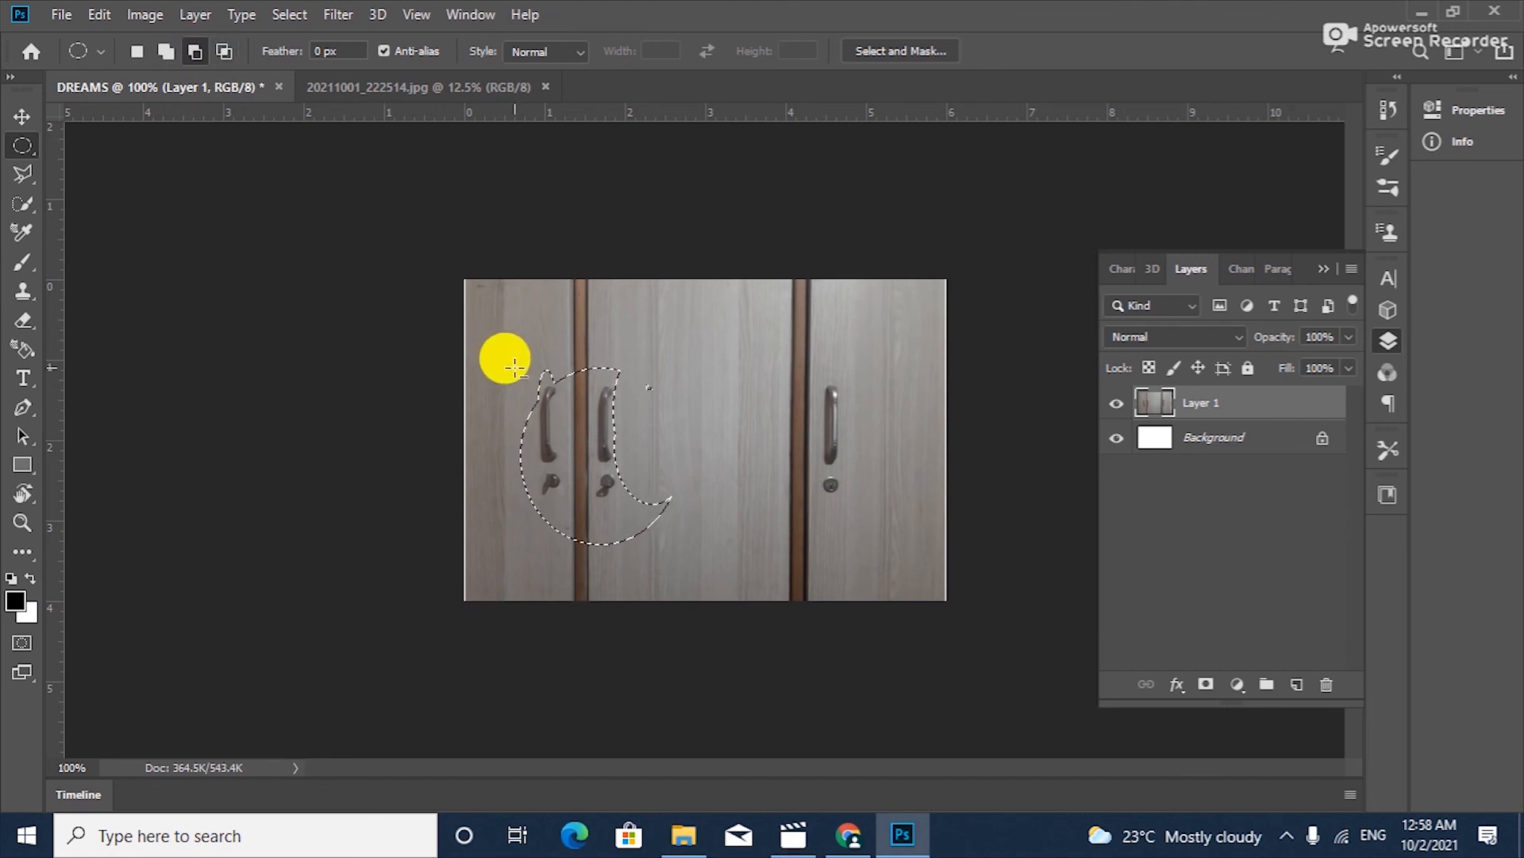
{"action": "left_click_drag", "start_coordinate": [524, 368], "coordinate": [537, 530]}
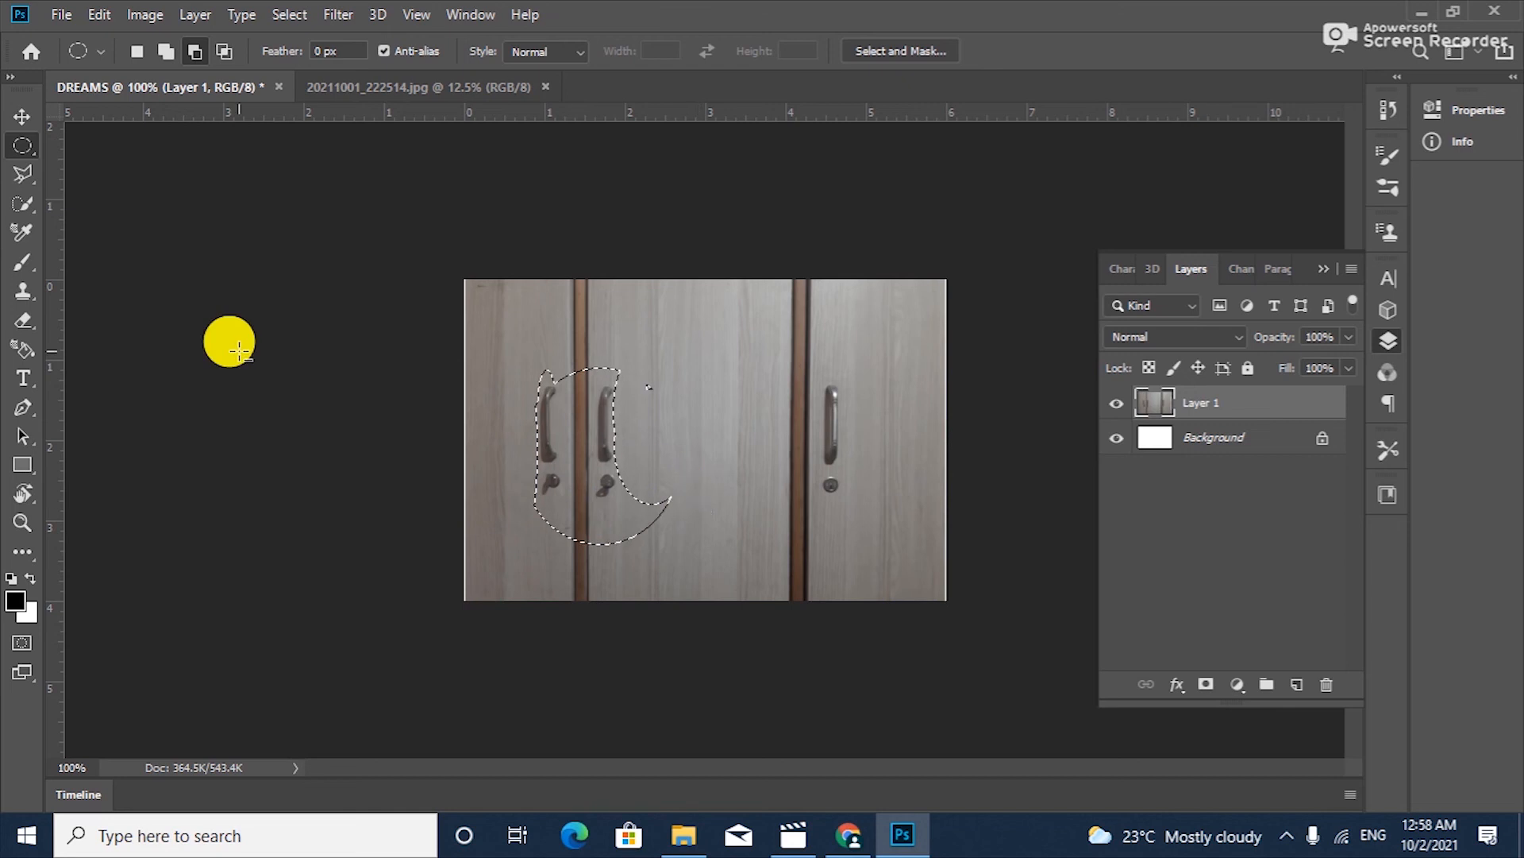
- Sample a grey foreground colour from the right door's handle area with the Eyedropper and clear the crescent selection
{"action": "right_click", "coordinate": [26, 143]}
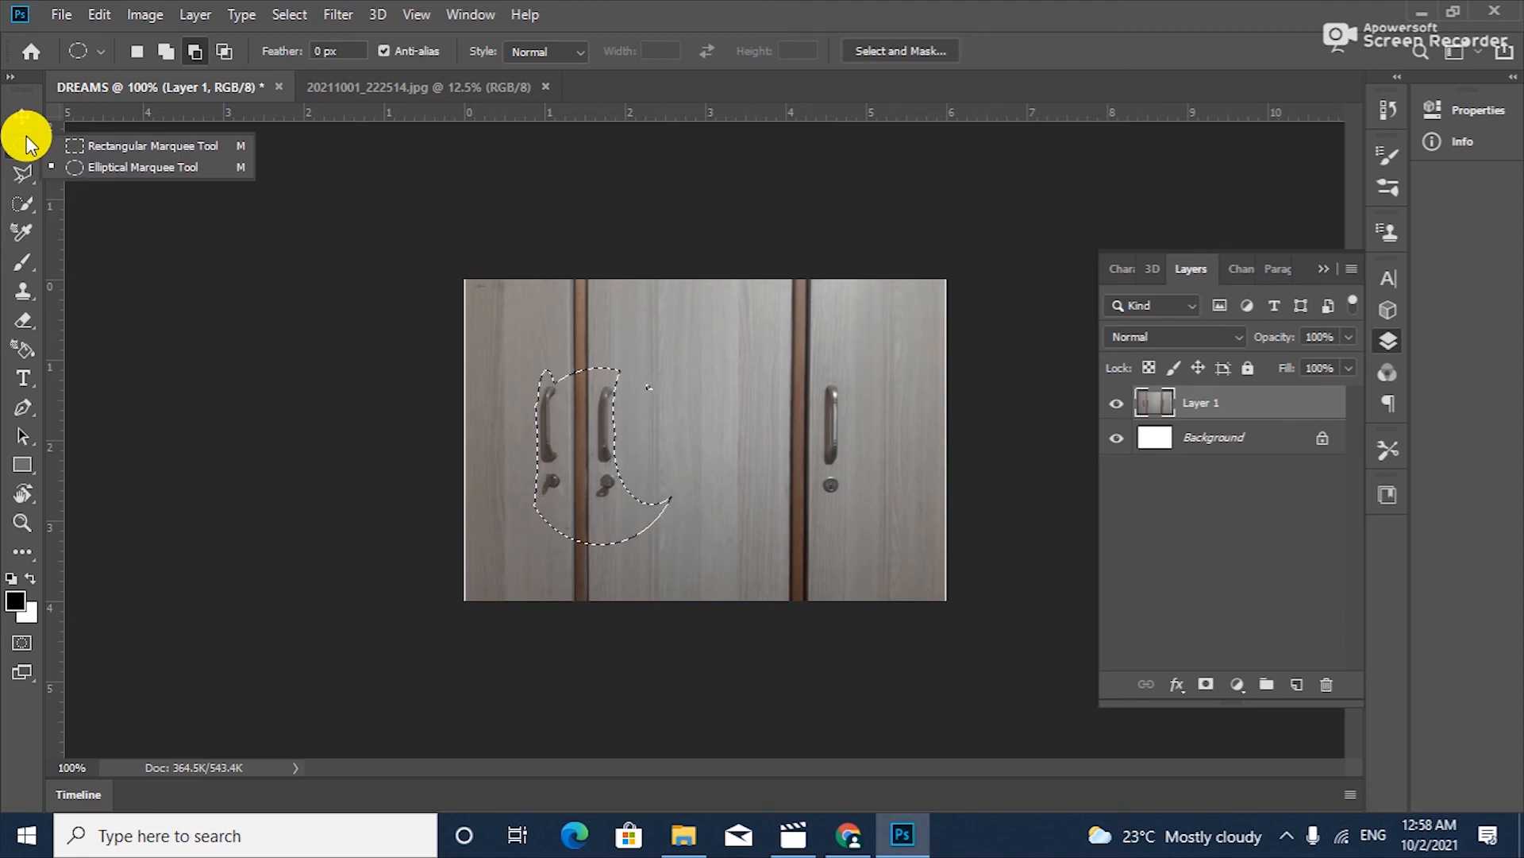
{"action": "left_click", "coordinate": [23, 551]}
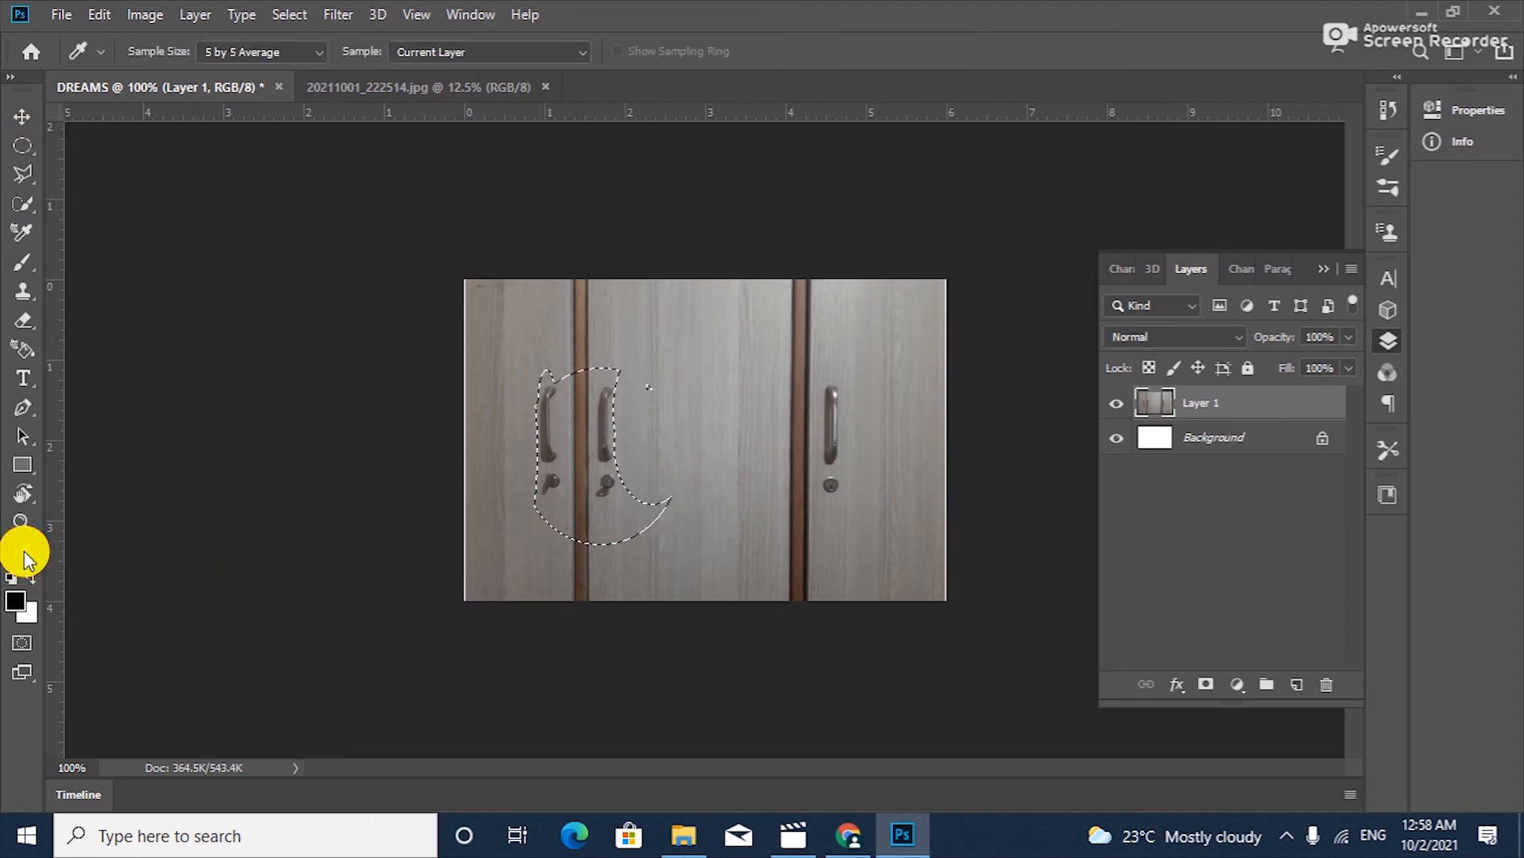
{"action": "left_click", "coordinate": [833, 409]}
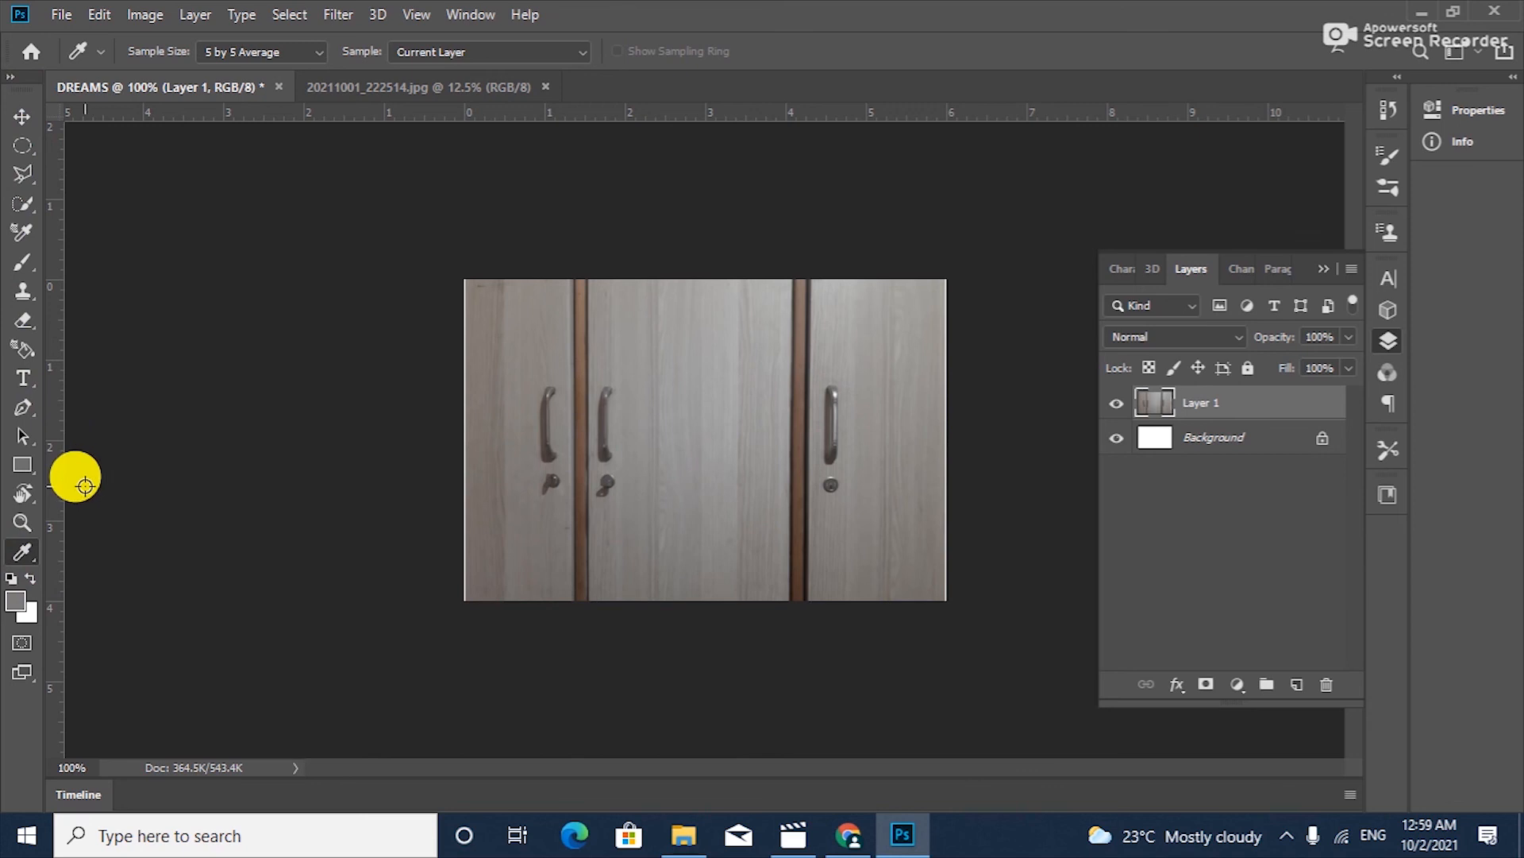
- Use the Single Row Marquee to select rows about 0.8 in, 2.3 in and finally 1 in below the photo's top edge
{"action": "left_click", "coordinate": [27, 556]}
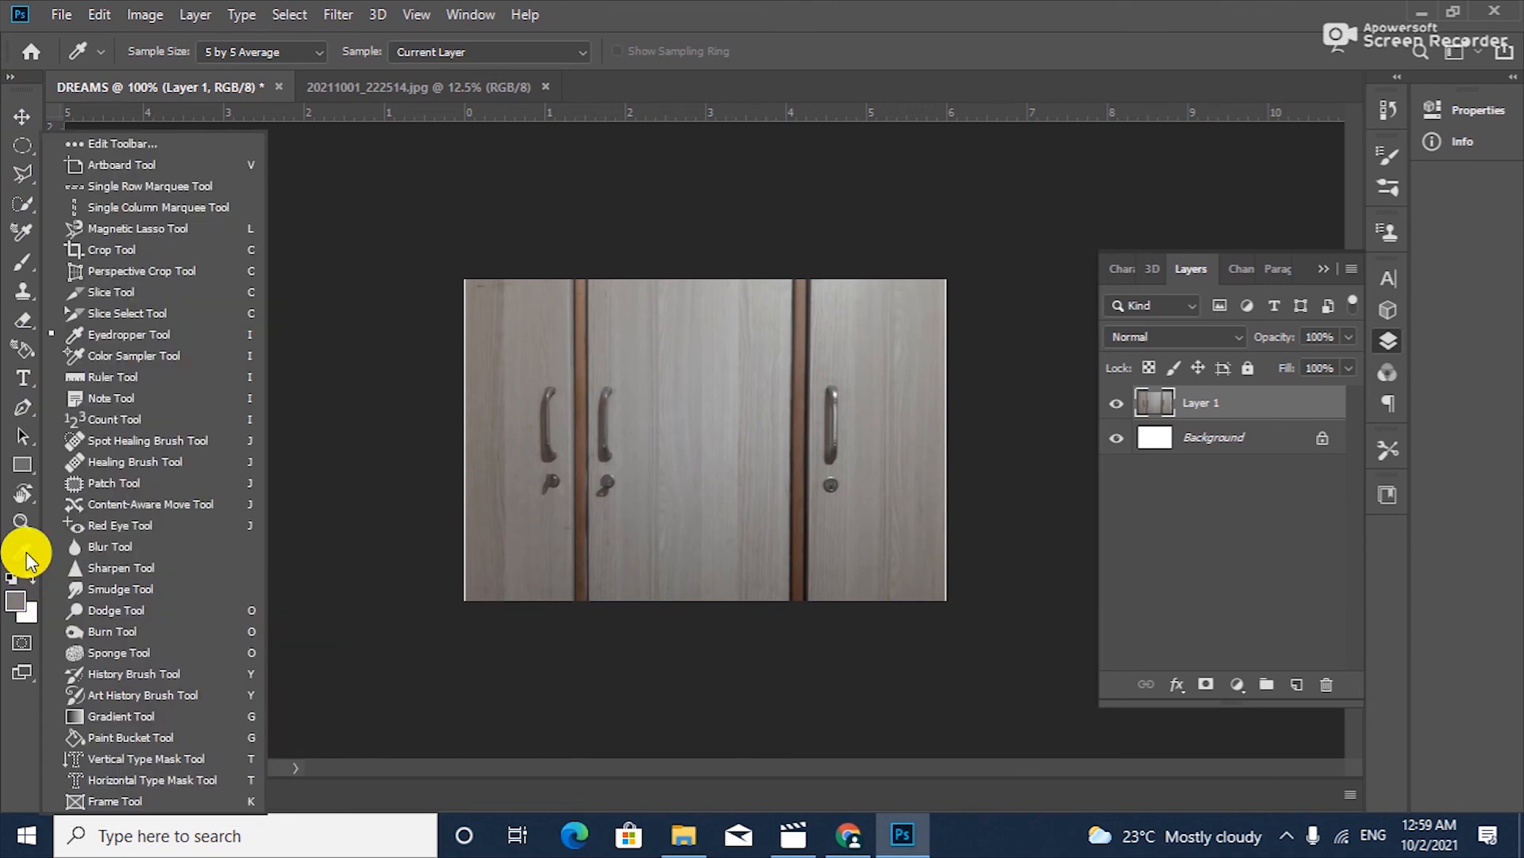
{"action": "left_click", "coordinate": [175, 185]}
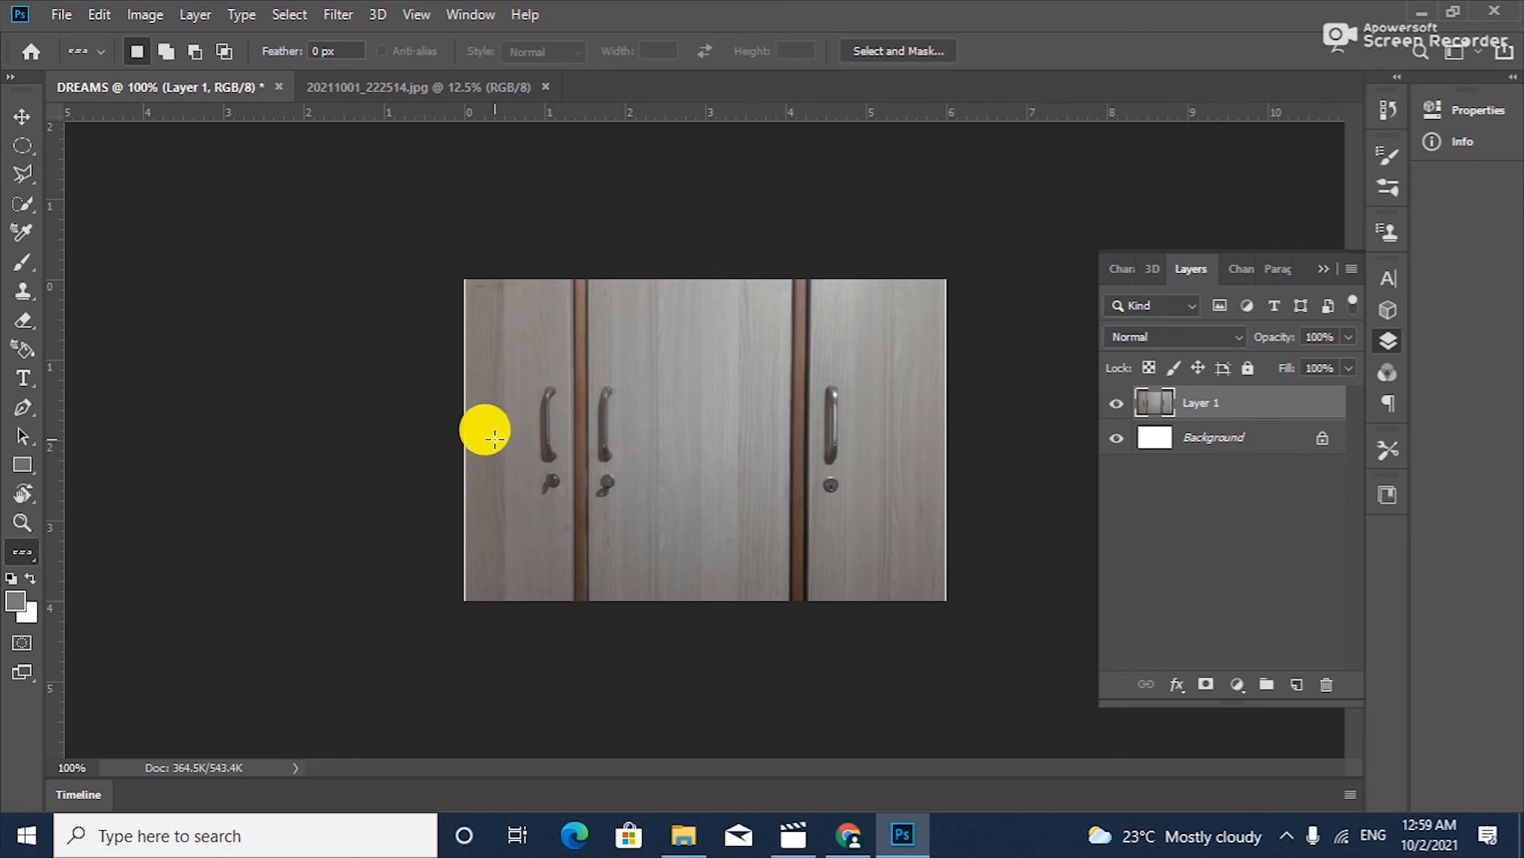
{"action": "left_click_drag", "start_coordinate": [473, 355], "coordinate": [937, 341]}
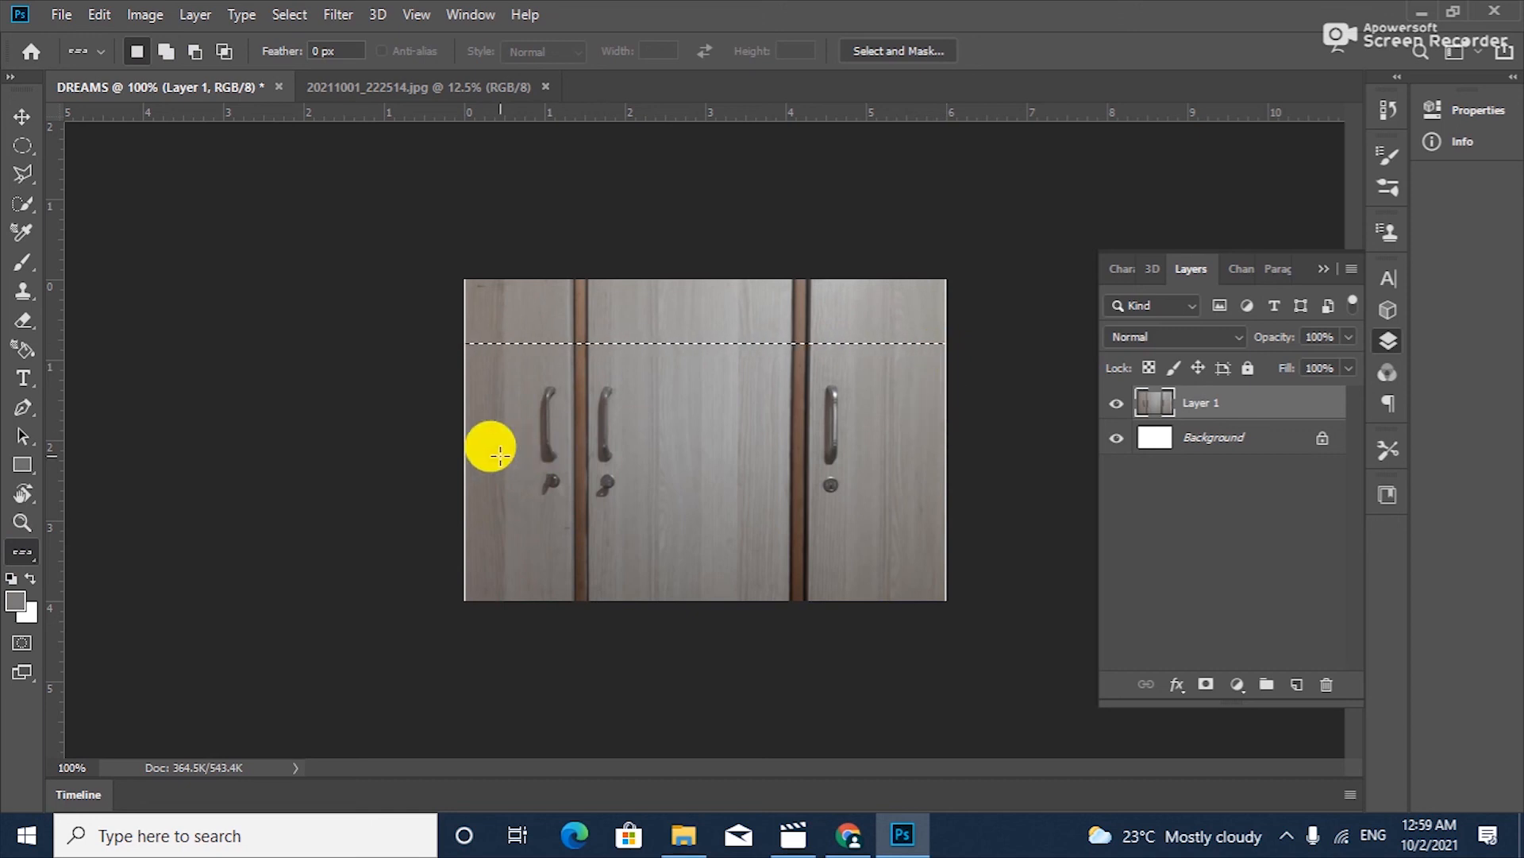
{"action": "left_click_drag", "start_coordinate": [465, 446], "coordinate": [929, 459]}
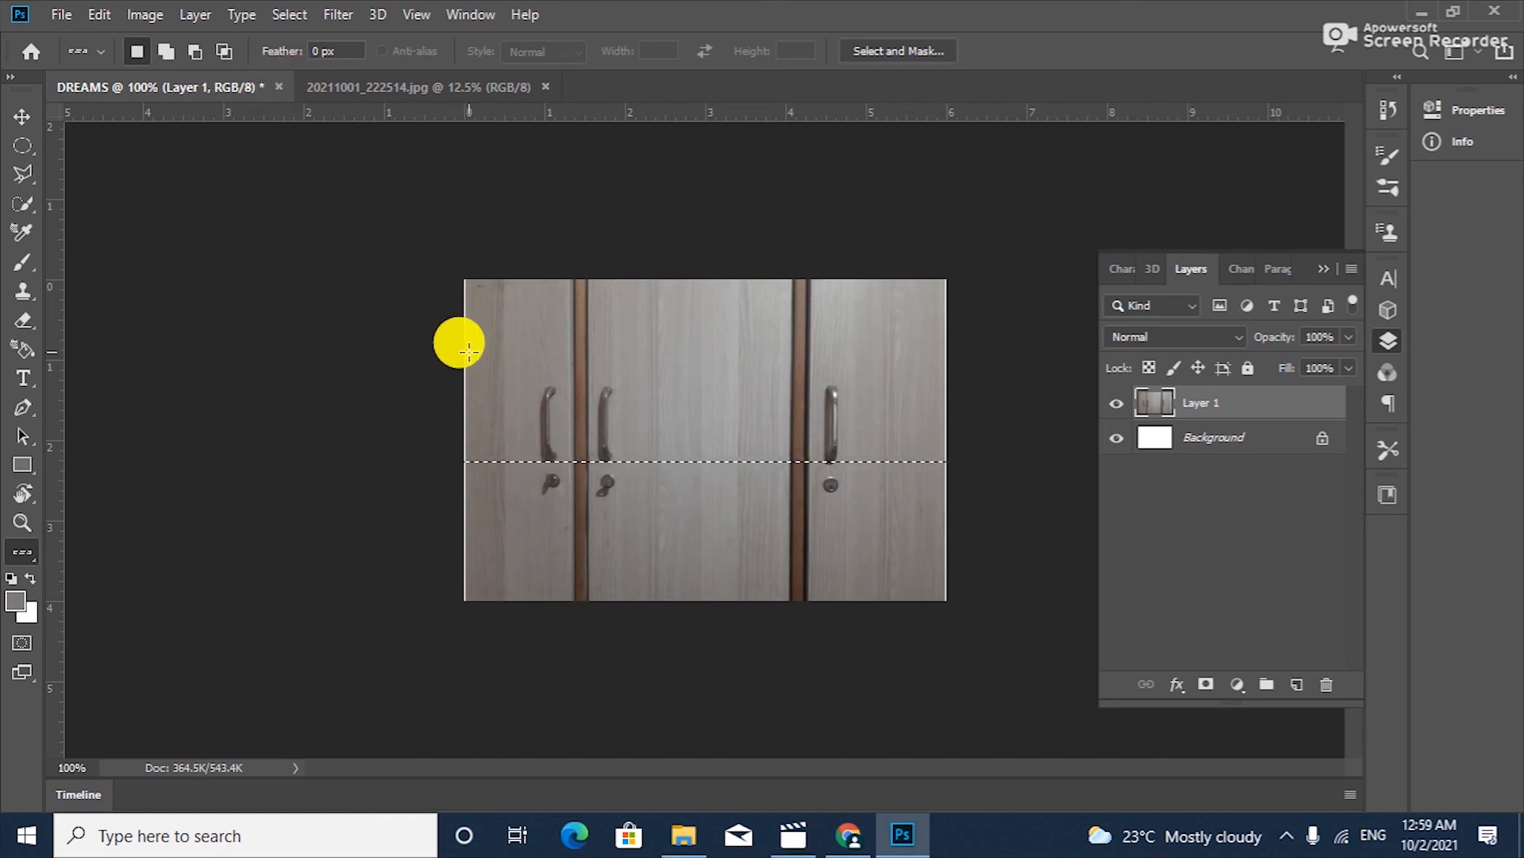
{"action": "left_click_drag", "start_coordinate": [469, 350], "coordinate": [719, 358]}
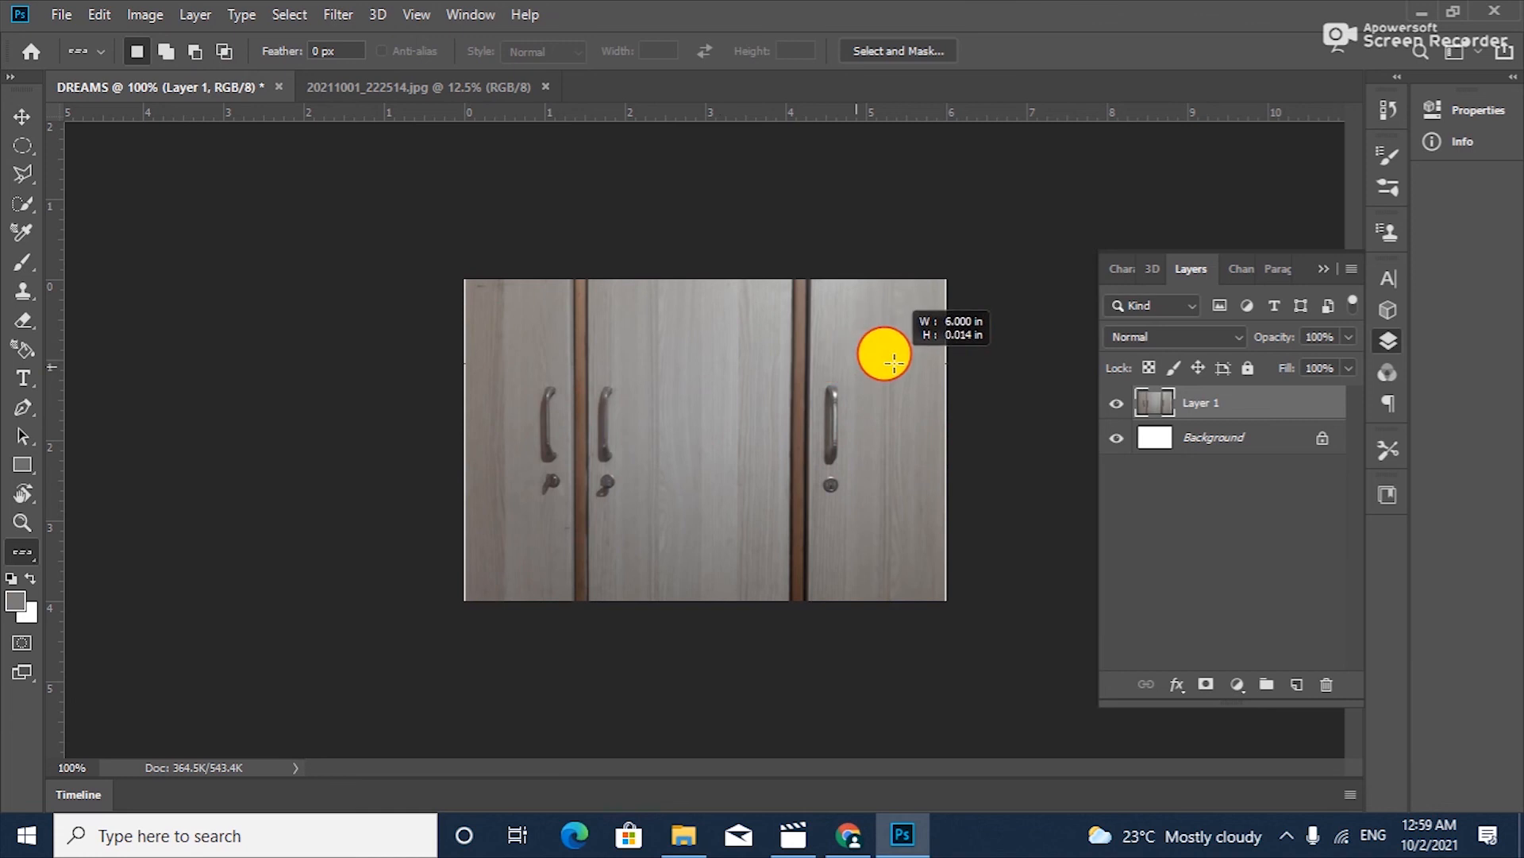
{"action": "left_click_drag", "start_coordinate": [889, 364], "coordinate": [992, 357]}
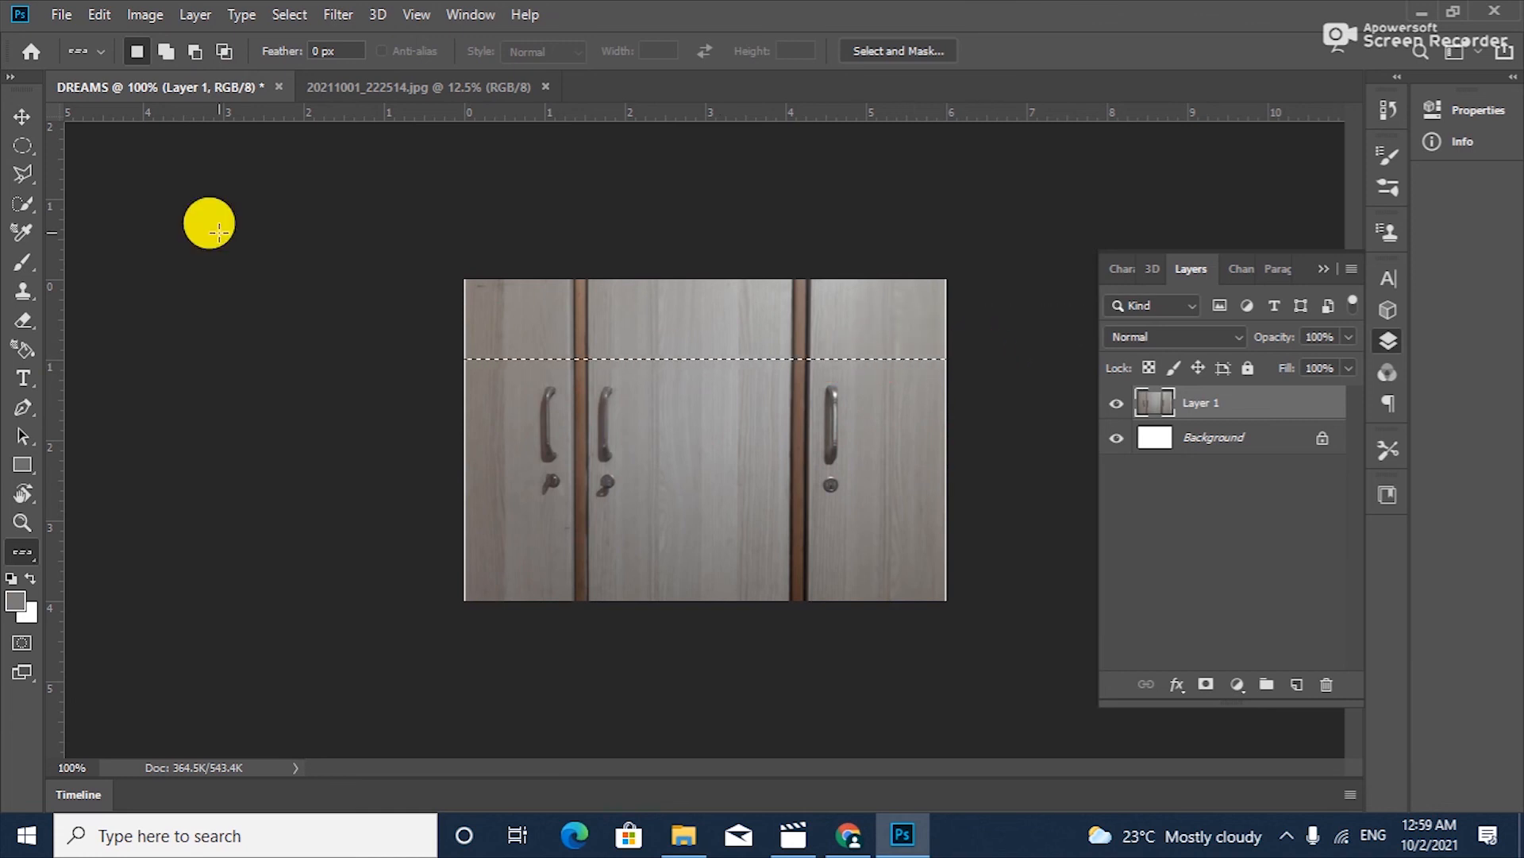
- Add single rows about 2.1 in and 3.2 in below the photo's top edge to the existing row selection
{"action": "left_click", "coordinate": [167, 50]}
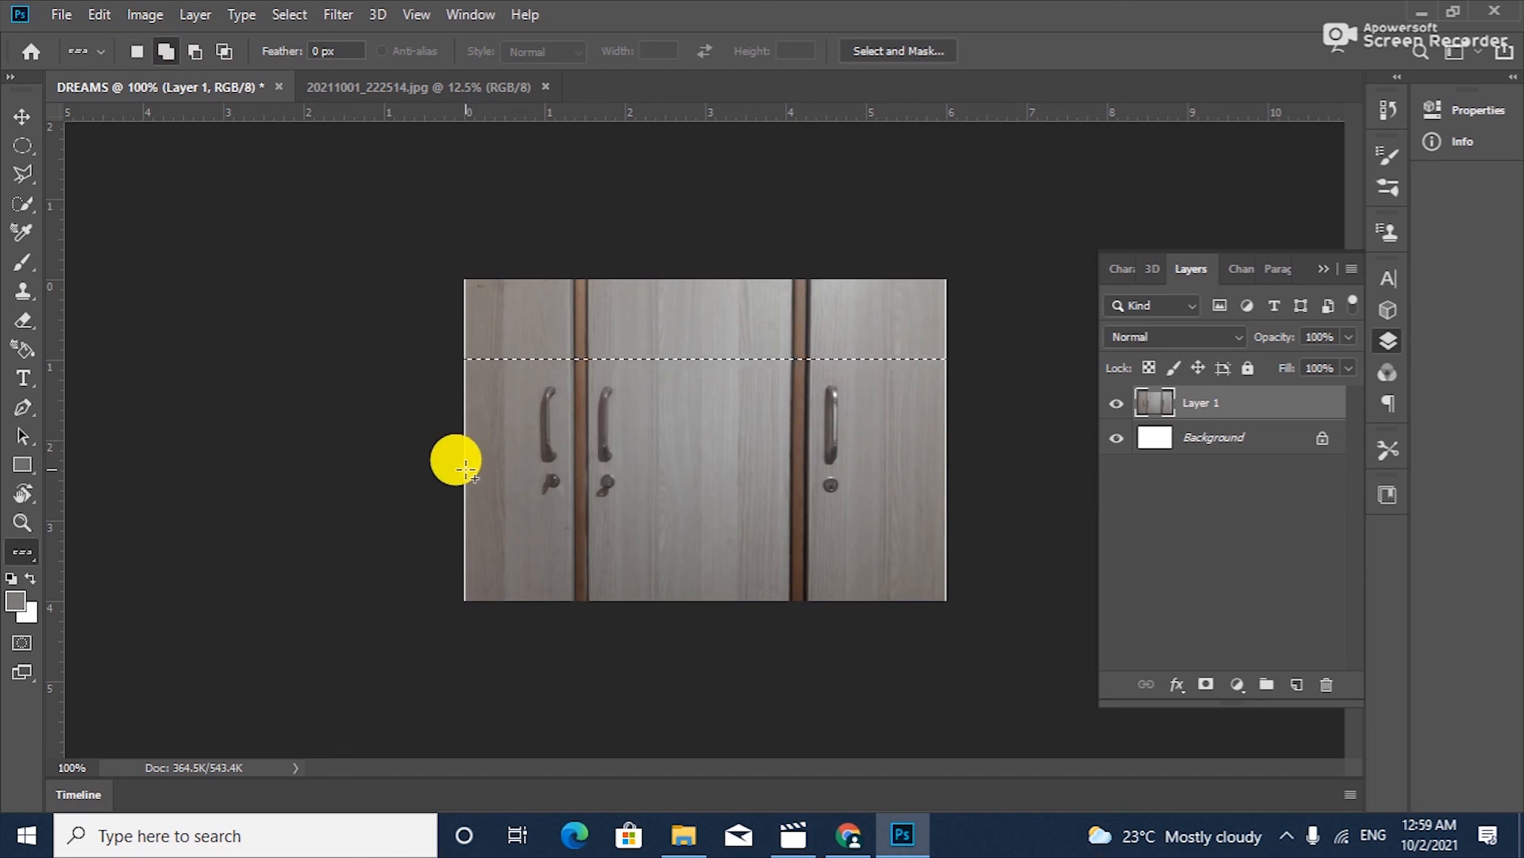
{"action": "left_click_drag", "start_coordinate": [467, 470], "coordinate": [951, 446]}
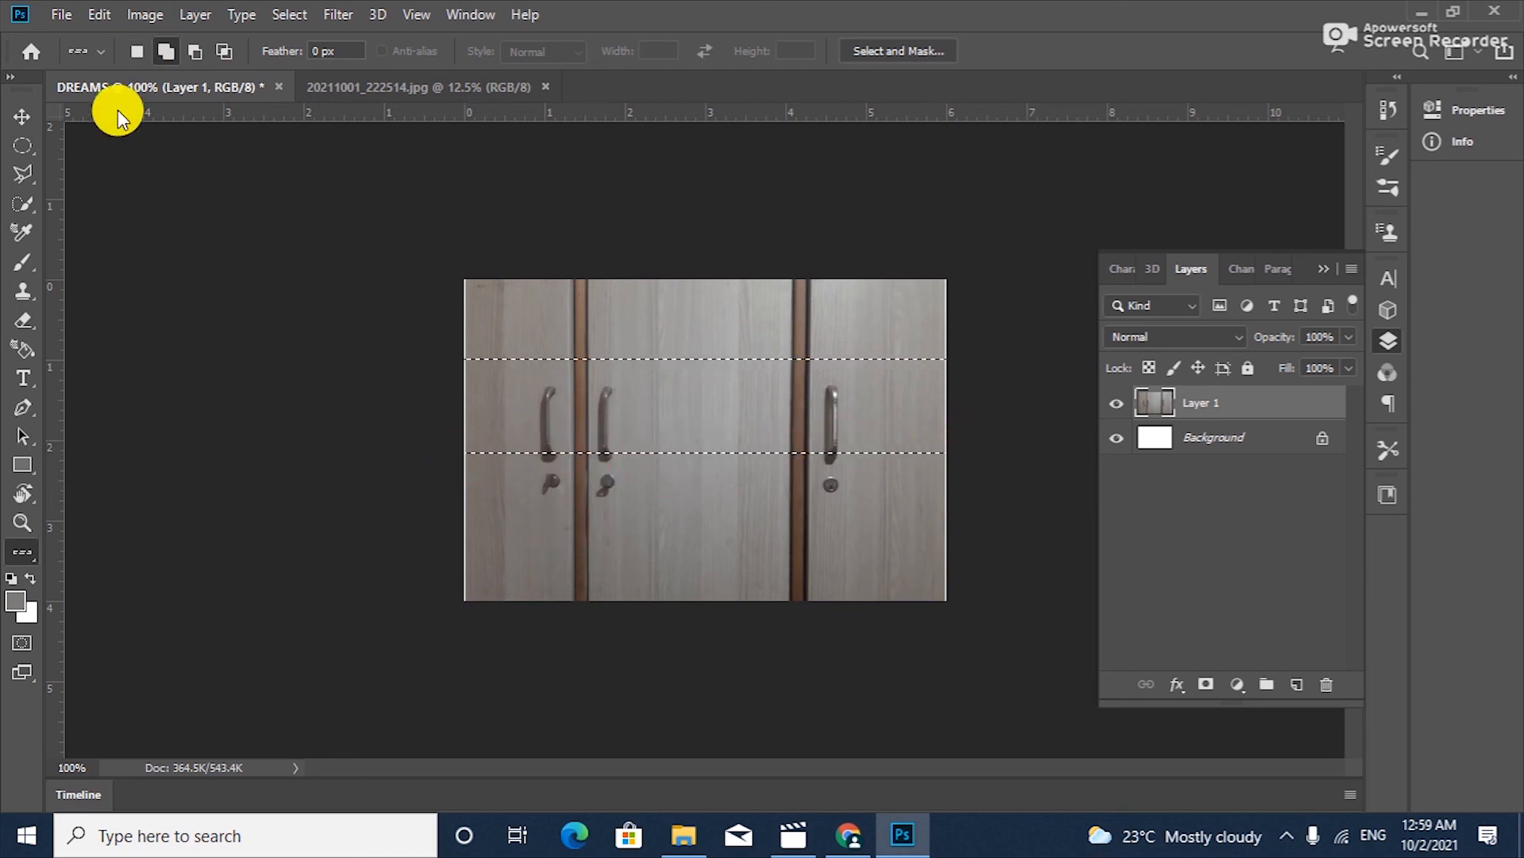
{"action": "left_click", "coordinate": [163, 49]}
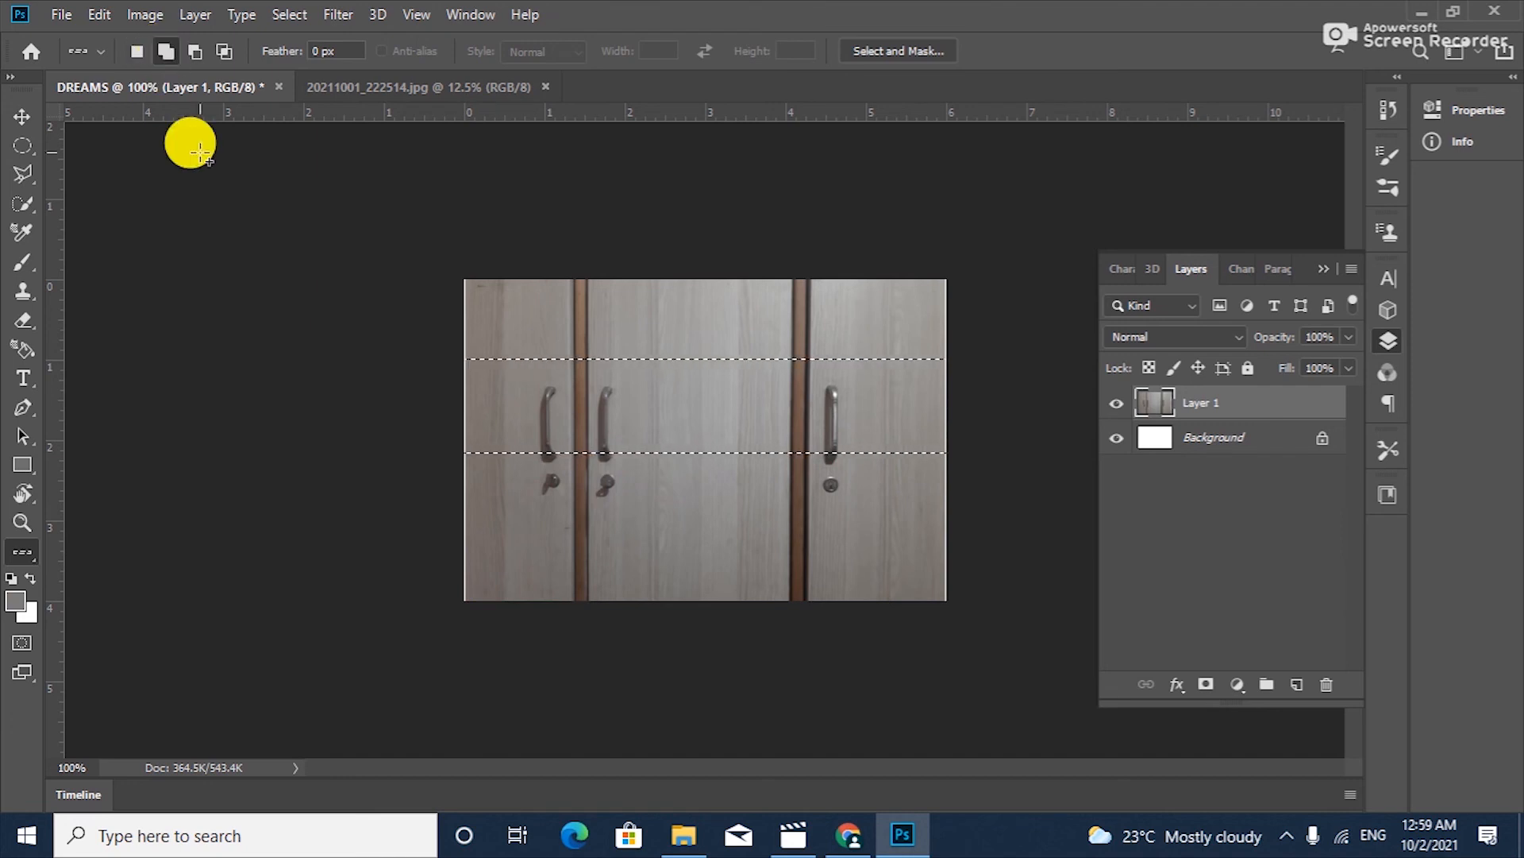
{"action": "left_click_drag", "start_coordinate": [462, 544], "coordinate": [940, 538]}
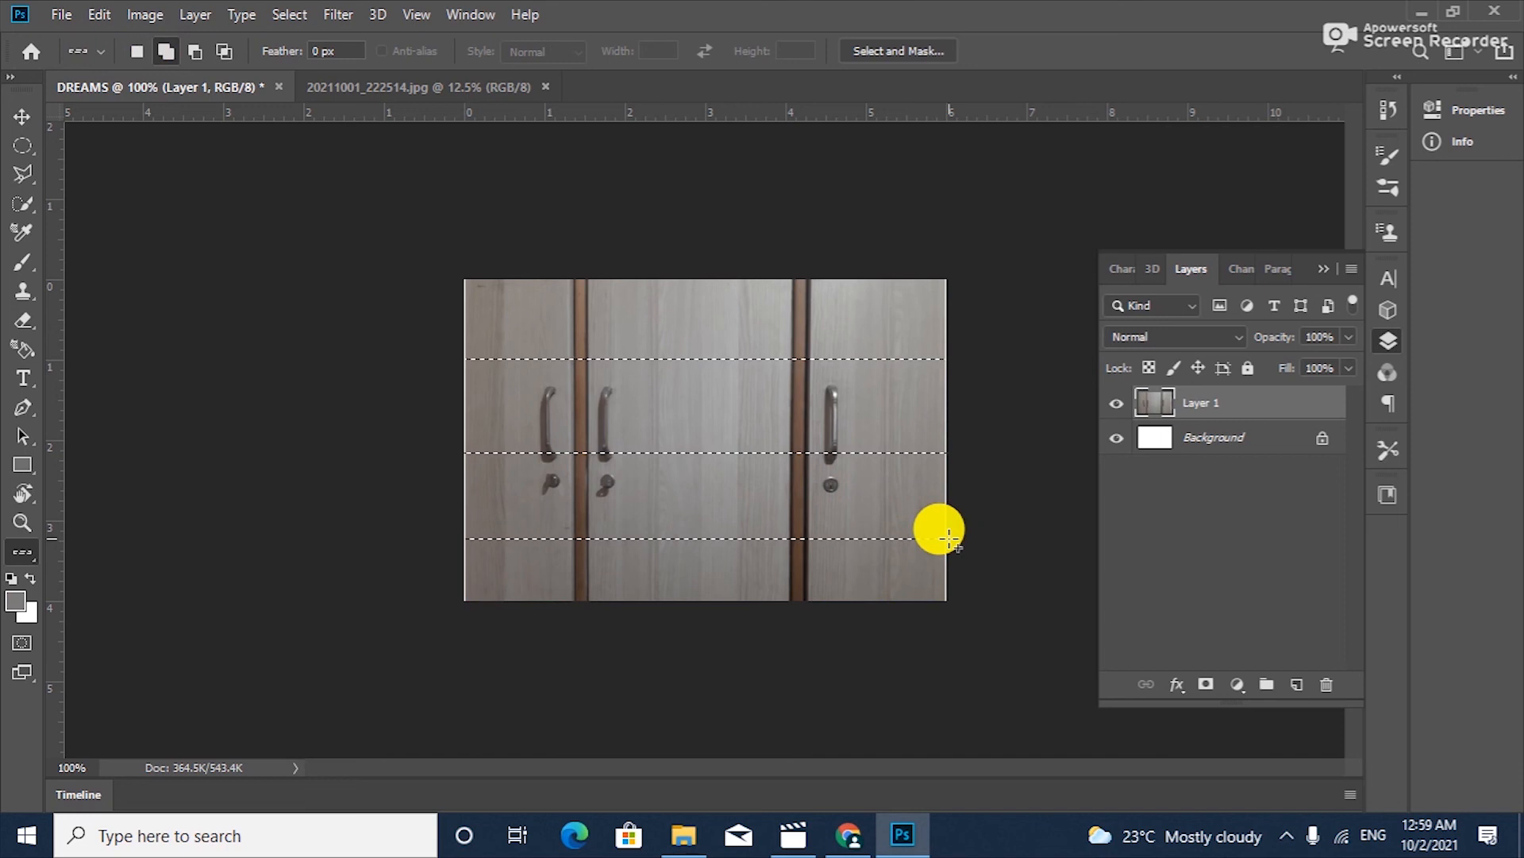
- Switch to the Single Column Marquee and try a new column selection about 1 in from the photo's left edge
{"action": "right_click", "coordinate": [24, 547]}
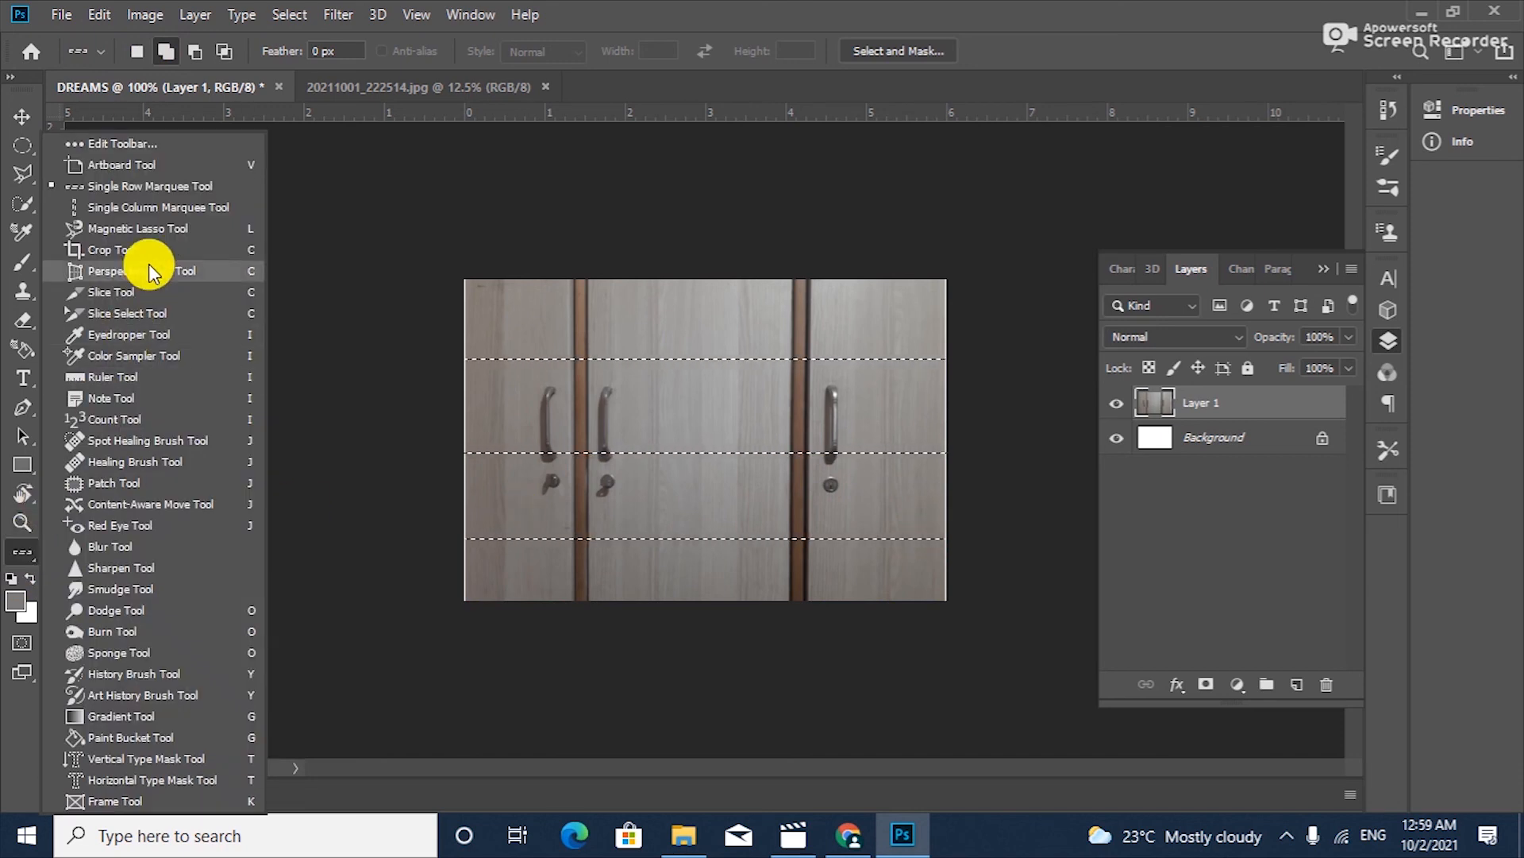
{"action": "left_click", "coordinate": [155, 200]}
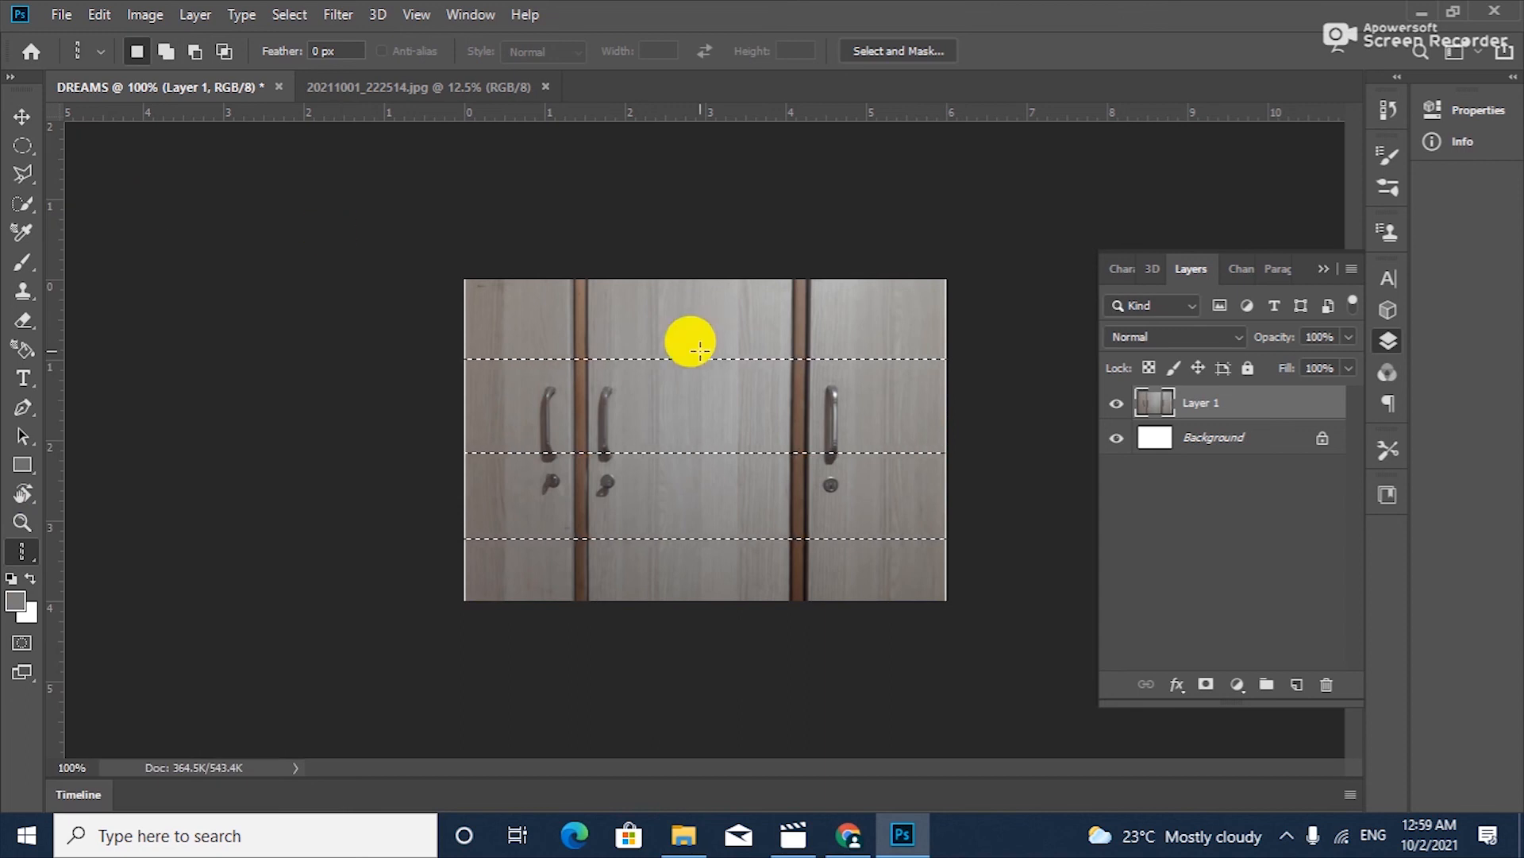
{"action": "left_click_drag", "start_coordinate": [540, 278], "coordinate": [546, 592]}
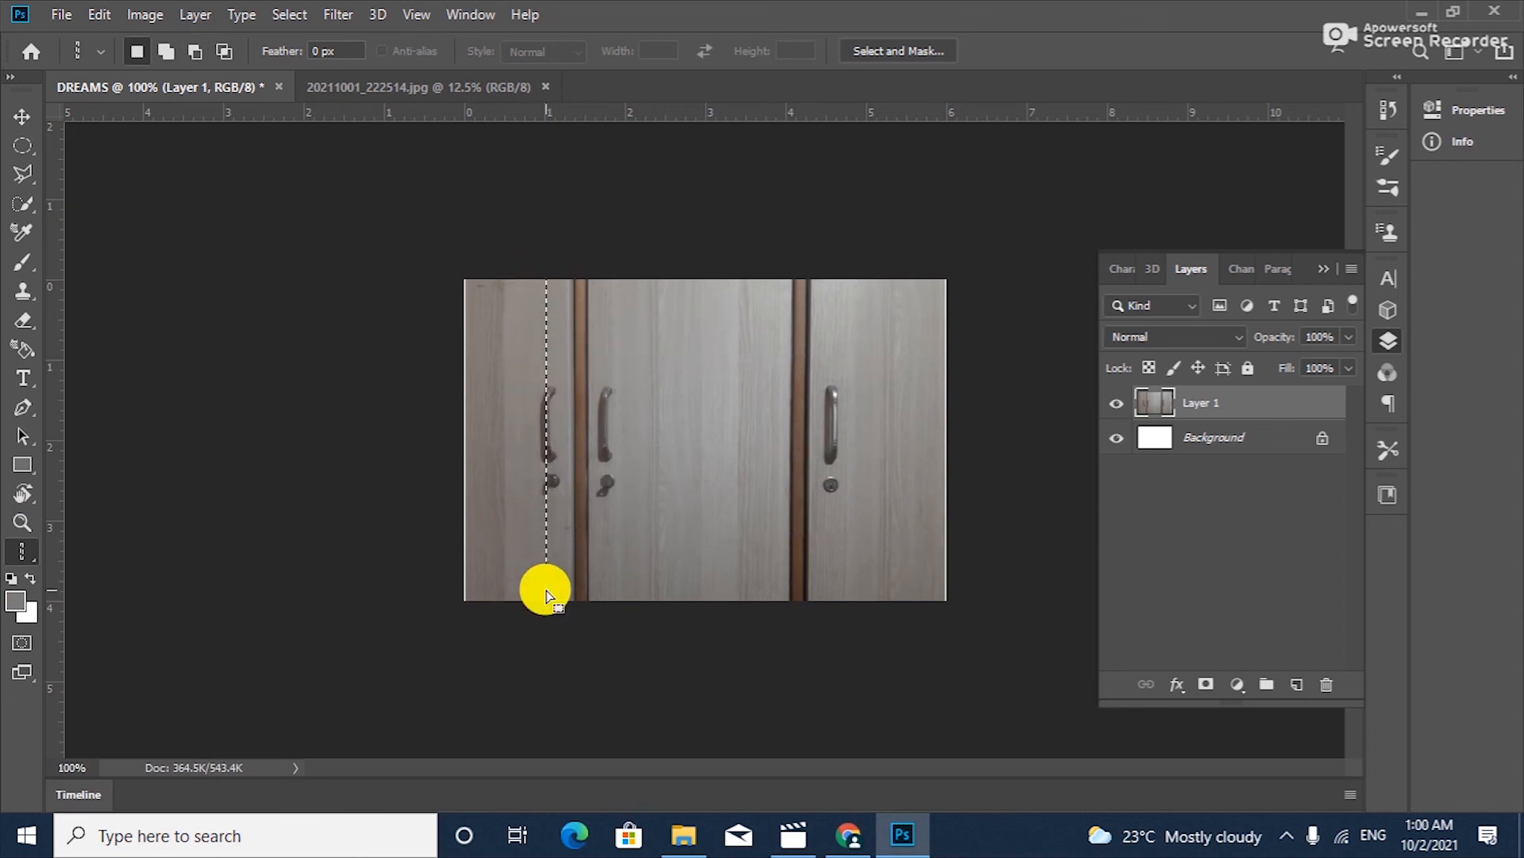
- Add single columns about 1, 2.5, 3.8 and 4.8 in from the photo's left edge to the three-row selection
{"action": "left_click", "coordinate": [172, 53]}
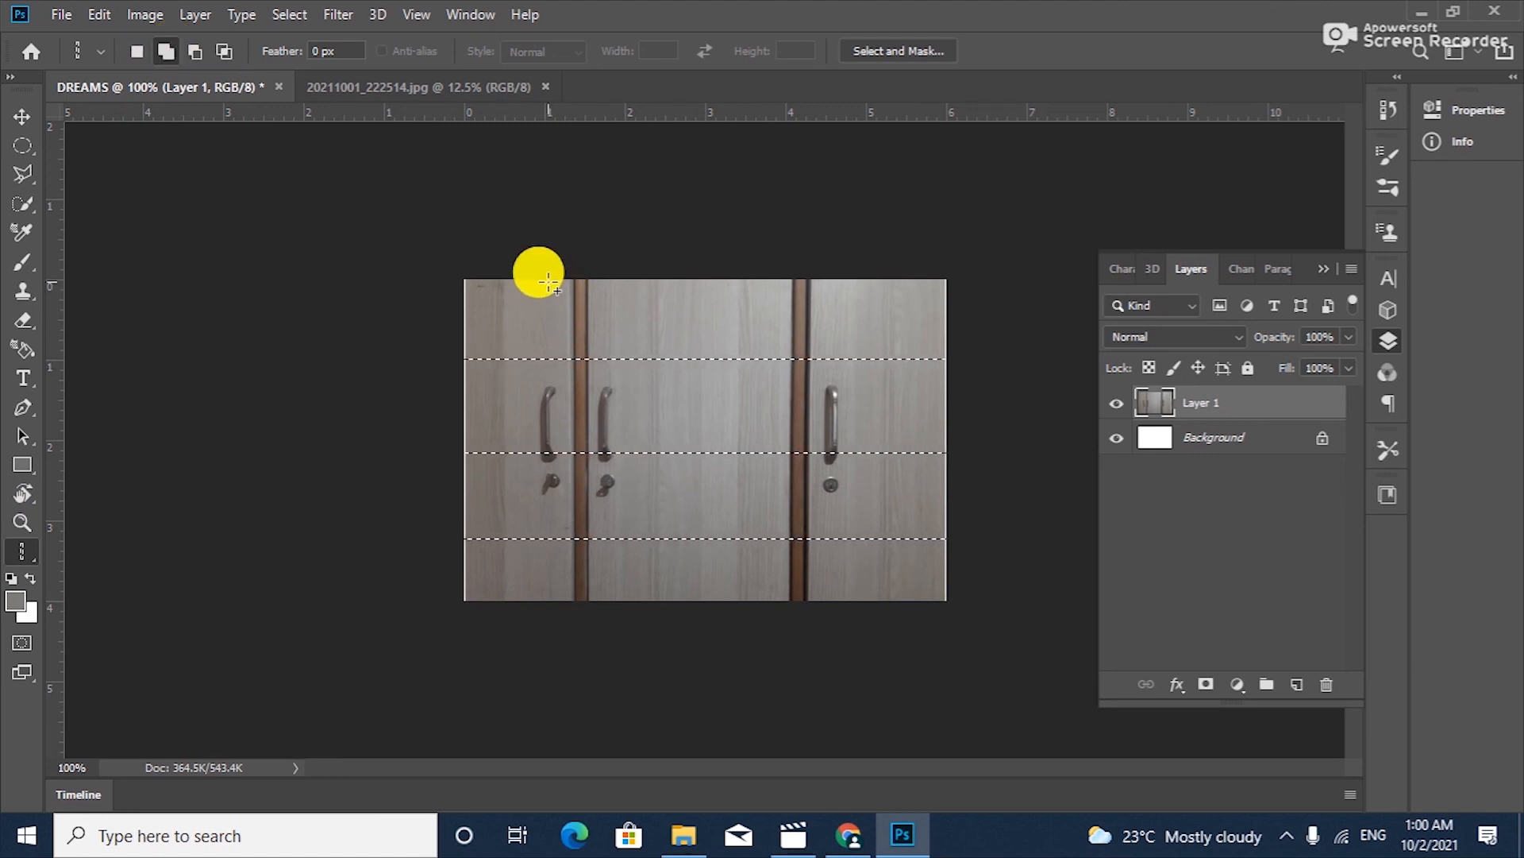
{"action": "left_click_drag", "start_coordinate": [549, 281], "coordinate": [541, 354]}
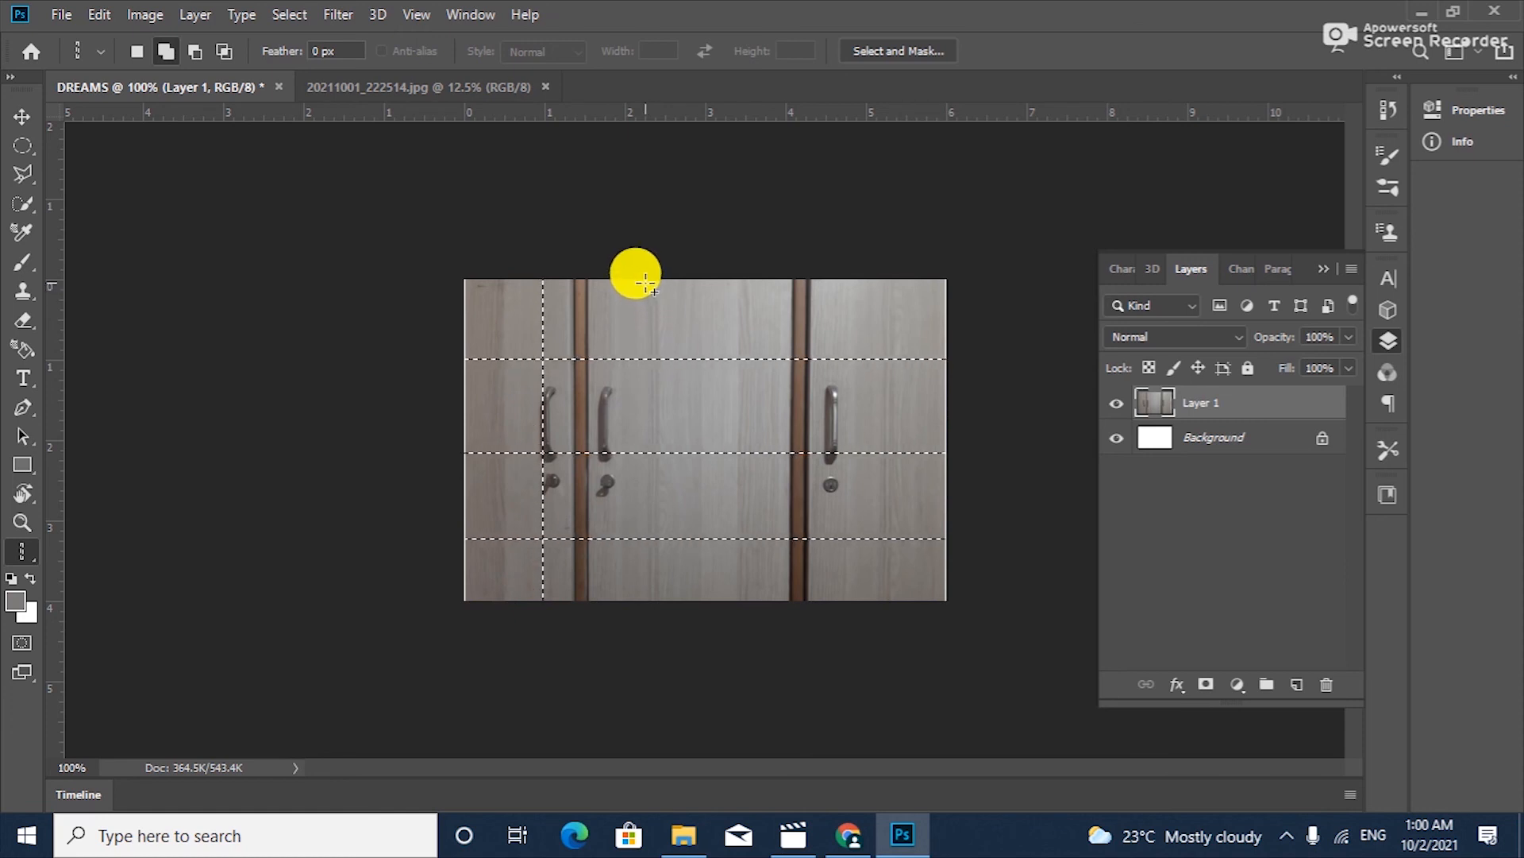
{"action": "left_click_drag", "start_coordinate": [645, 282], "coordinate": [663, 640]}
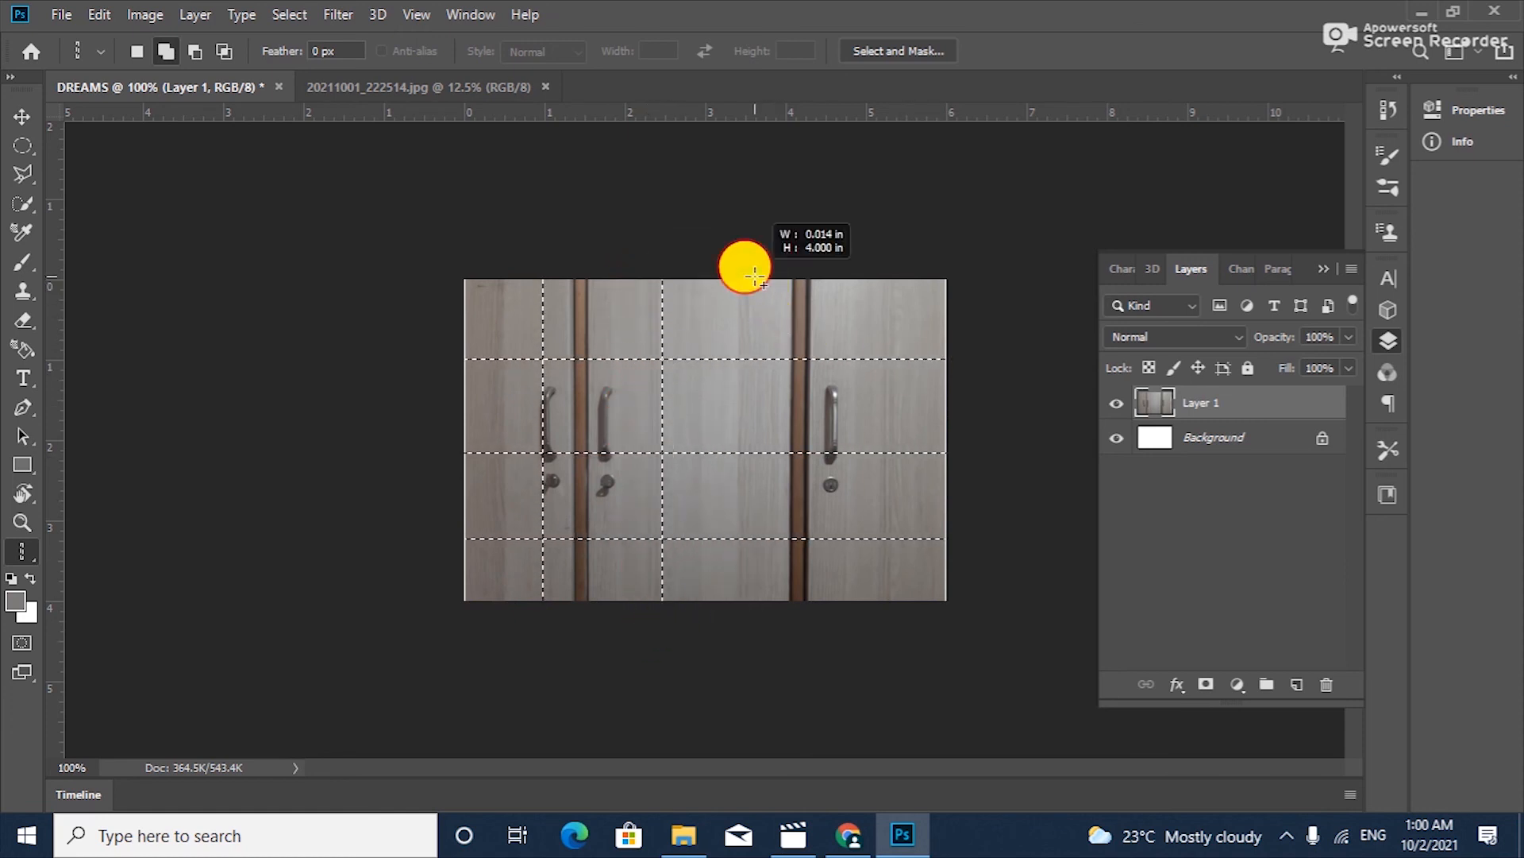
{"action": "left_click_drag", "start_coordinate": [755, 278], "coordinate": [773, 438]}
{"action": "left_click_drag", "start_coordinate": [767, 576], "coordinate": [770, 580]}
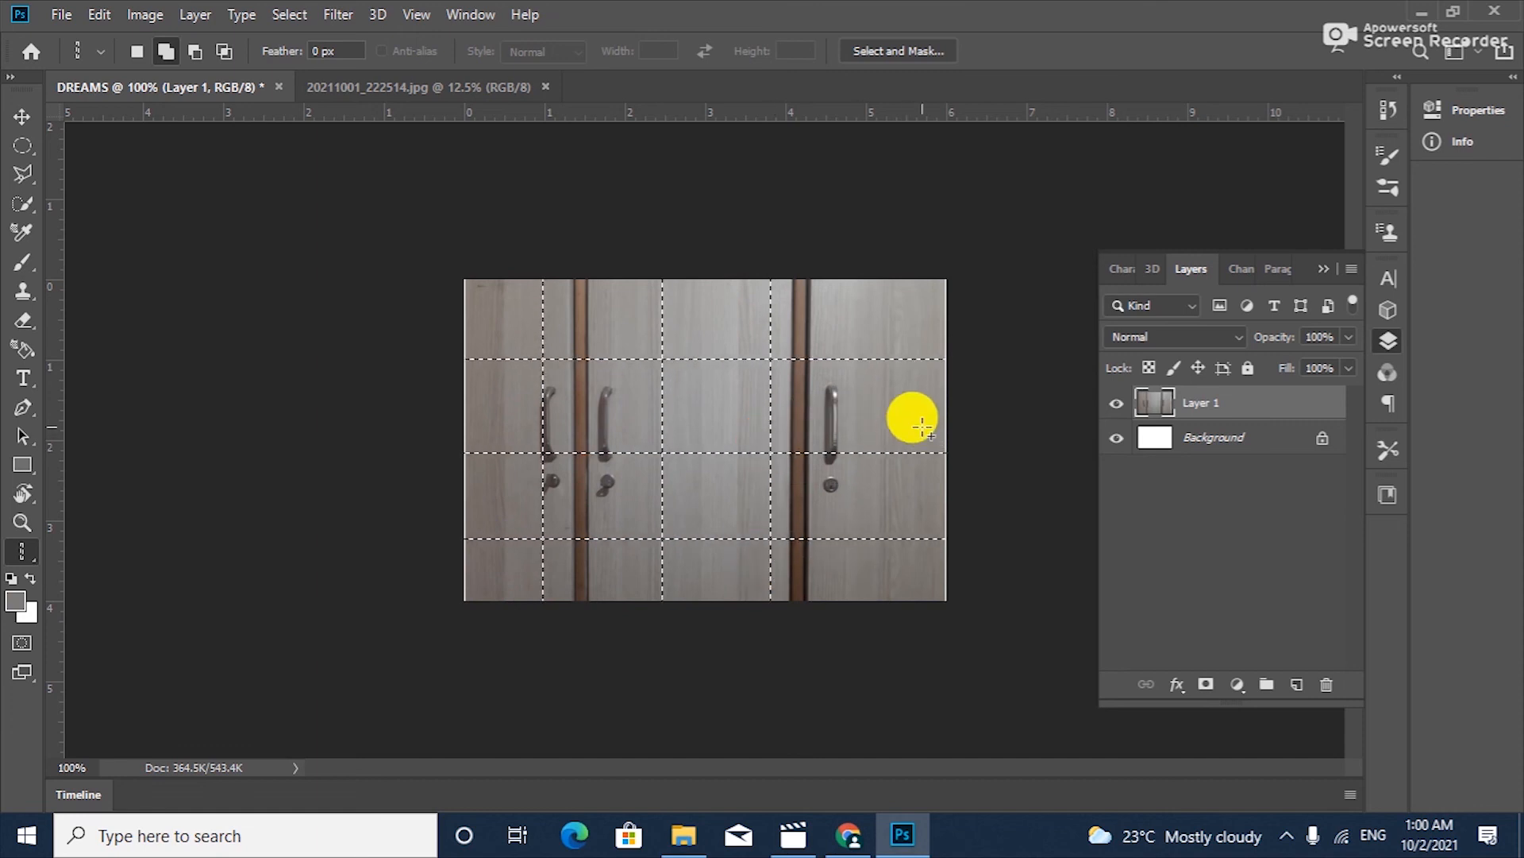
{"action": "left_click_drag", "start_coordinate": [860, 268], "coordinate": [854, 647]}
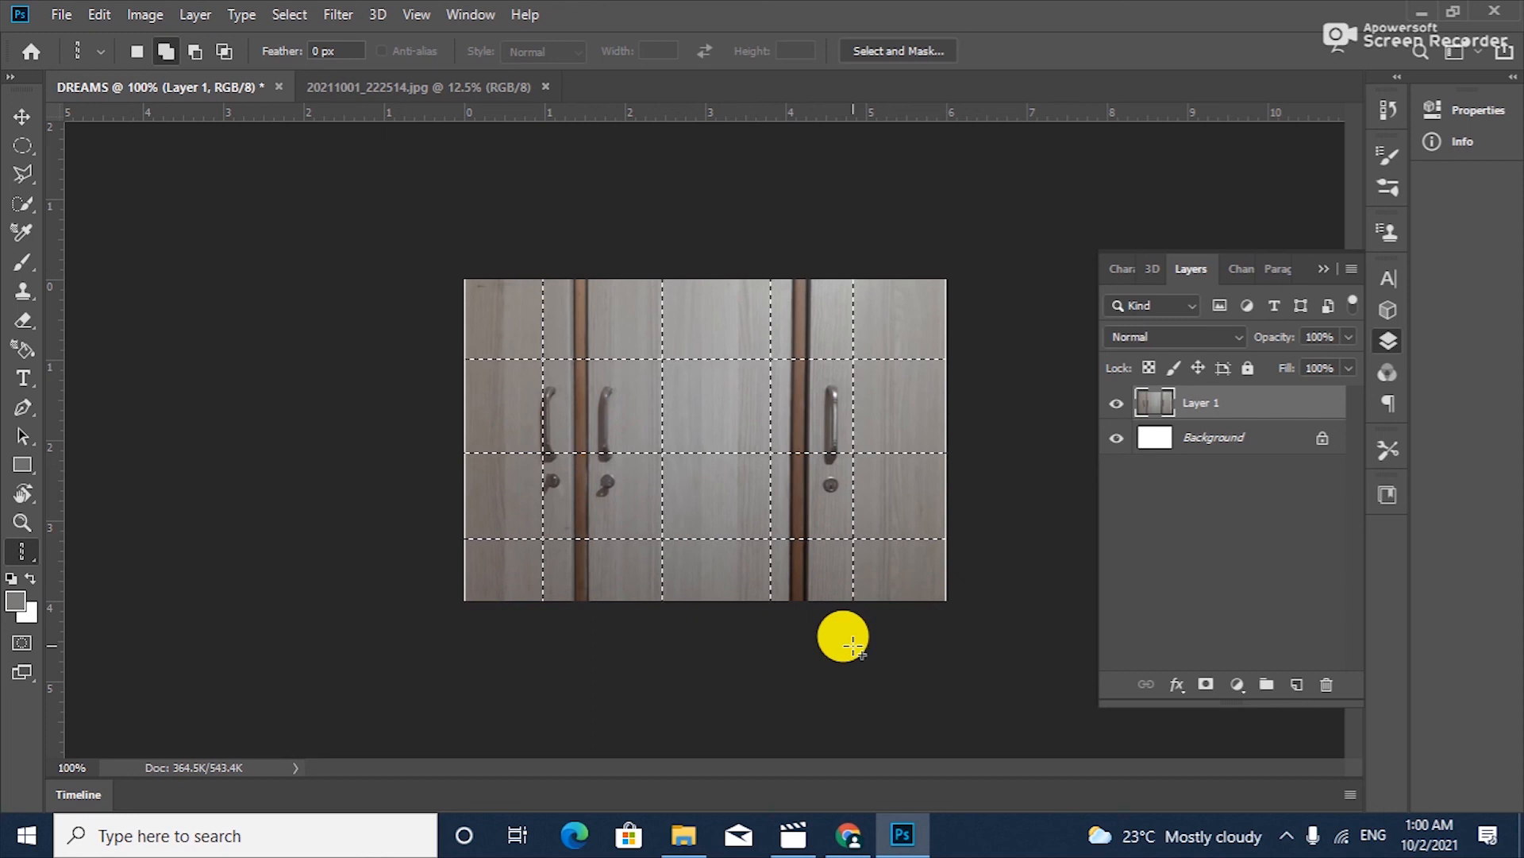